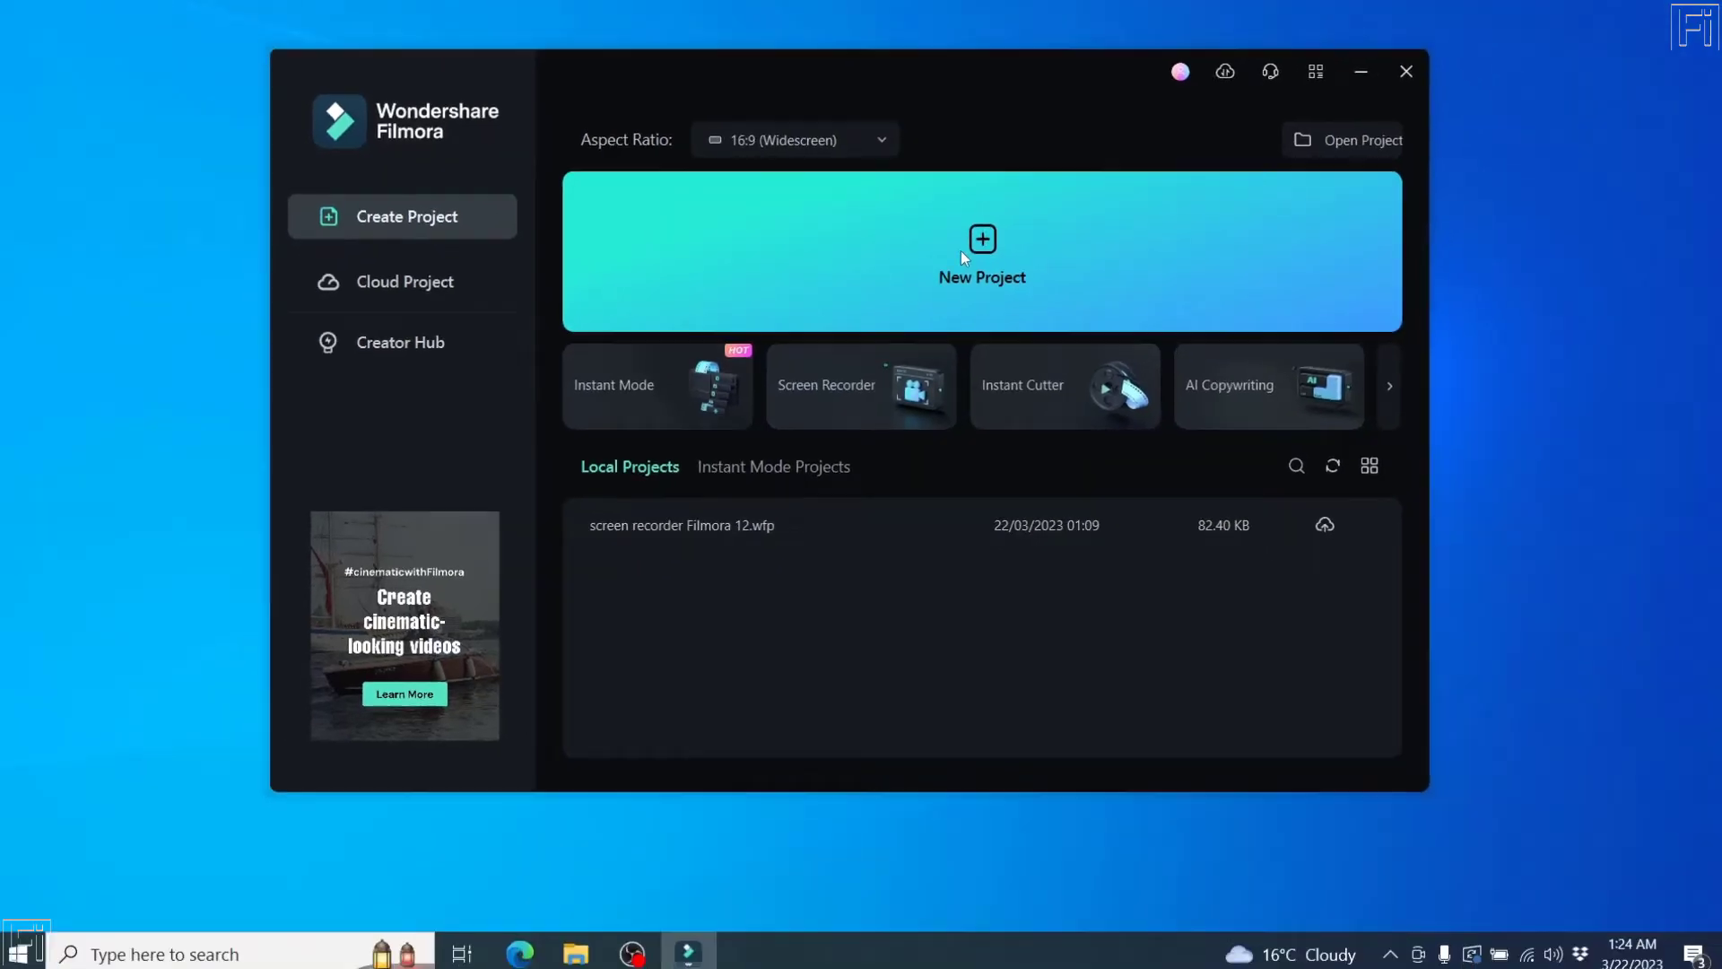
- Start a new blank project and show the Record menu in the Media panel
{"action": "left_click", "coordinate": [962, 250]}
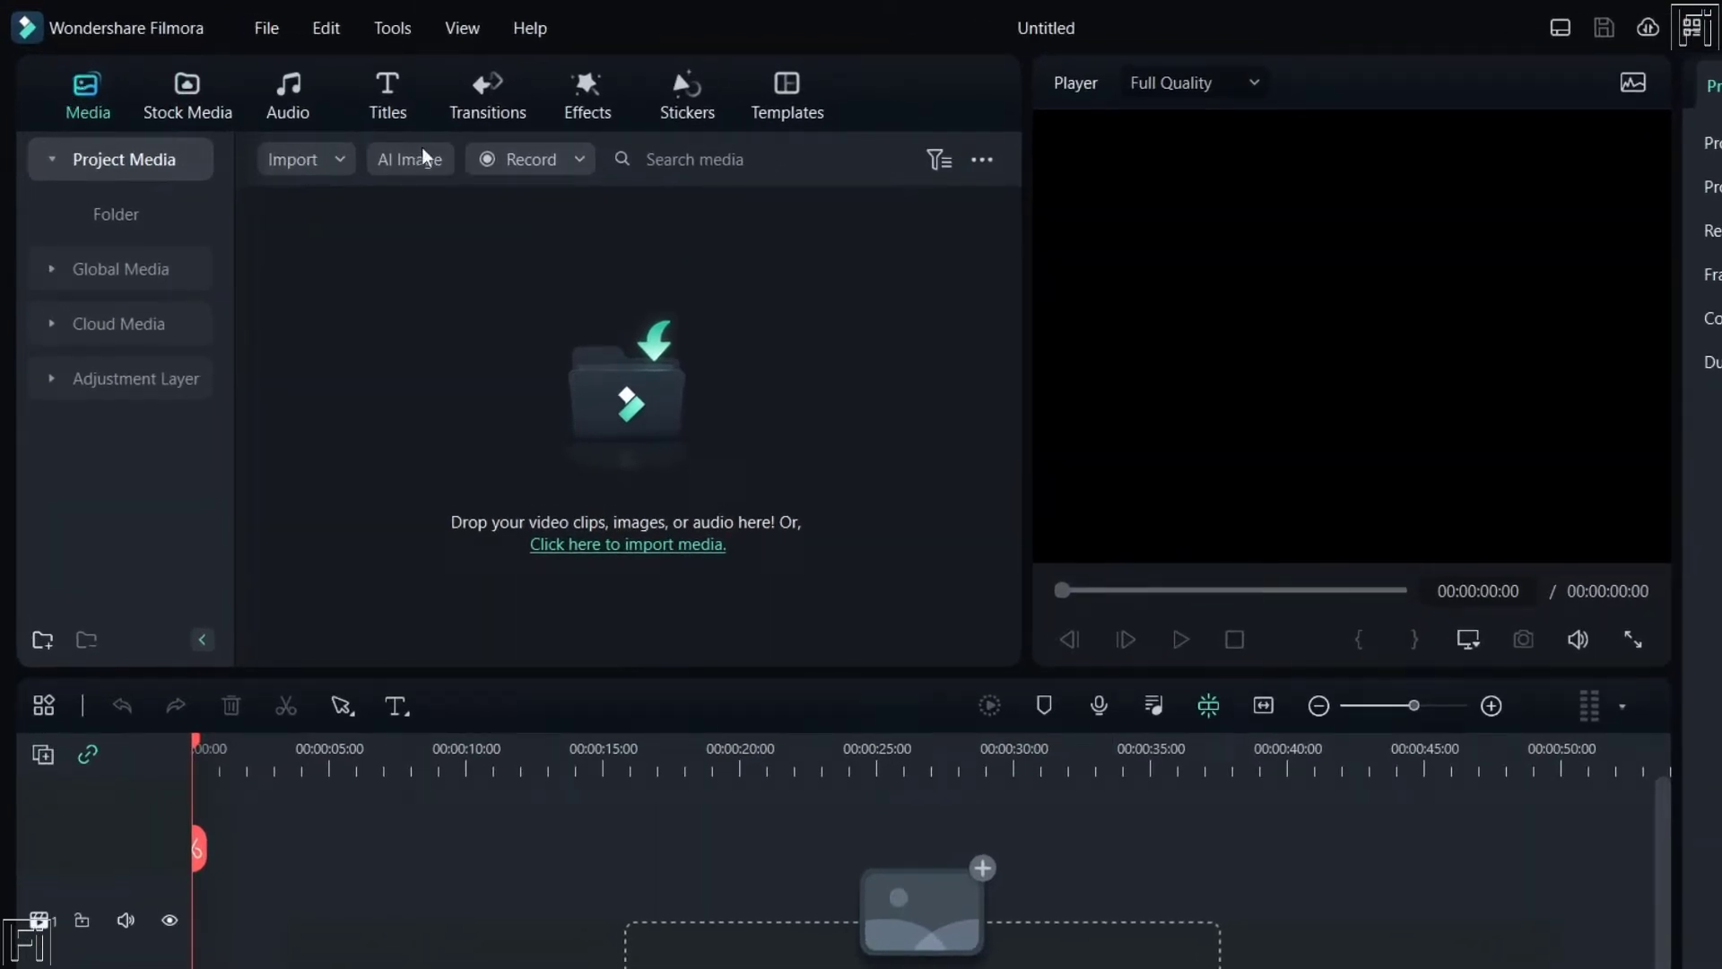
{"action": "left_click", "coordinate": [584, 162]}
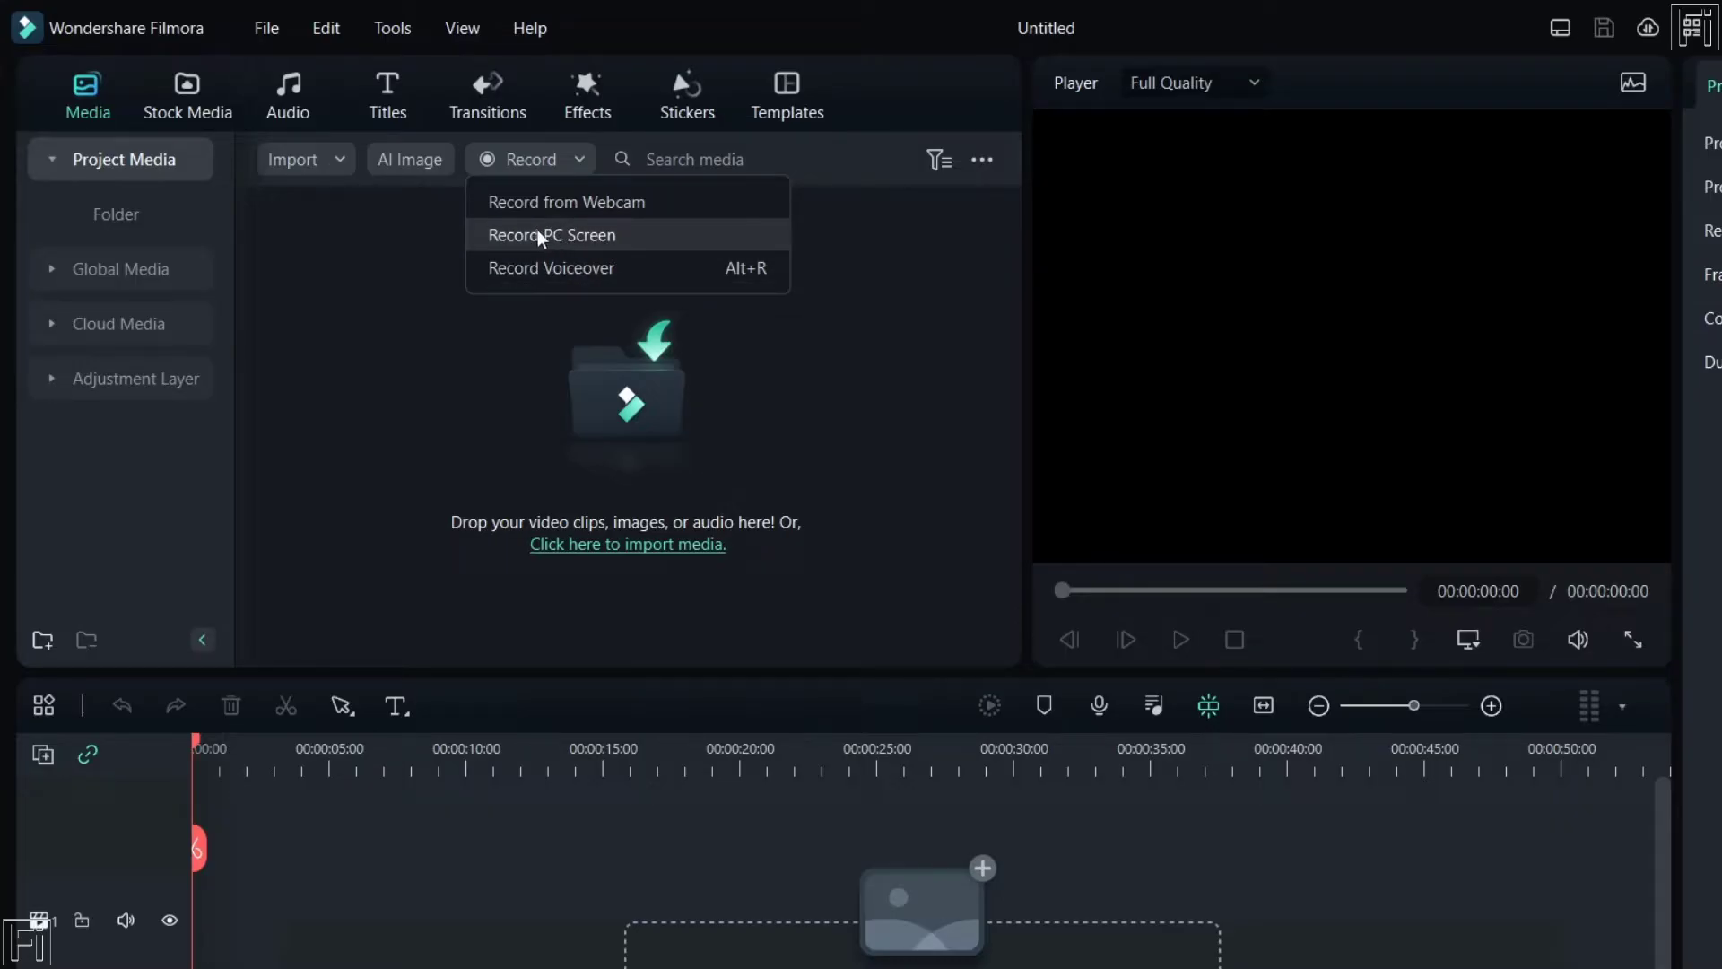
- Choose Record PC Screen, try a custom capture region, then restore full-screen 1920×1080 capture
{"action": "left_click", "coordinate": [592, 236]}
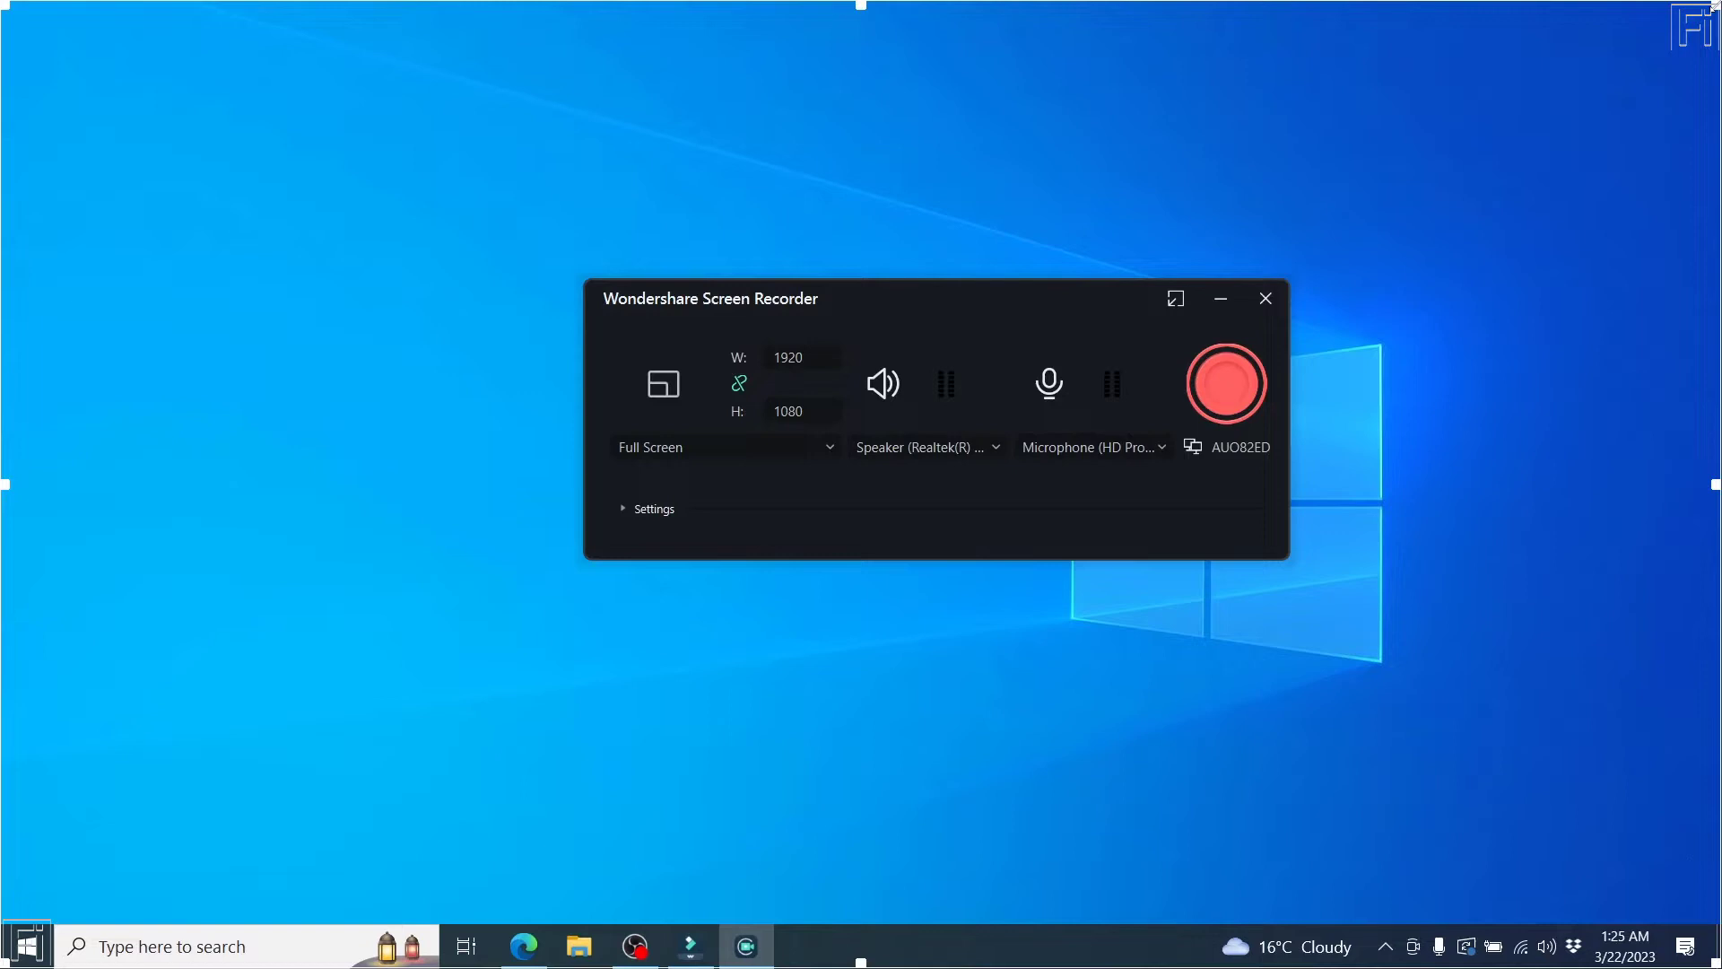
{"action": "left_click_drag", "start_coordinate": [862, 485], "coordinate": [672, 568]}
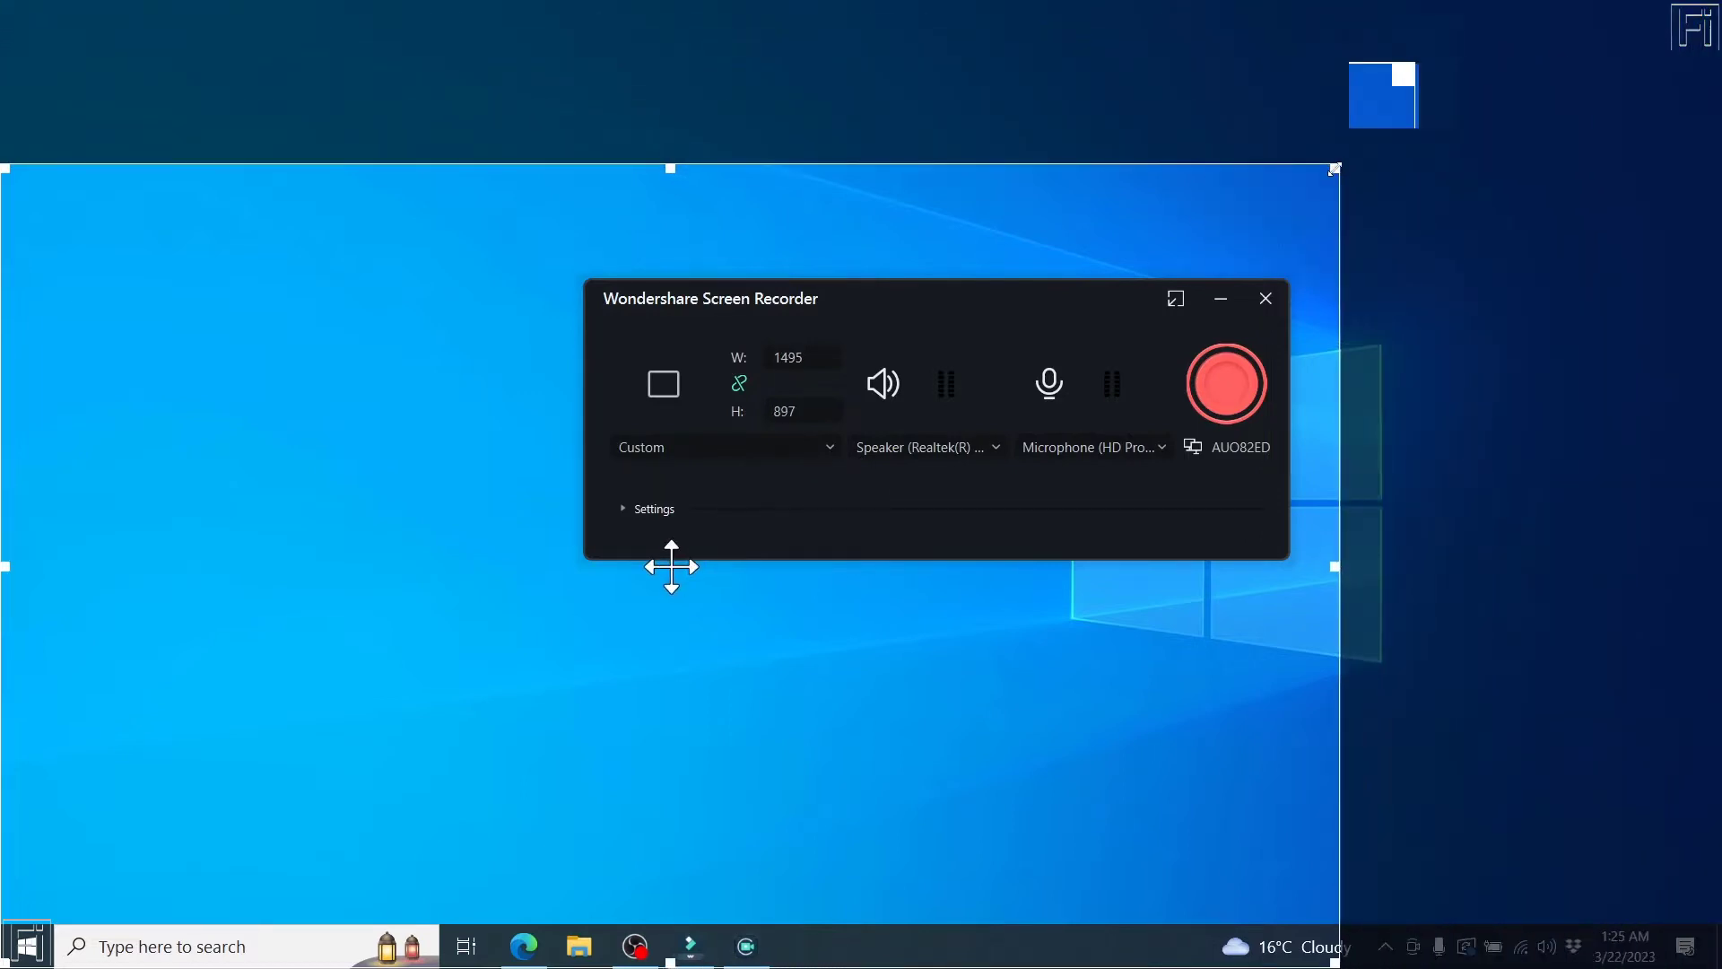
{"action": "left_click_drag", "start_coordinate": [670, 568], "coordinate": [861, 485]}
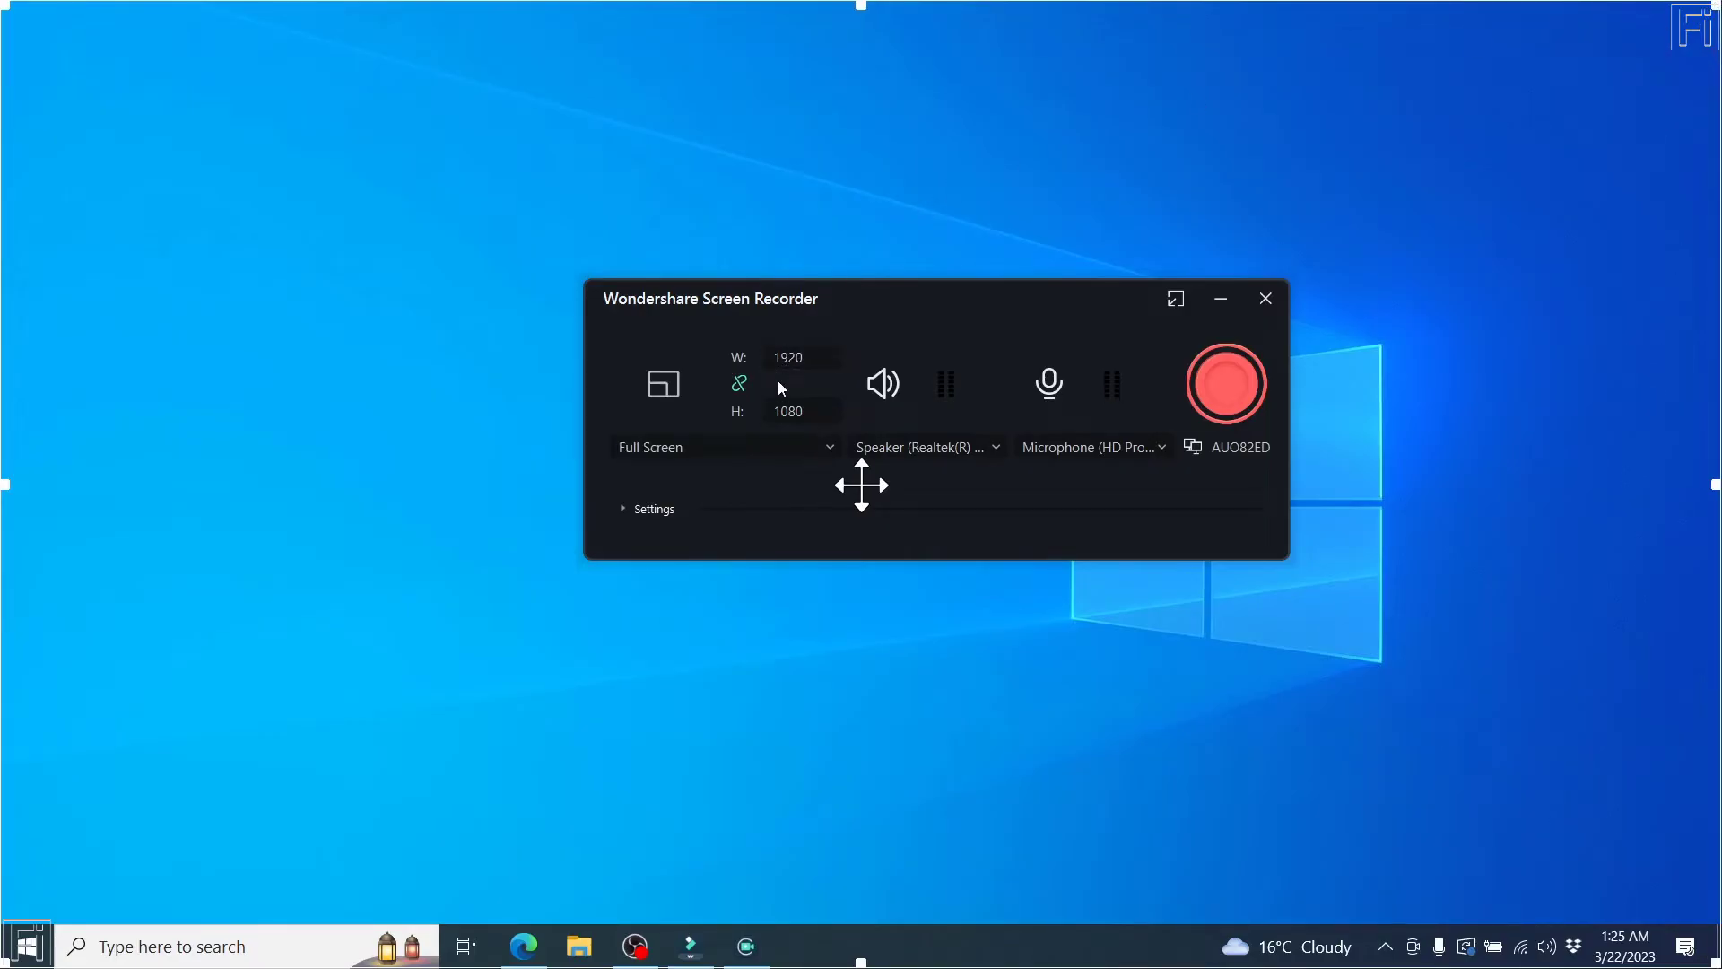
- Test muting and unmuting system audio and microphone, leaving both enabled
{"action": "left_click", "coordinate": [789, 412]}
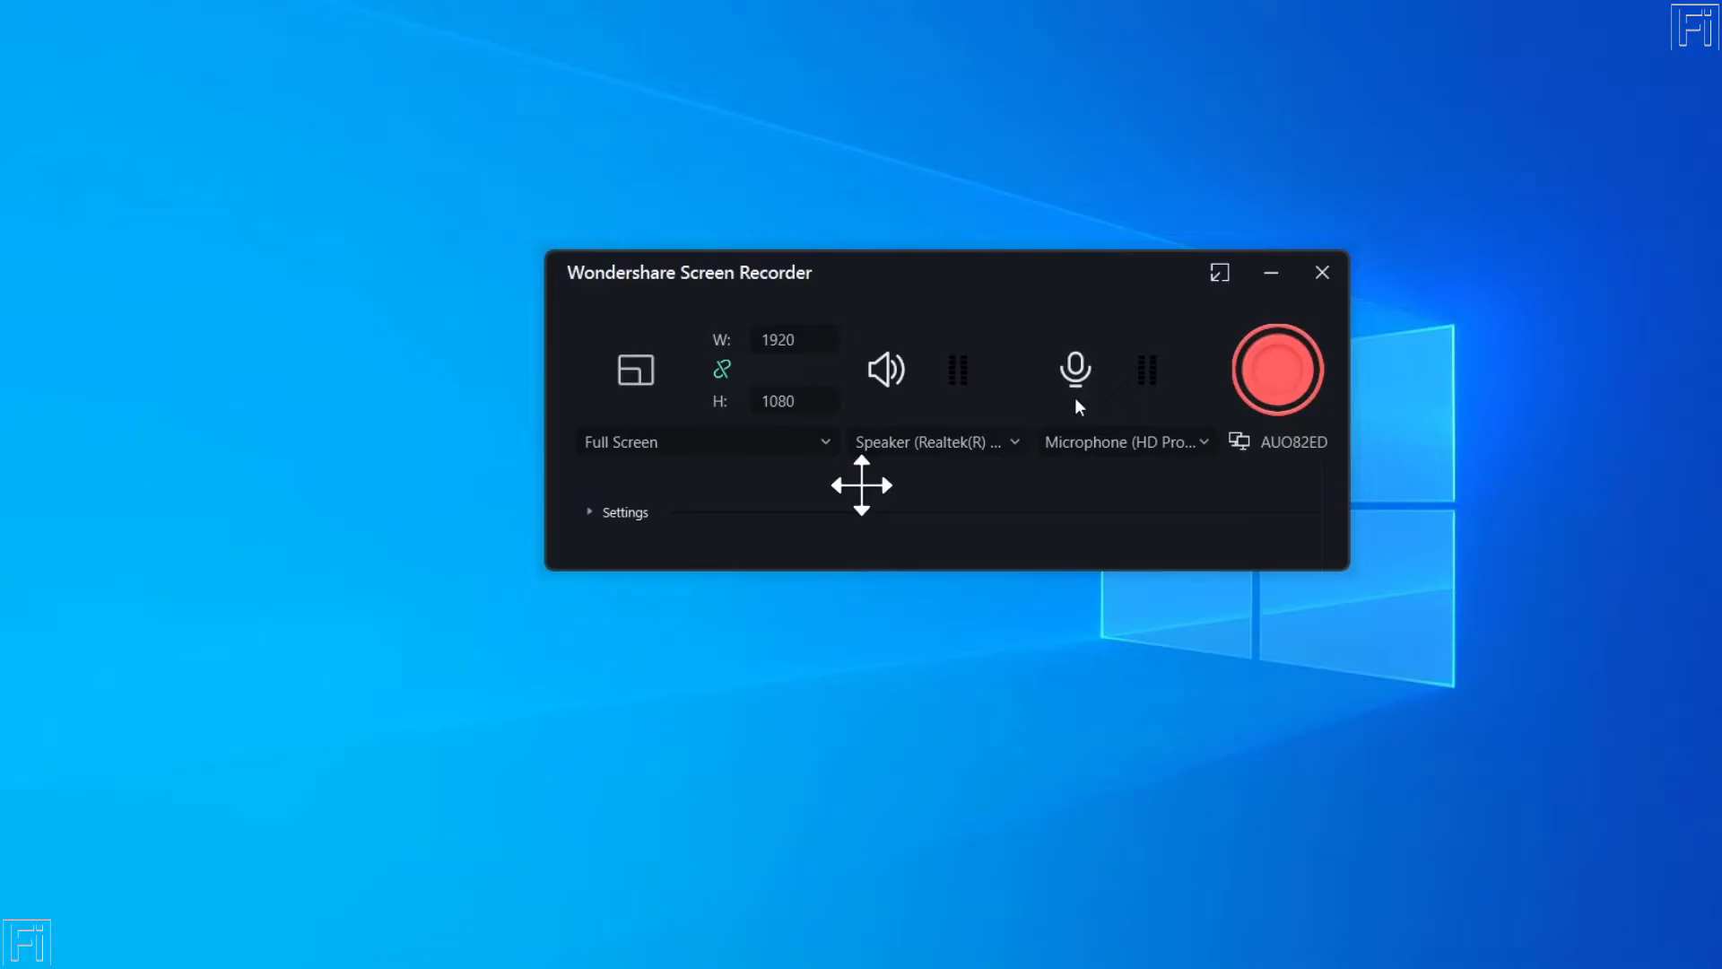
{"action": "left_click", "coordinate": [1076, 367]}
{"action": "left_click", "coordinate": [886, 375]}
{"action": "left_click", "coordinate": [886, 376]}
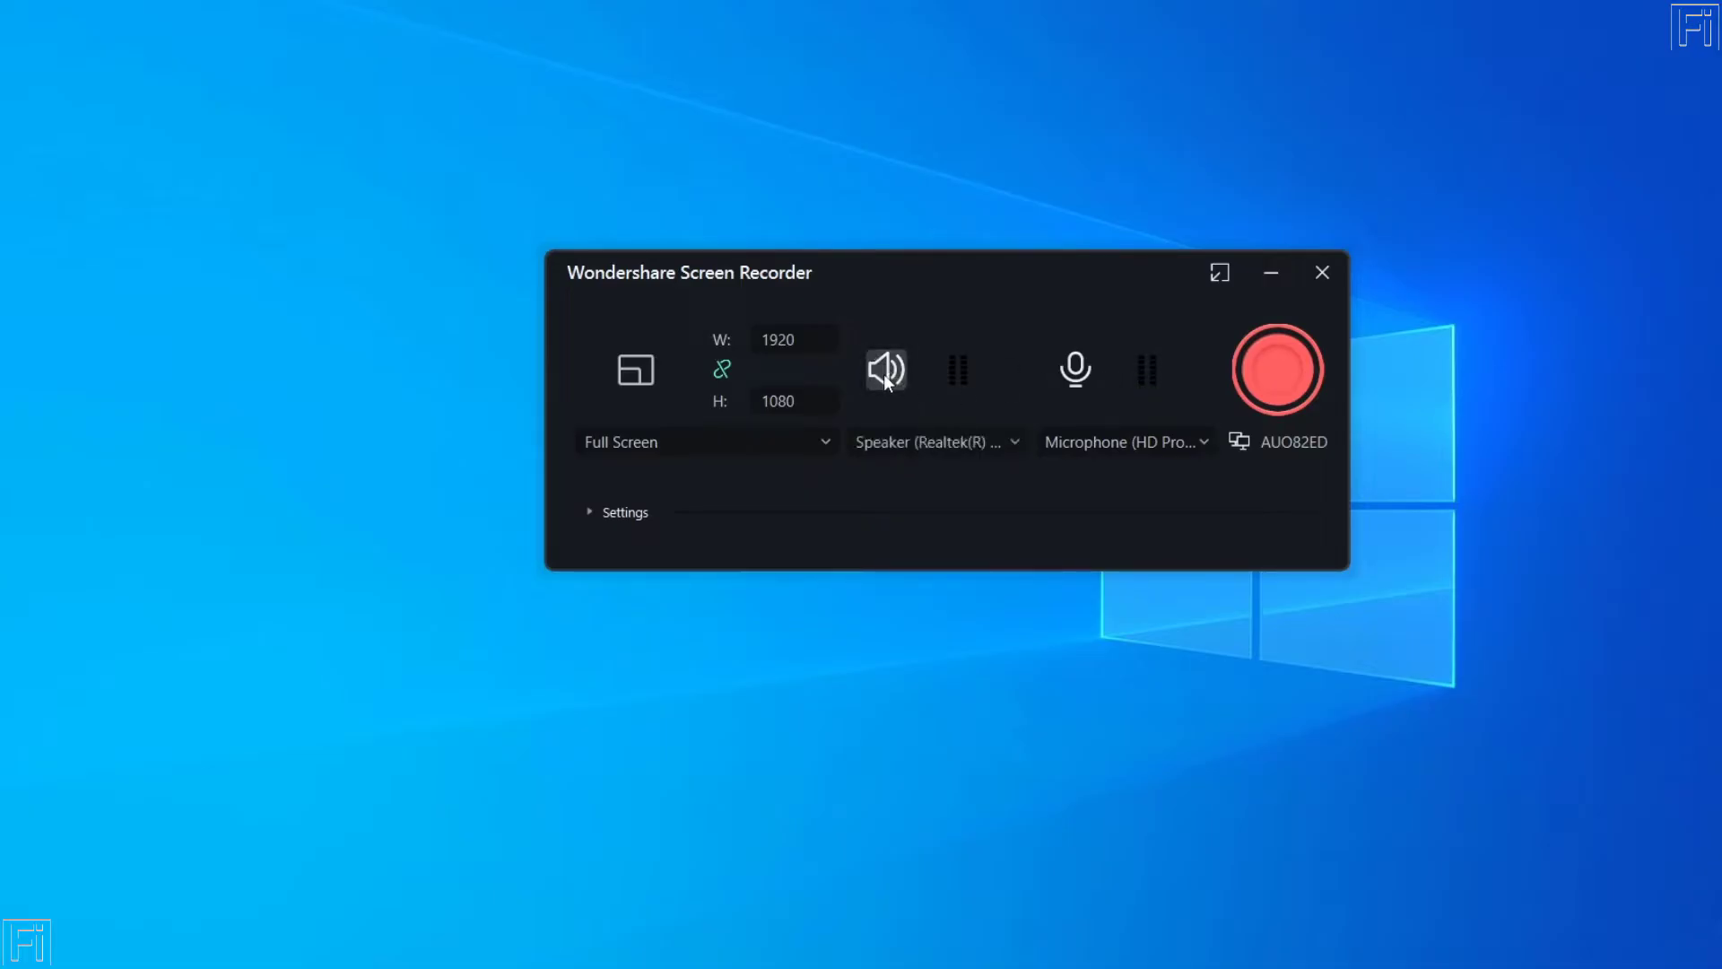
{"action": "left_click", "coordinate": [1077, 372]}
{"action": "left_click", "coordinate": [1080, 369]}
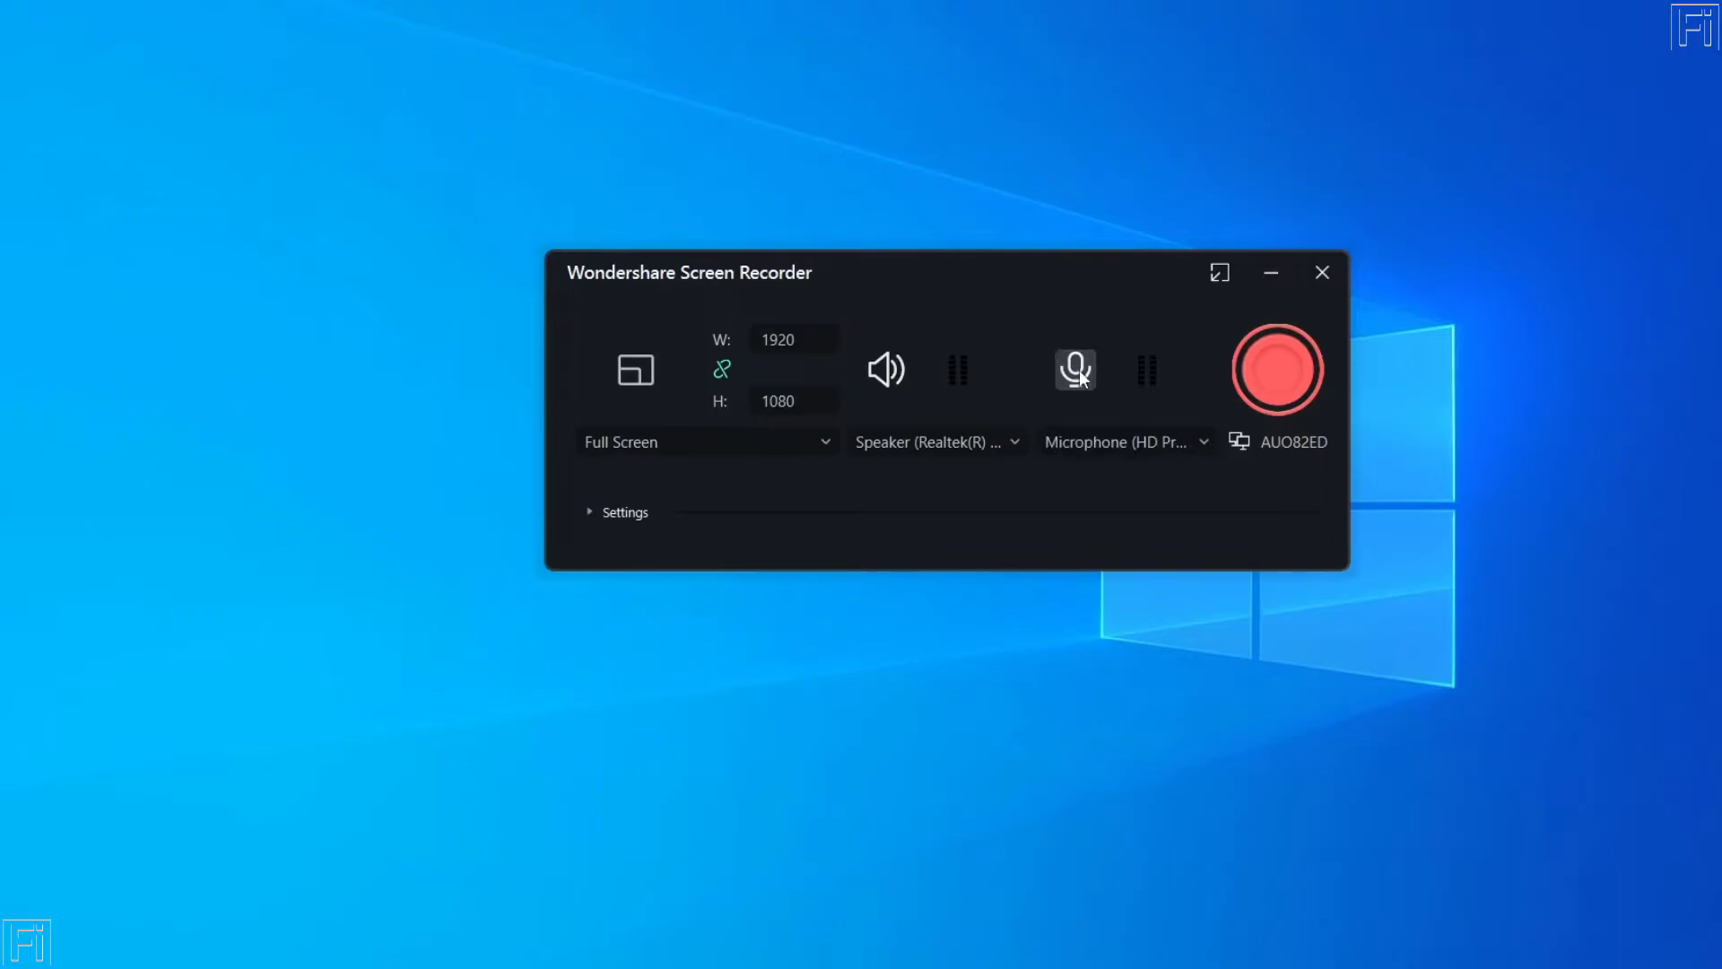
- Set the microphone source to the Analogue 1 + 2 input
{"action": "left_click", "coordinate": [1207, 442]}
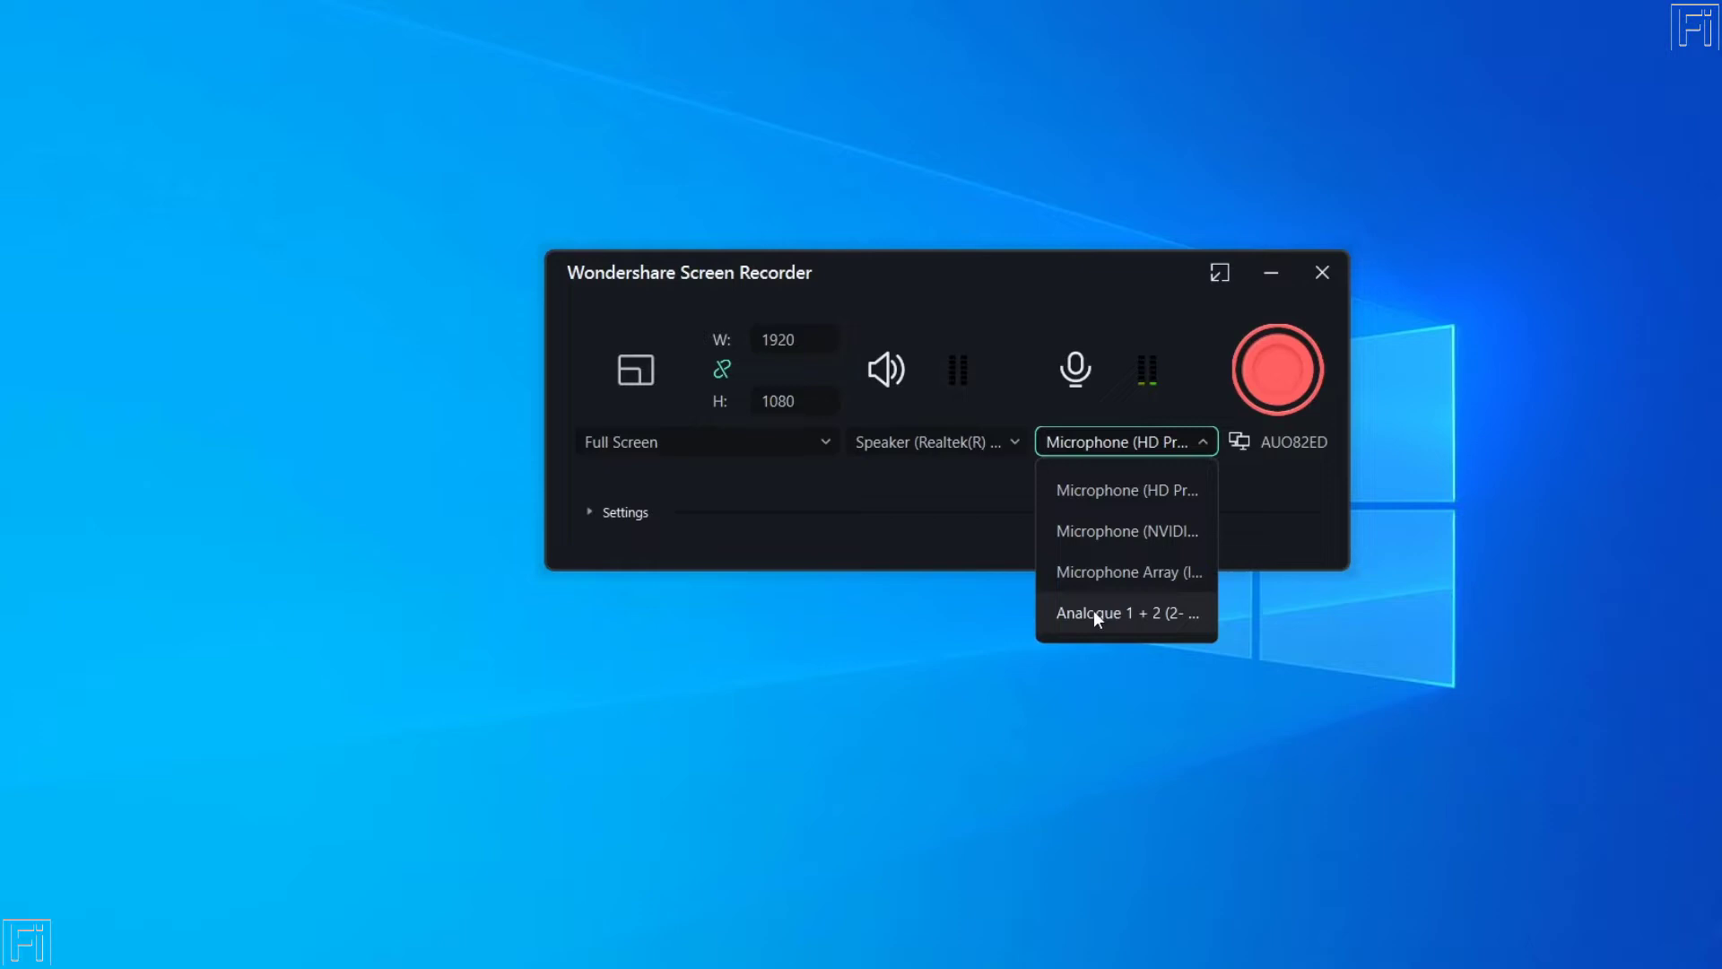
{"action": "left_click", "coordinate": [1135, 613]}
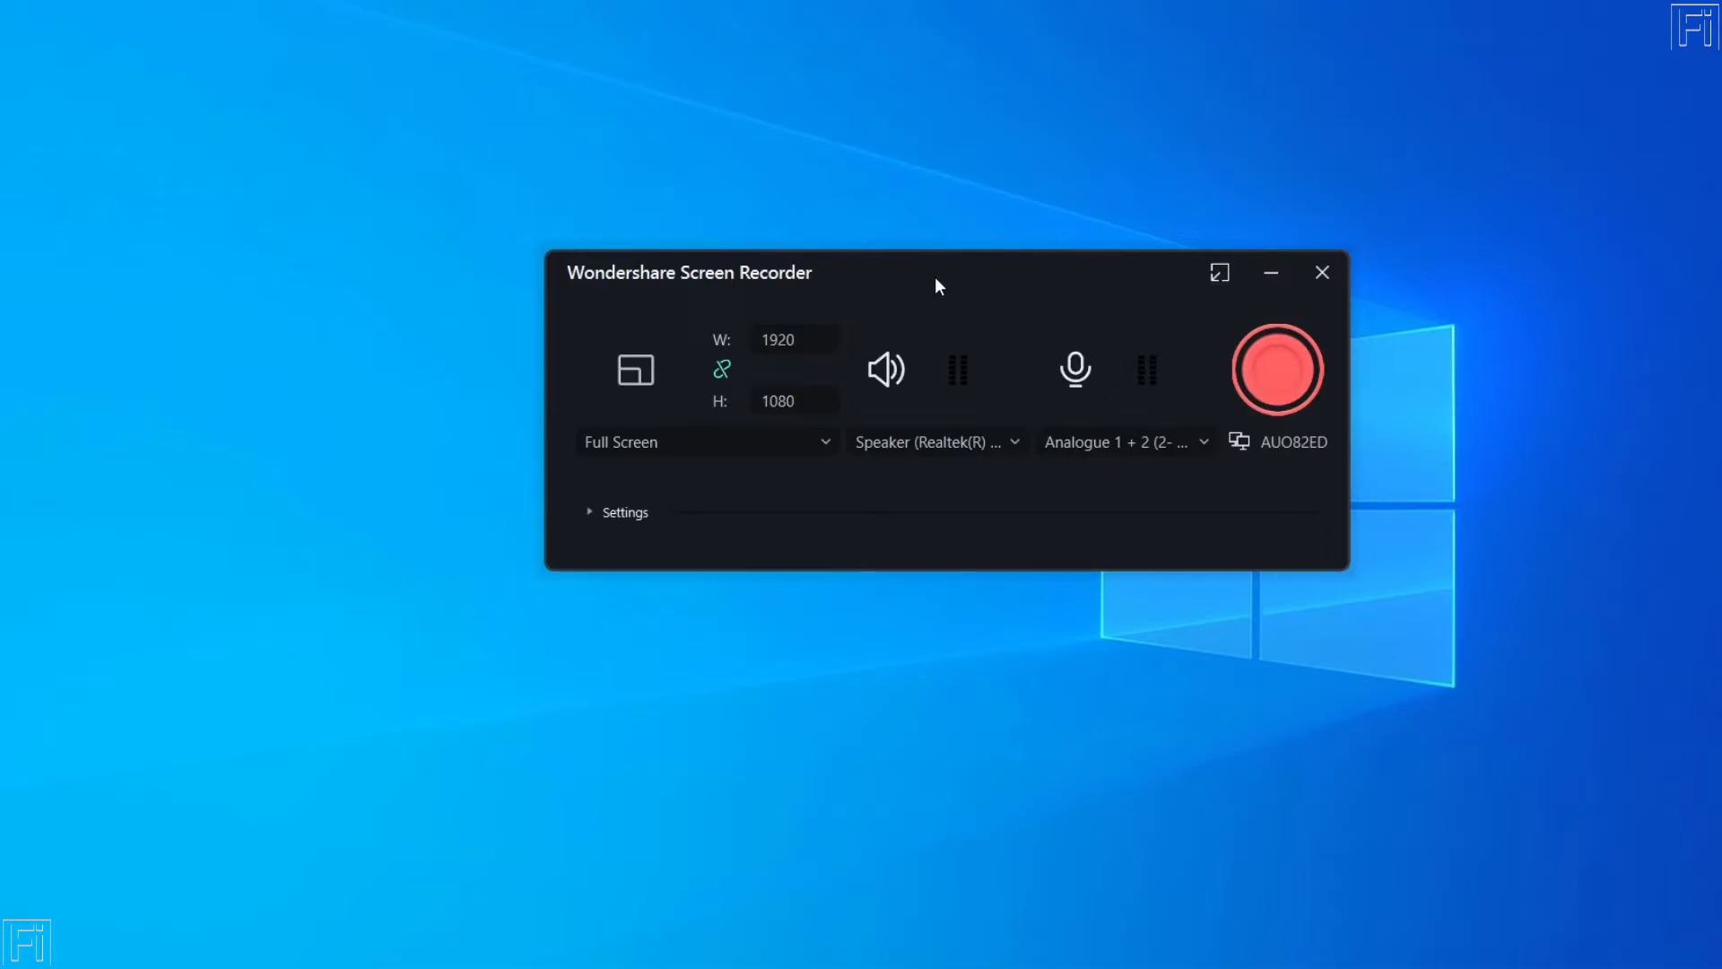
{"action": "mouse_move", "coordinate": [938, 286]}
{"action": "left_mouse_down"}
{"action": "mouse_move", "coordinate": [1206, 278]}
{"action": "mouse_move", "coordinate": [992, 122]}
{"action": "mouse_move", "coordinate": [1061, 284]}
{"action": "mouse_move", "coordinate": [964, 278]}
{"action": "left_mouse_up"}
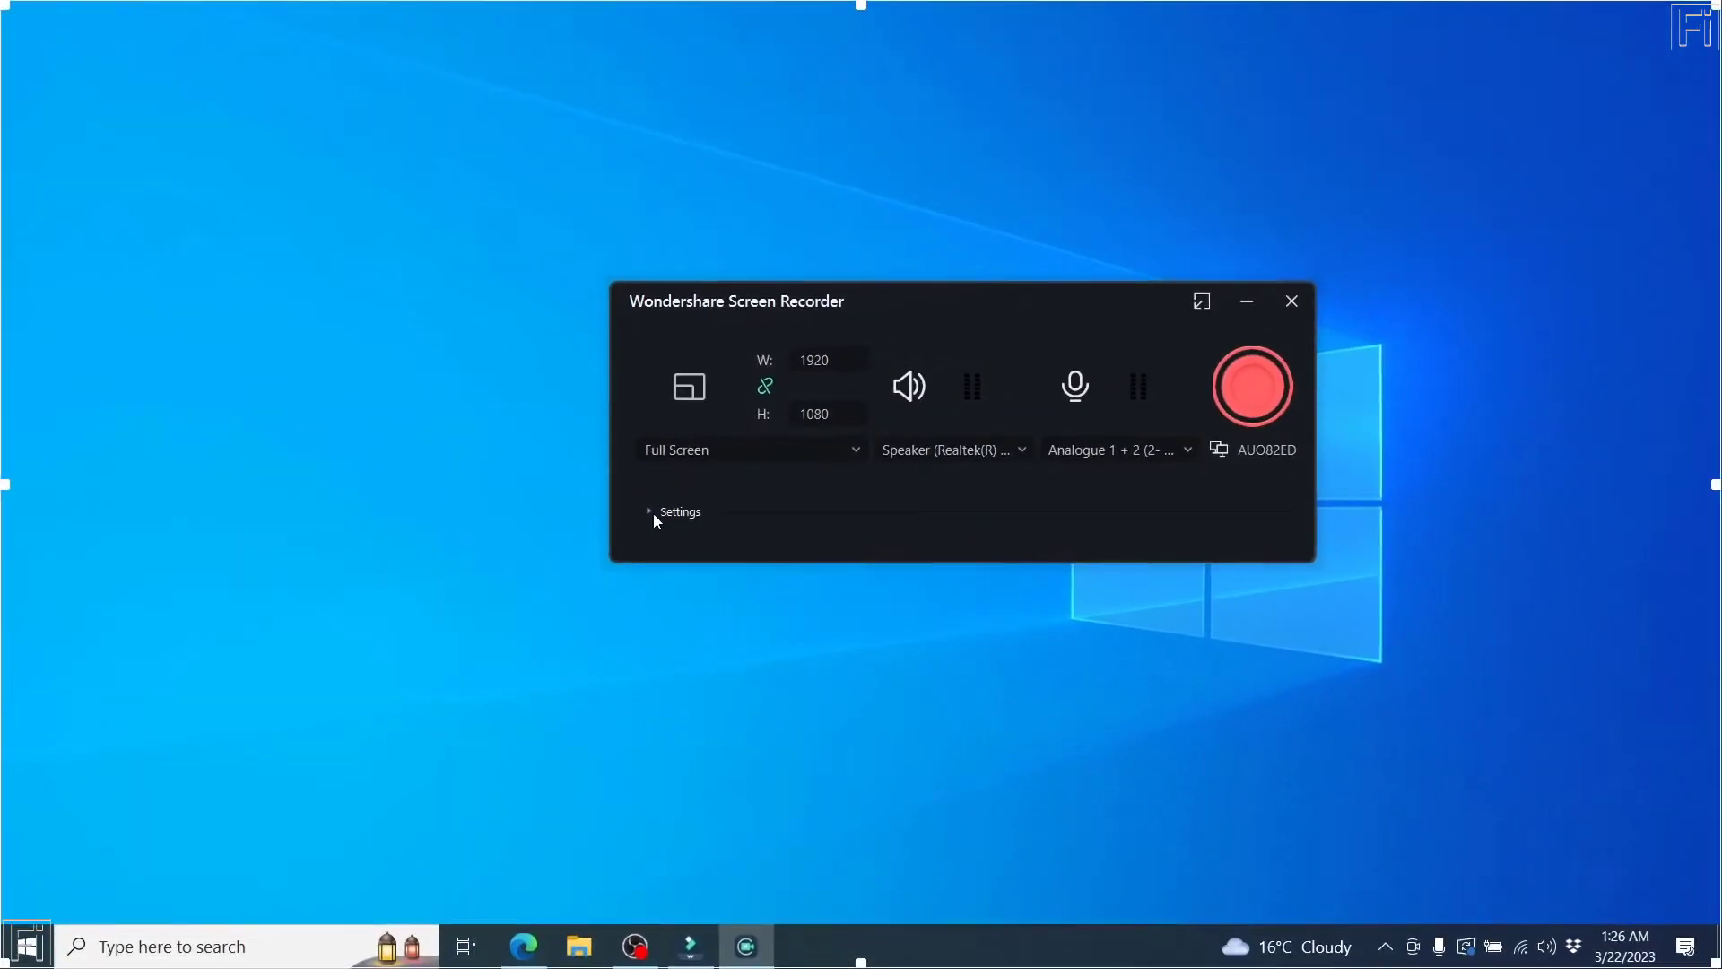
- Expand the recording settings and set the frame rate to 30 fps
{"action": "left_click", "coordinate": [652, 513]}
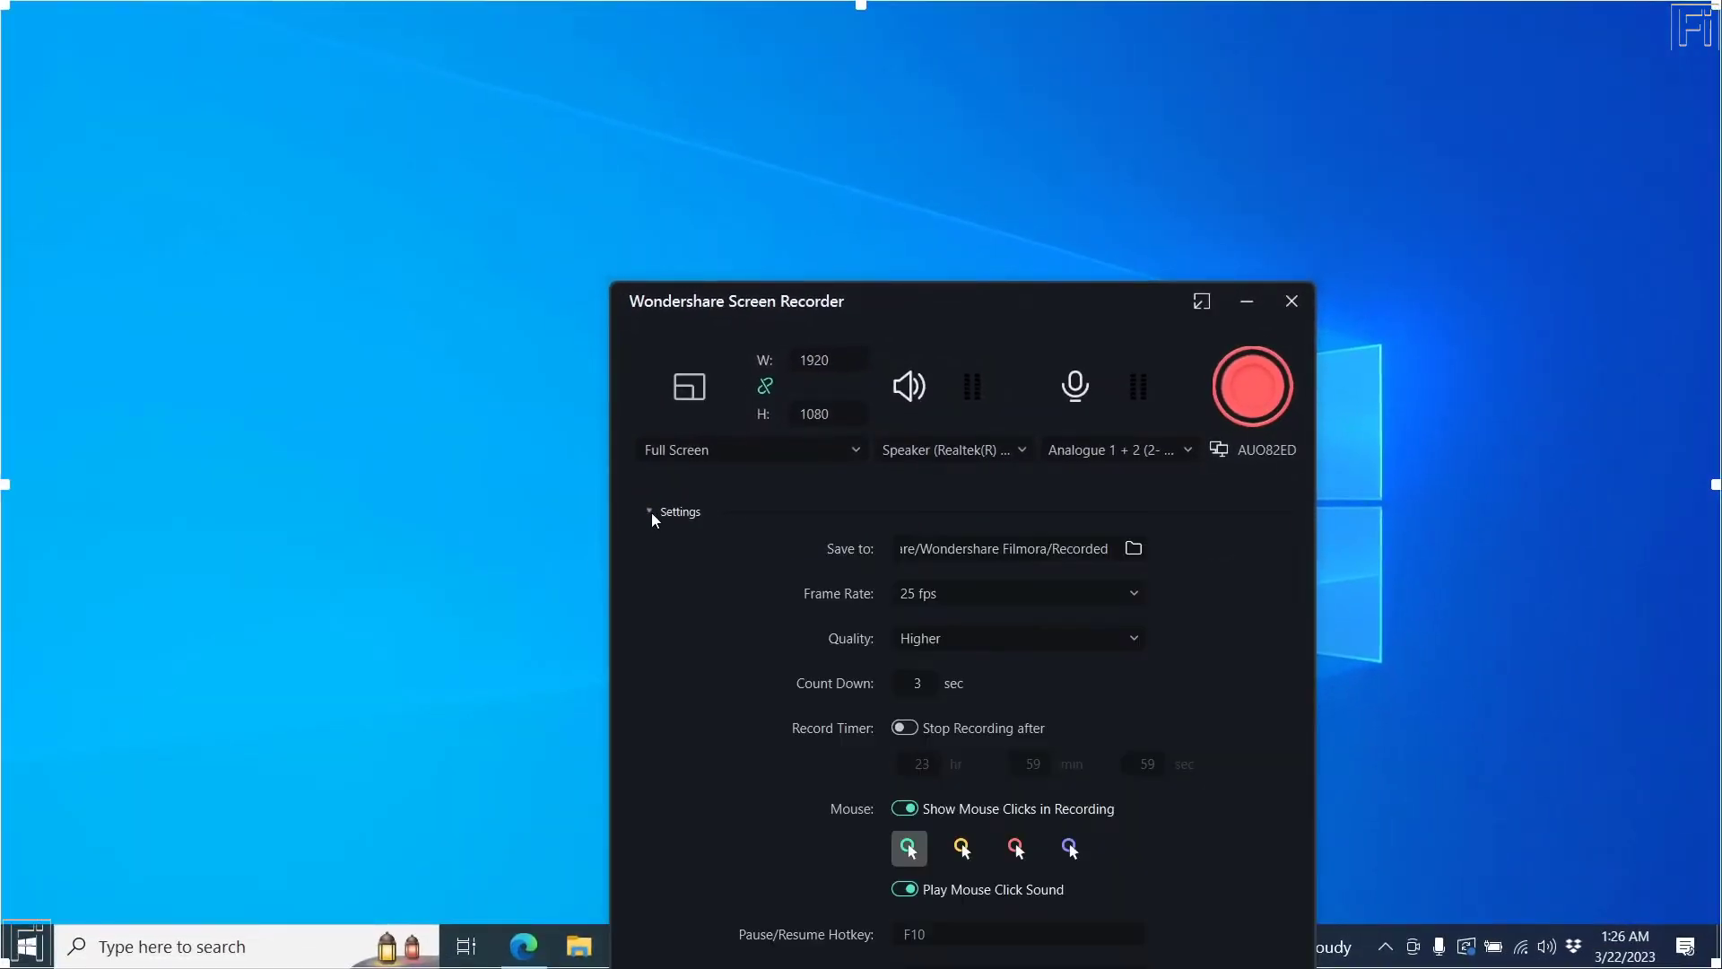
{"action": "mouse_move", "coordinate": [914, 292]}
{"action": "left_mouse_down"}
{"action": "mouse_move", "coordinate": [1019, 76]}
{"action": "mouse_move", "coordinate": [1010, 93]}
{"action": "left_mouse_up"}
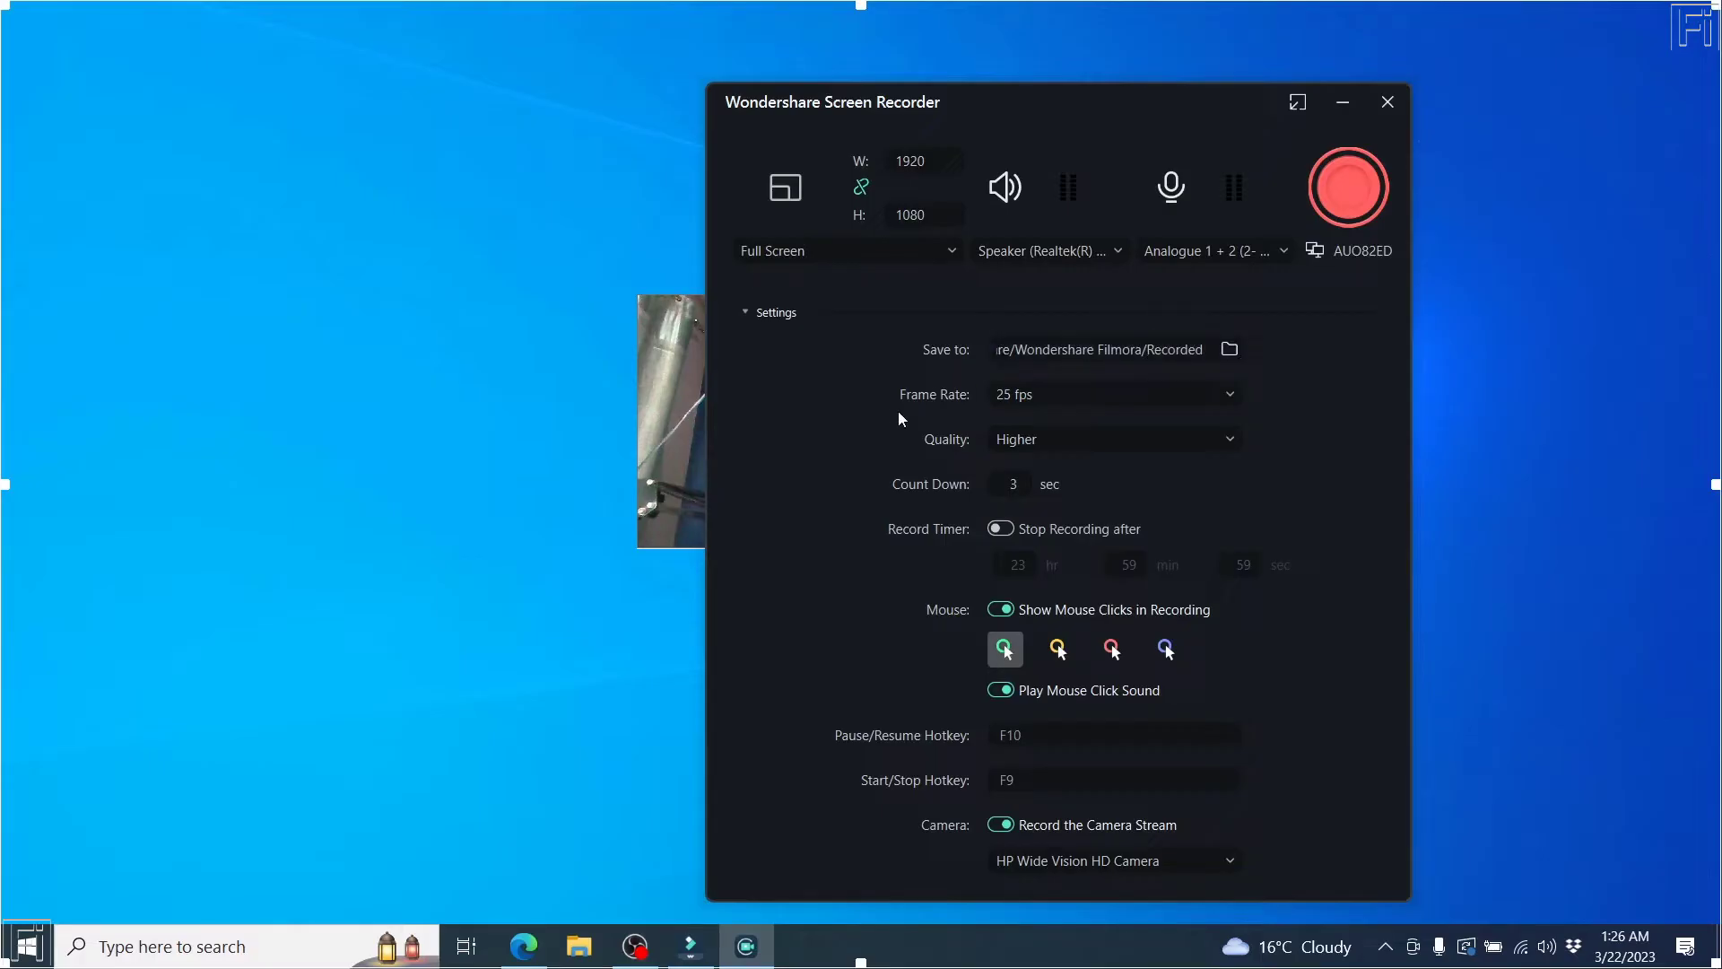
{"action": "left_click", "coordinate": [1231, 395]}
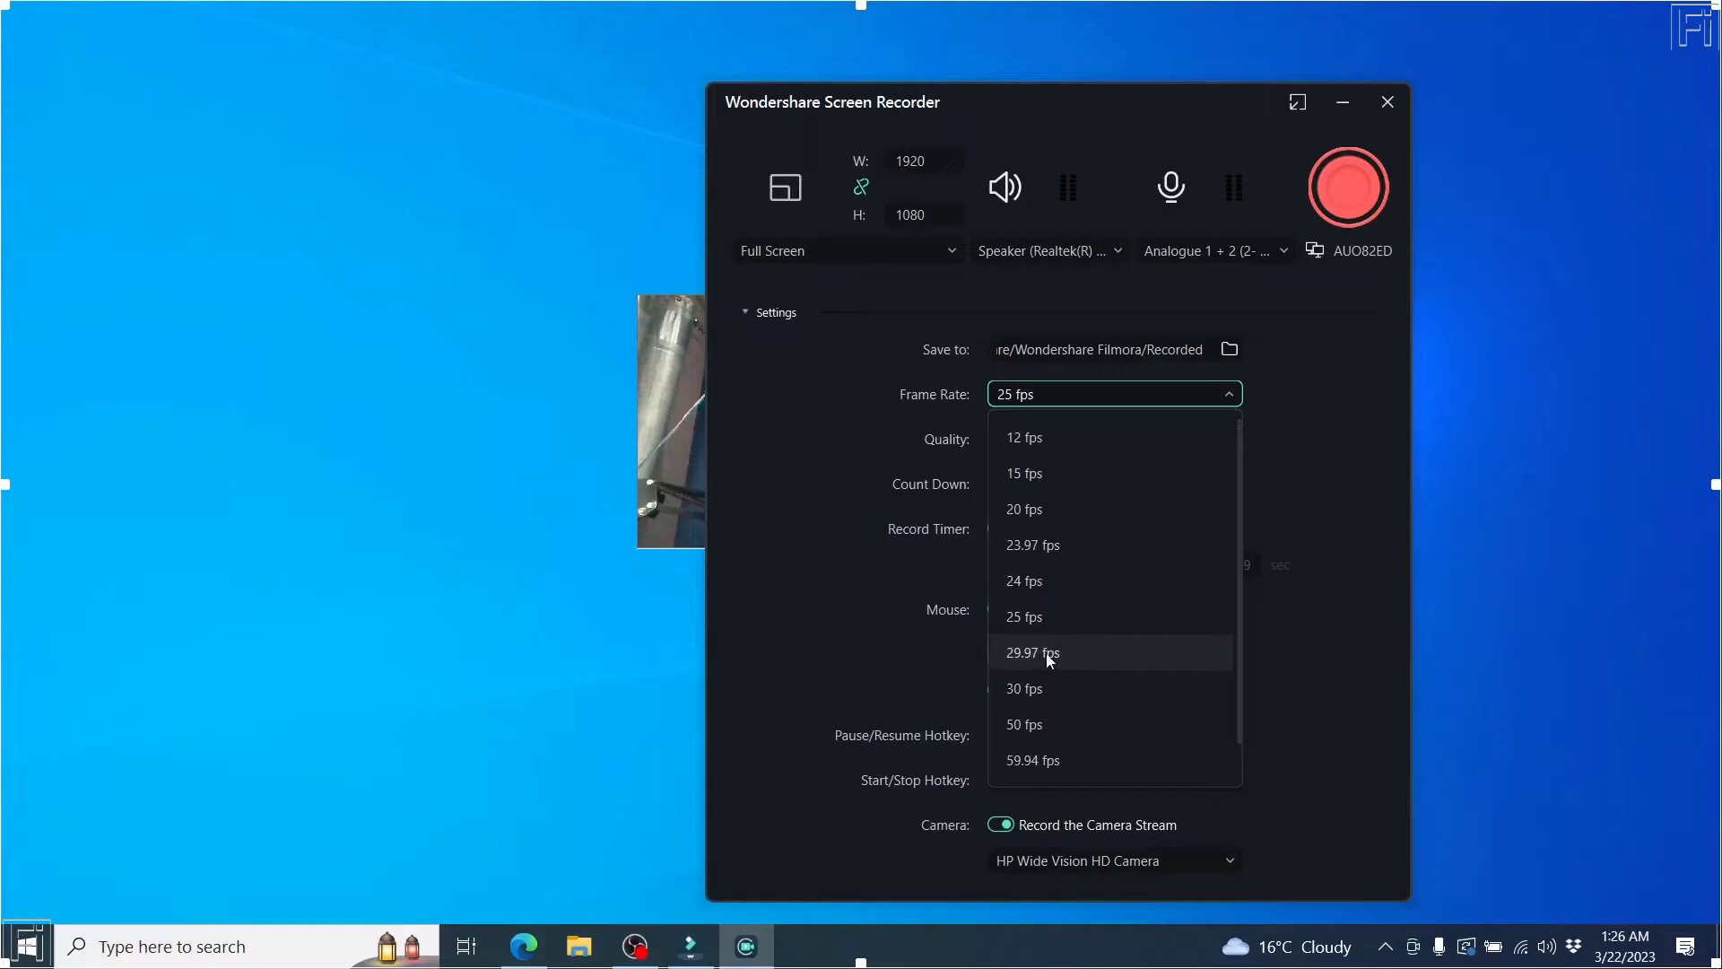
{"action": "left_click", "coordinate": [1026, 688]}
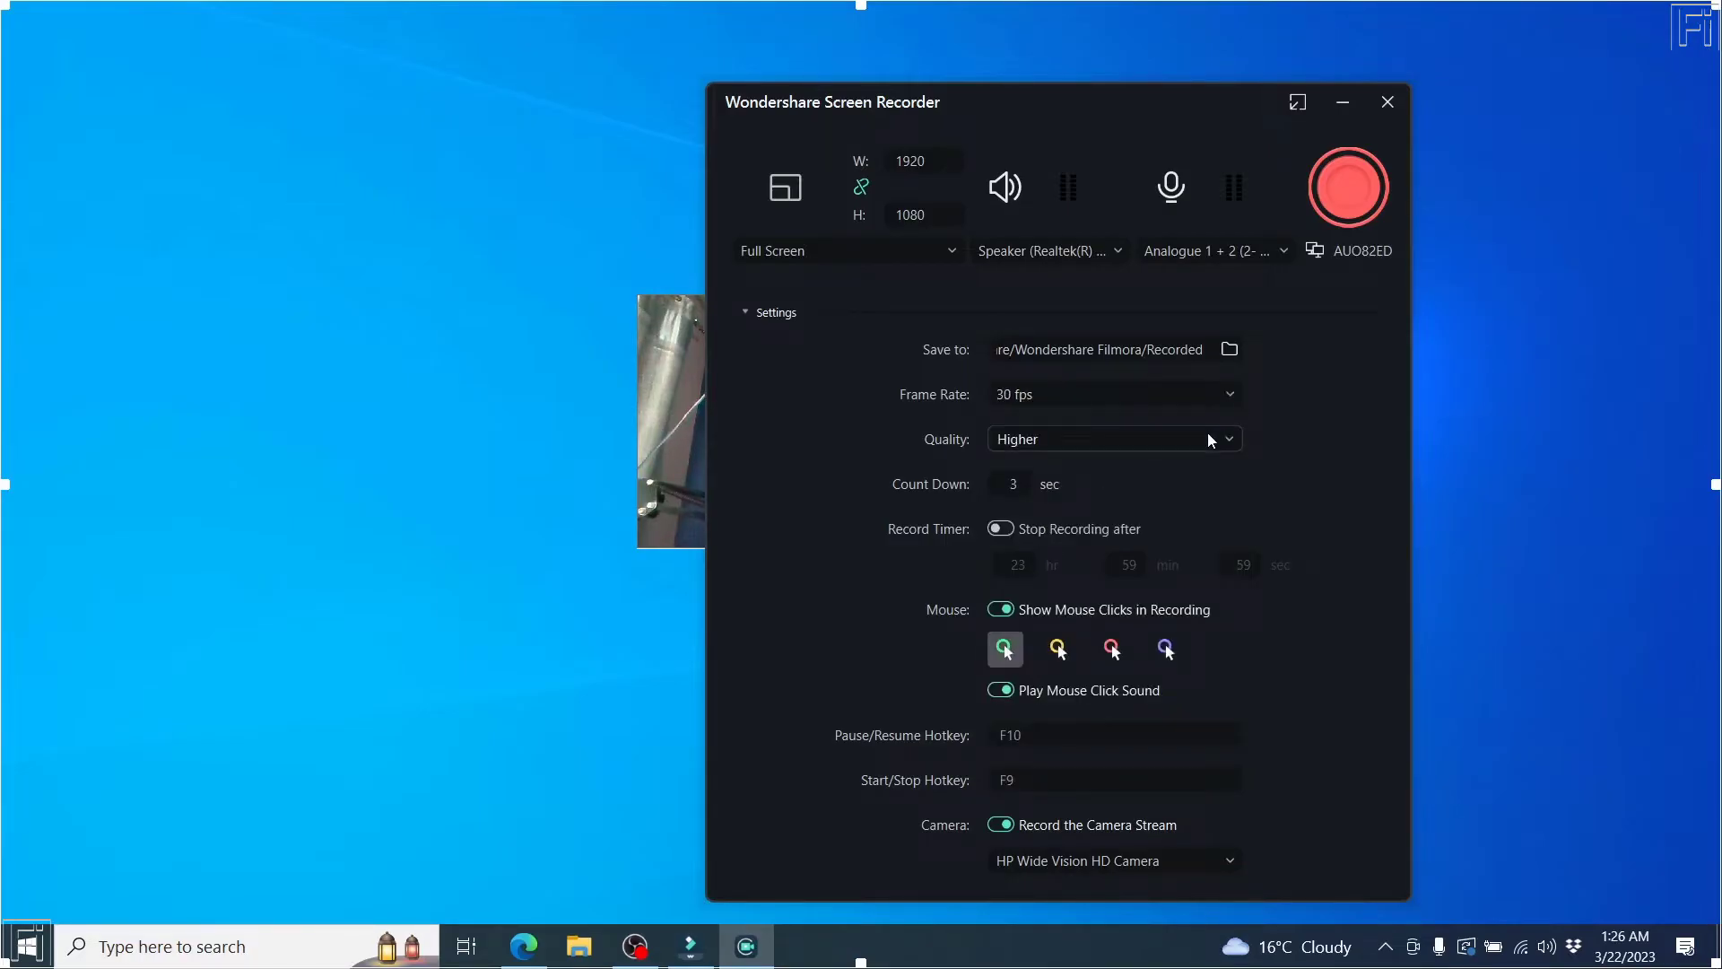
{"action": "left_click", "coordinate": [1237, 435]}
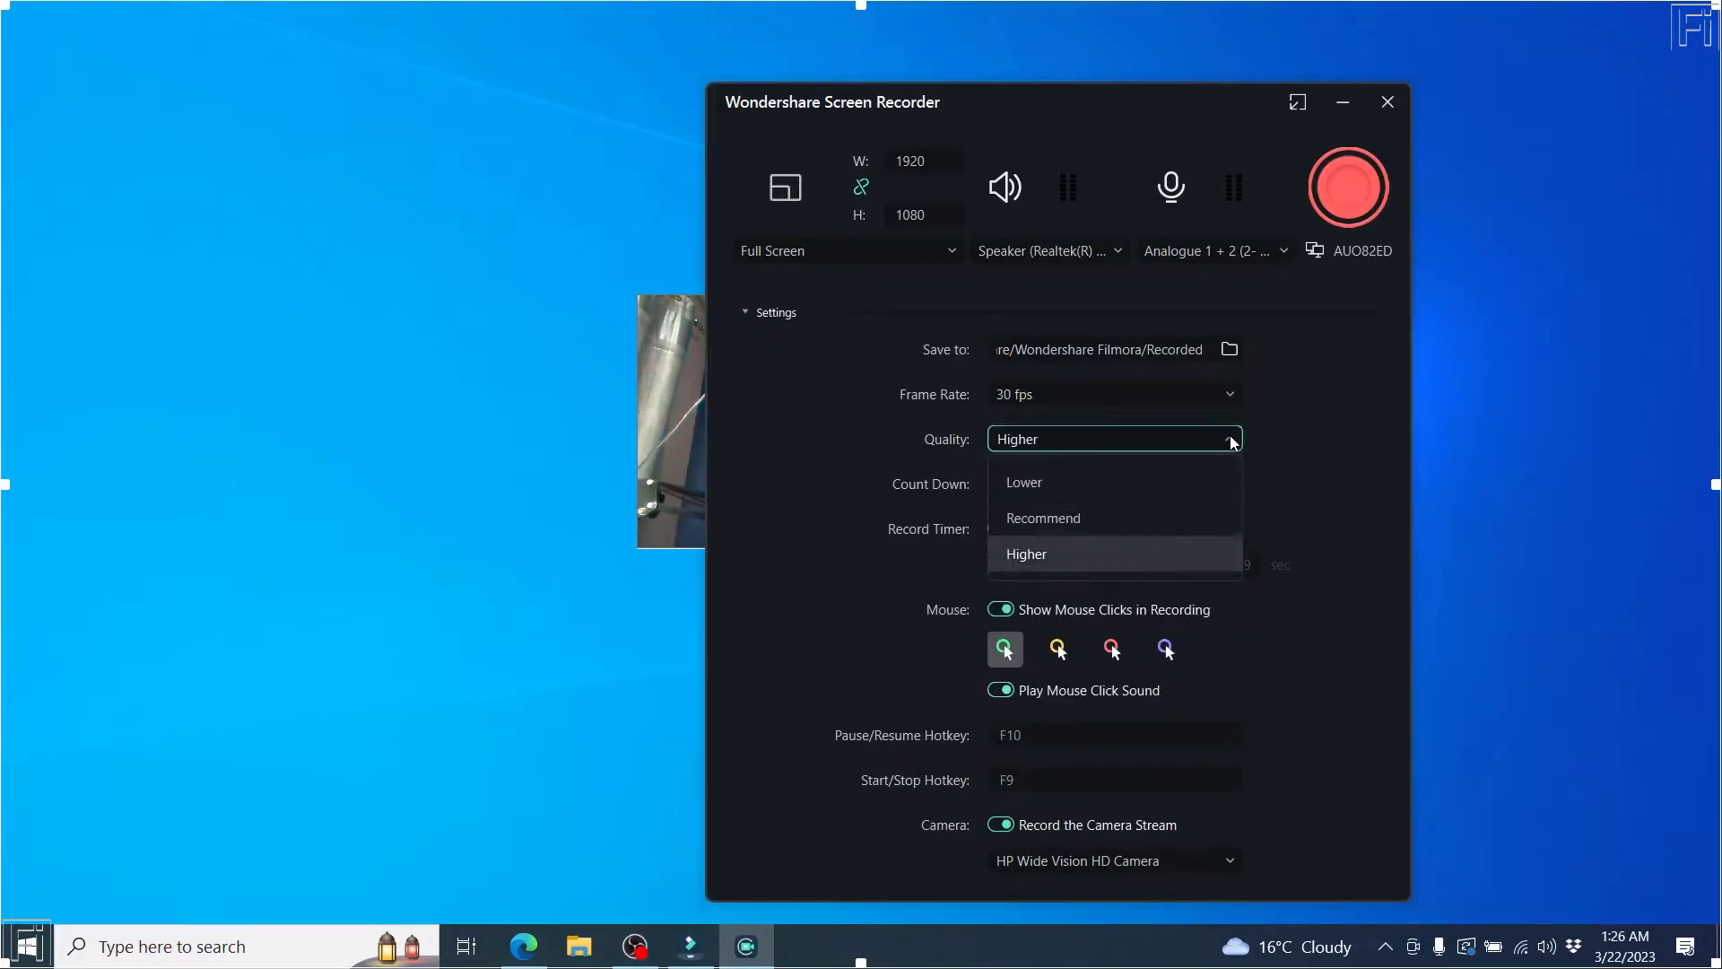
{"action": "left_click", "coordinate": [1053, 556]}
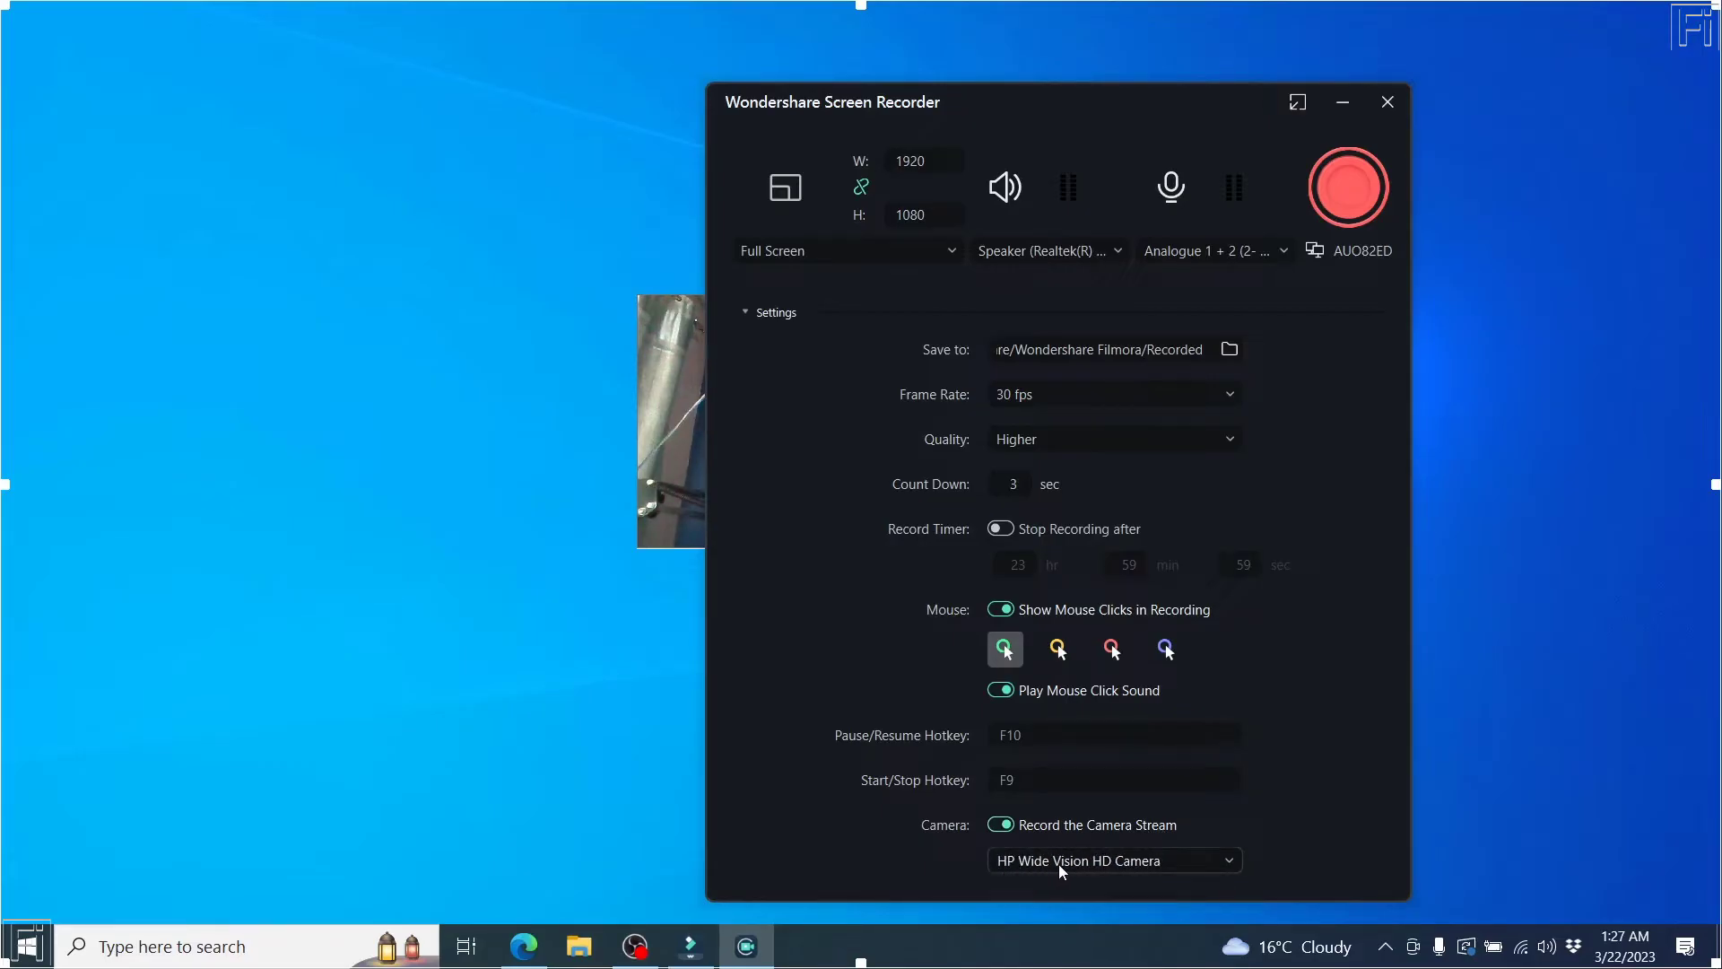
- Switch the camera to HD Pro Webcam C920 and place its preview at the lower left
{"action": "left_click", "coordinate": [1229, 866]}
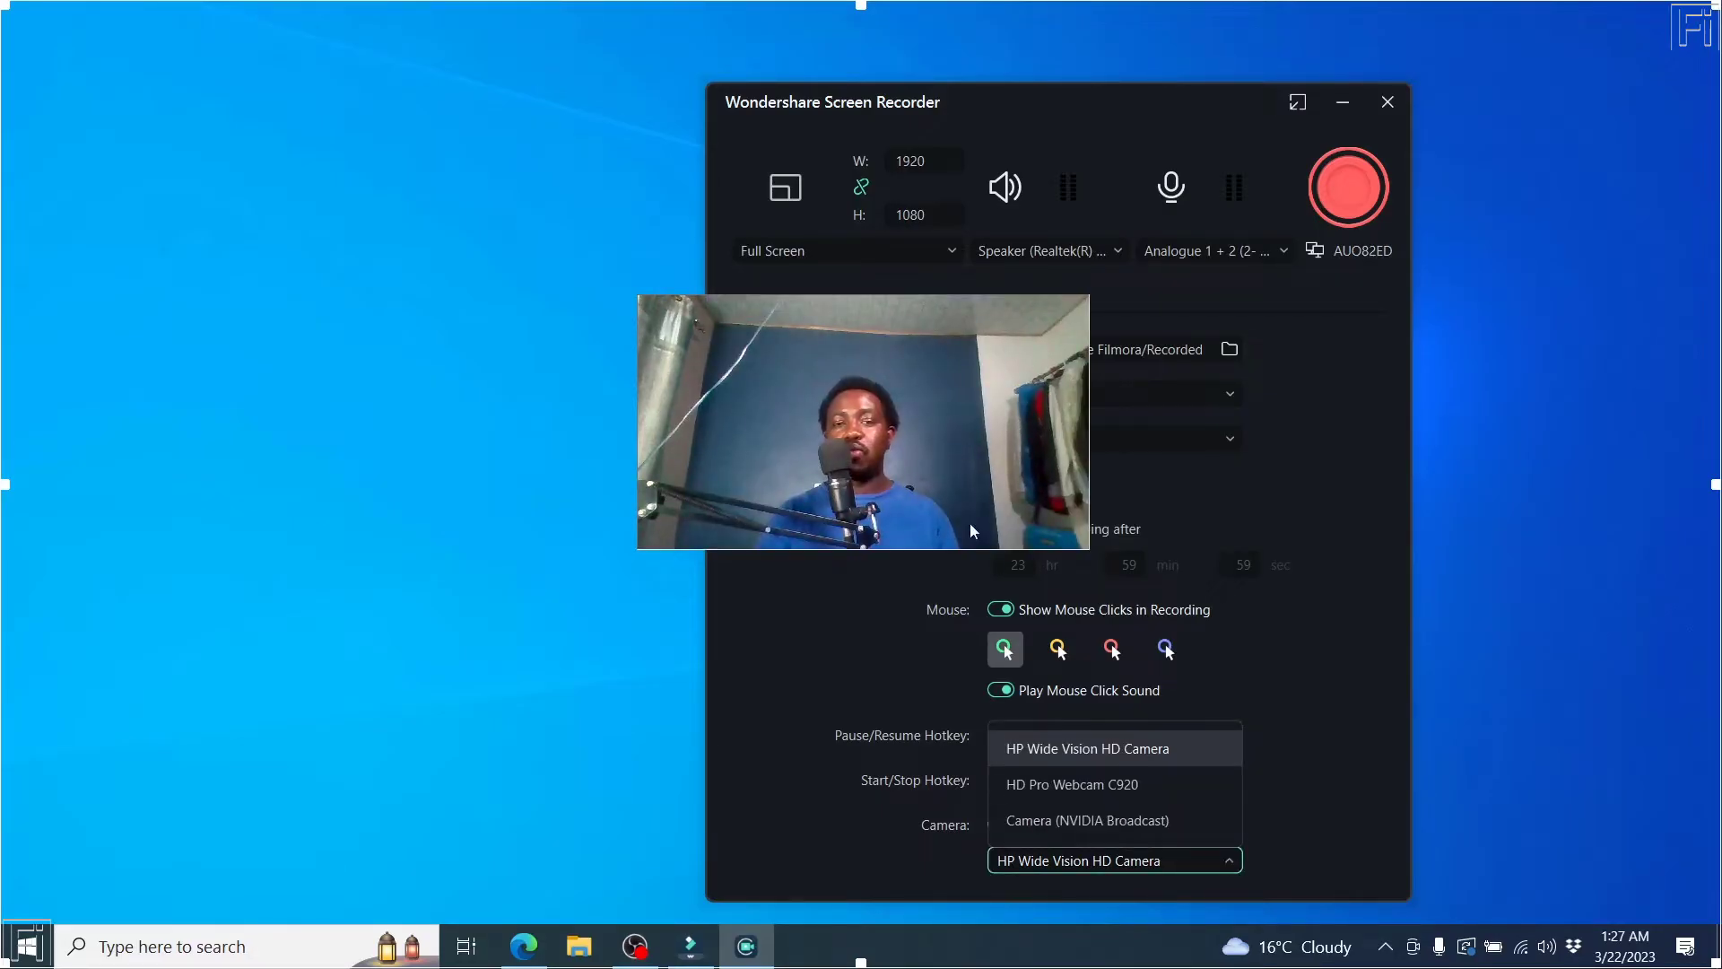
{"action": "left_click", "coordinate": [1093, 784]}
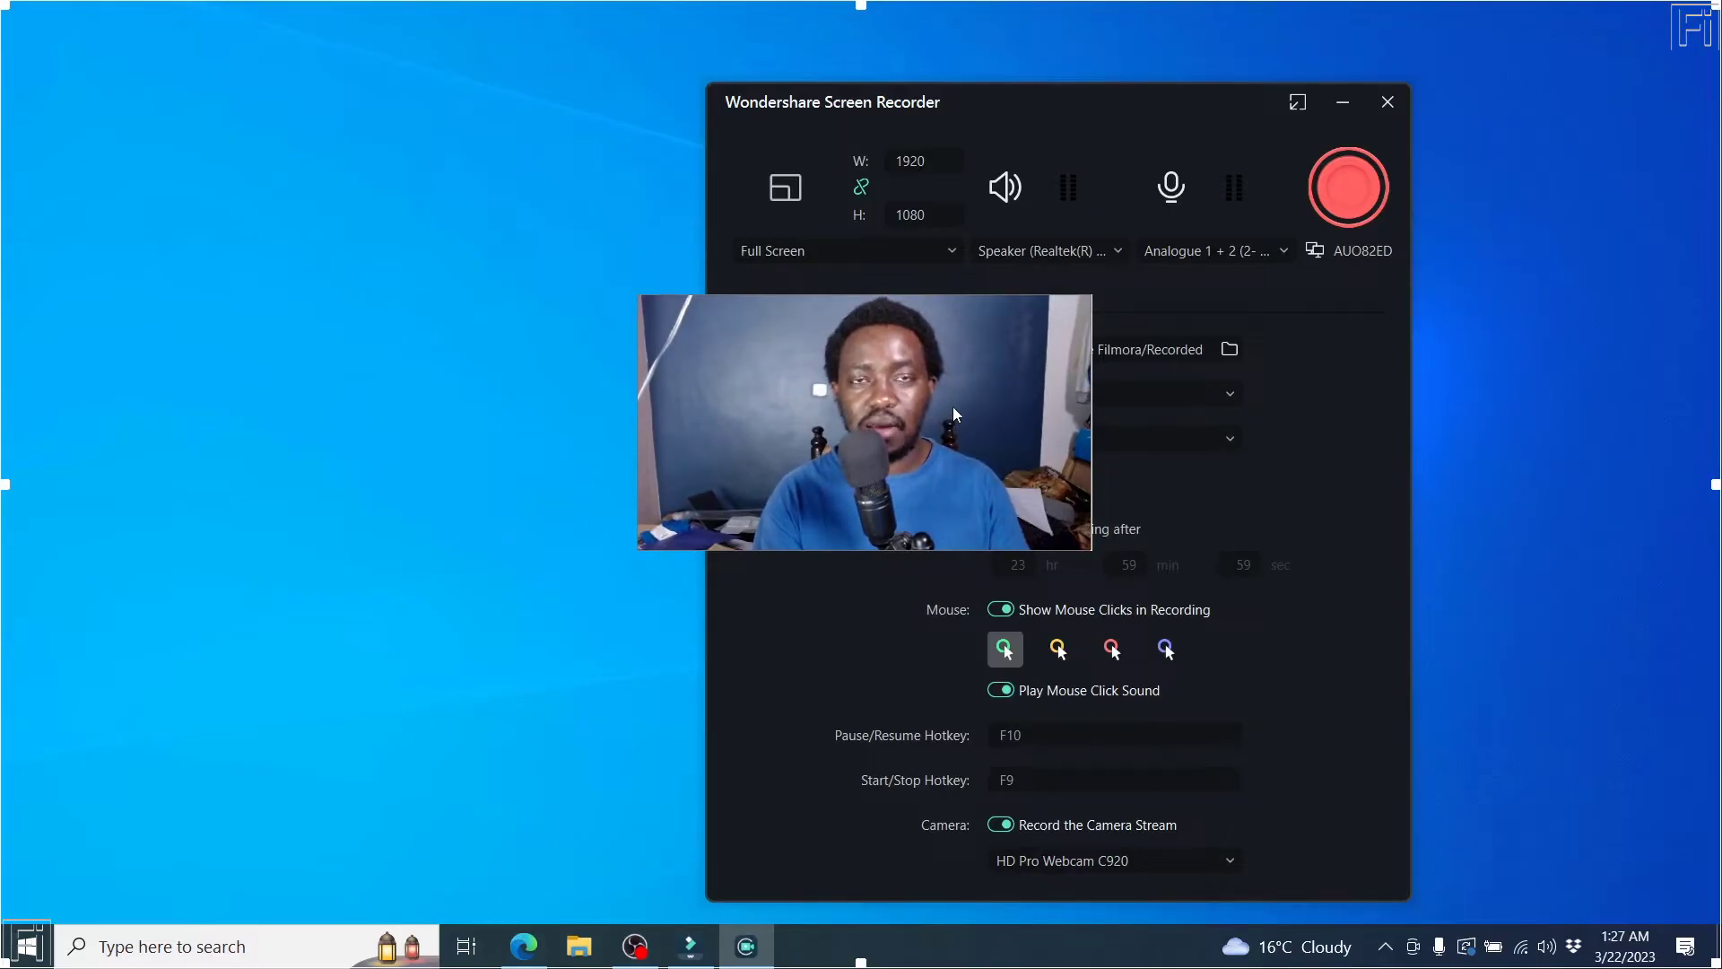
{"action": "mouse_move", "coordinate": [952, 407]}
{"action": "left_mouse_down"}
{"action": "mouse_move", "coordinate": [389, 653]}
{"action": "mouse_move", "coordinate": [372, 694]}
{"action": "mouse_move", "coordinate": [291, 724]}
{"action": "mouse_move", "coordinate": [330, 730]}
{"action": "mouse_move", "coordinate": [305, 774]}
{"action": "mouse_move", "coordinate": [315, 755]}
{"action": "left_mouse_up"}
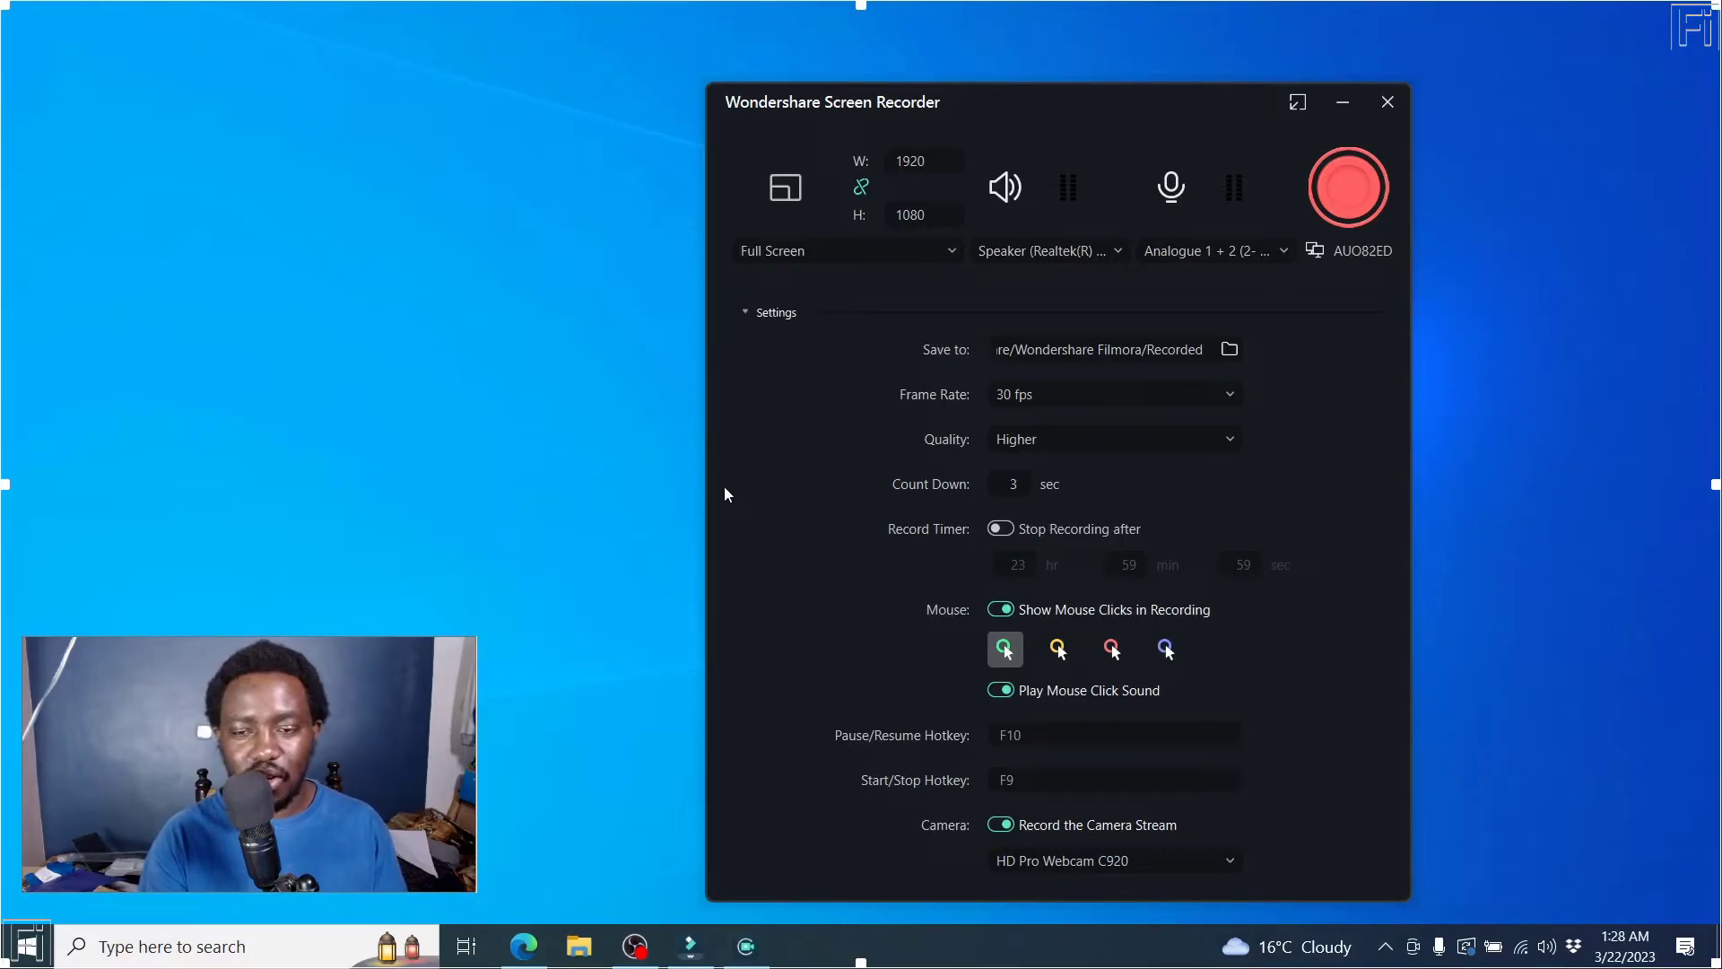
- Start the screen recording and bring up the Edge browser
{"action": "left_click", "coordinate": [1352, 189]}
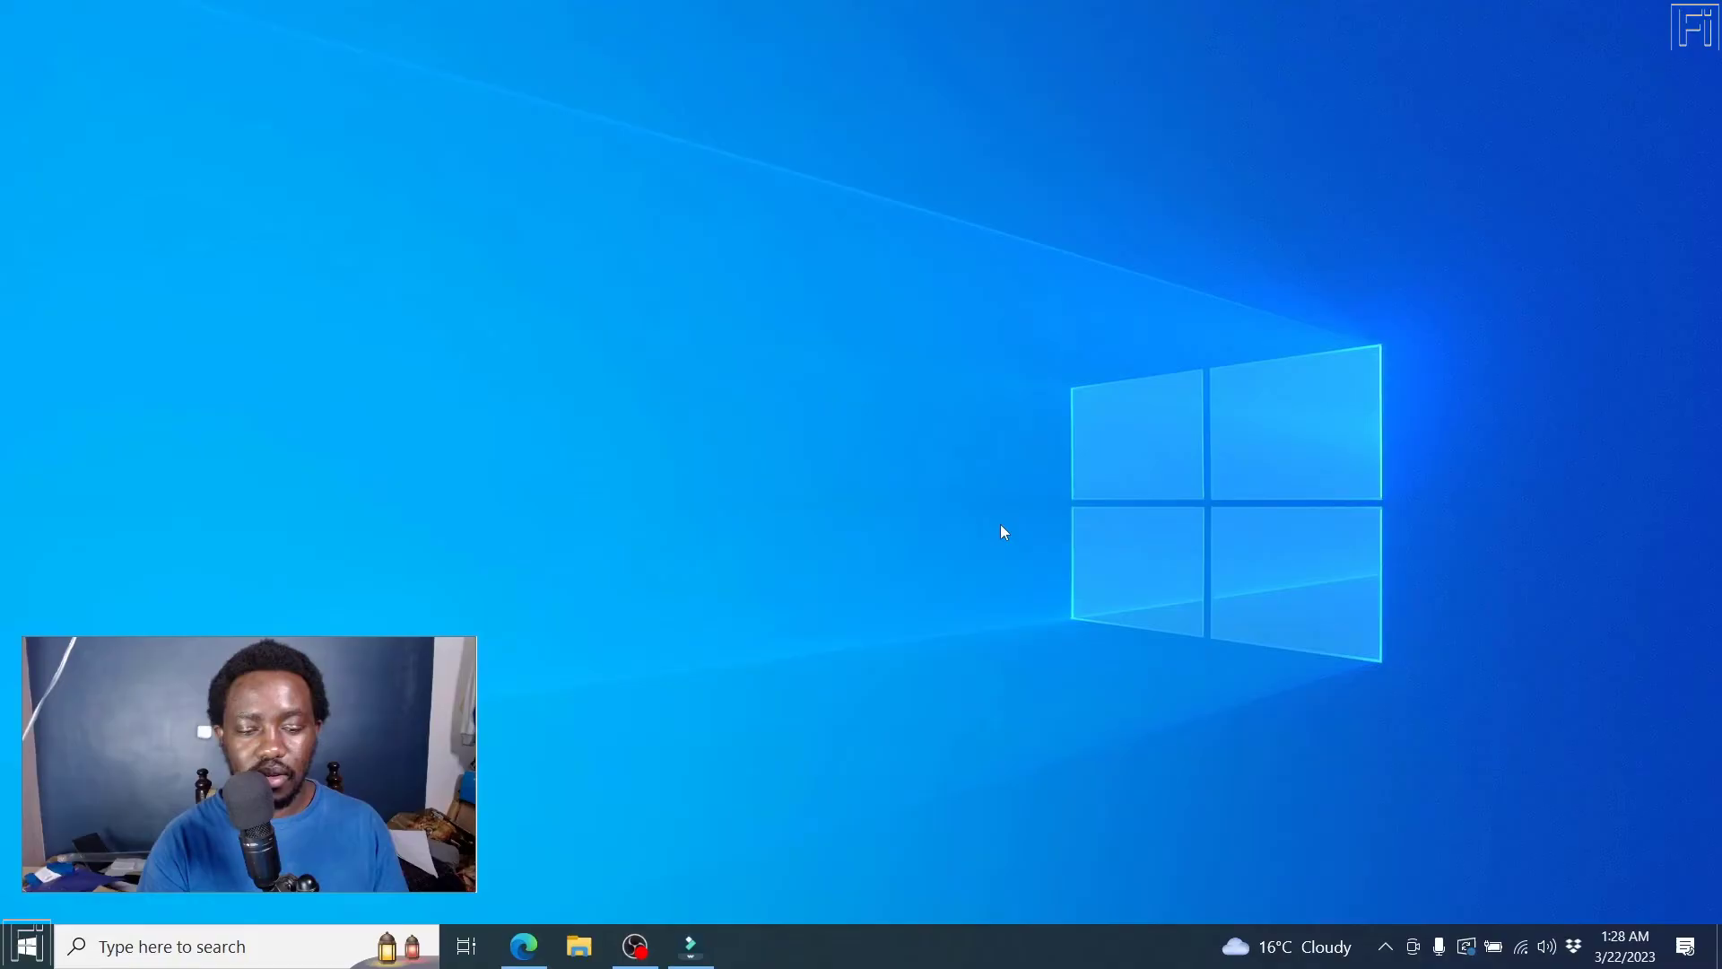
{"action": "left_click", "coordinate": [524, 947]}
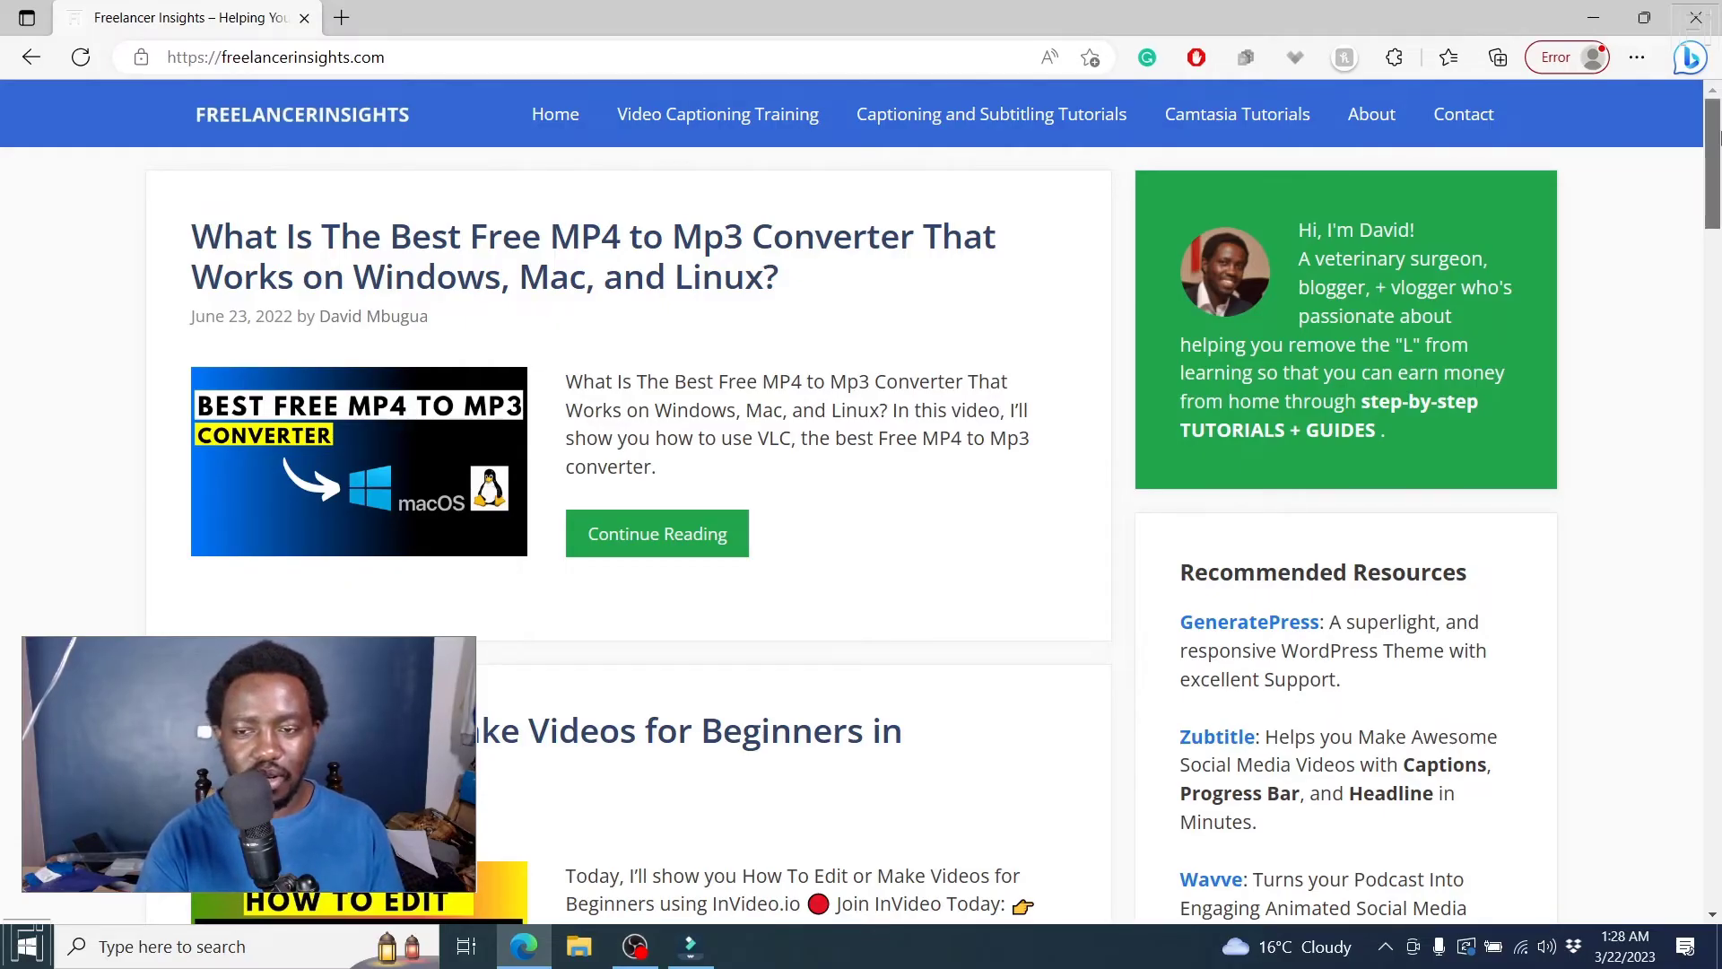
{"action": "left_click_drag", "start_coordinate": [1712, 151], "coordinate": [1712, 800]}
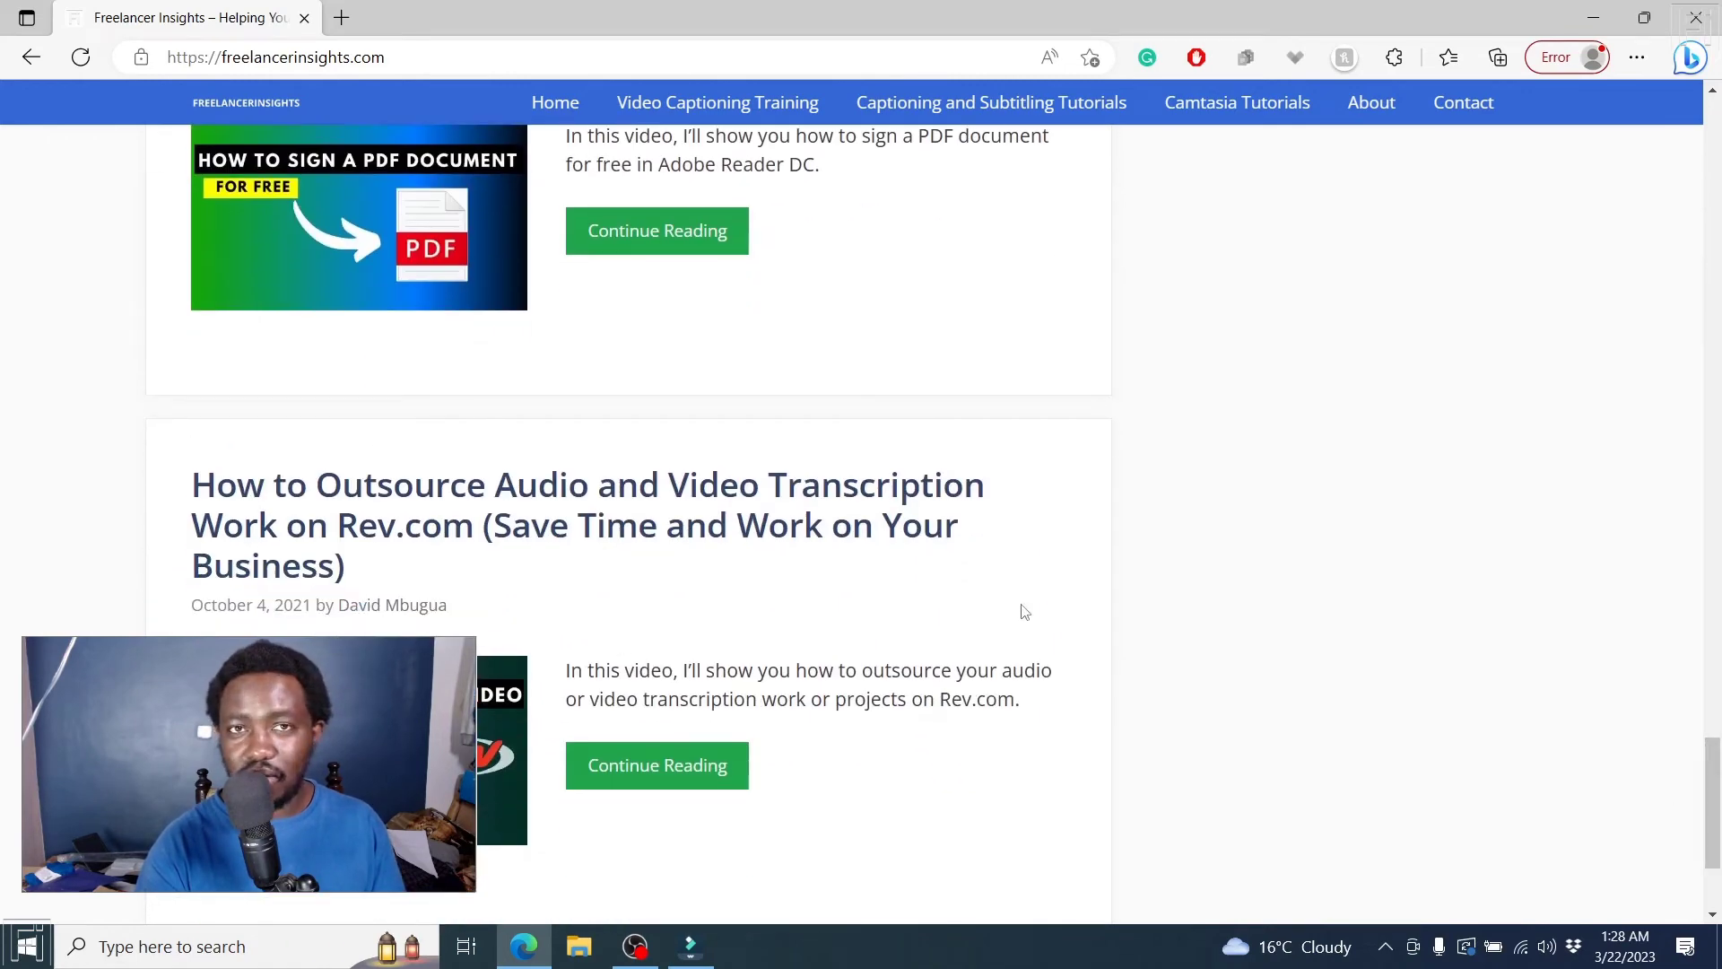
- Move the webcam overlay to the lower right and open the MP4 to Mp3 converter article
{"action": "mouse_move", "coordinate": [245, 726]}
{"action": "left_mouse_down"}
{"action": "mouse_move", "coordinate": [1303, 710]}
{"action": "mouse_move", "coordinate": [1494, 743]}
{"action": "left_mouse_up"}
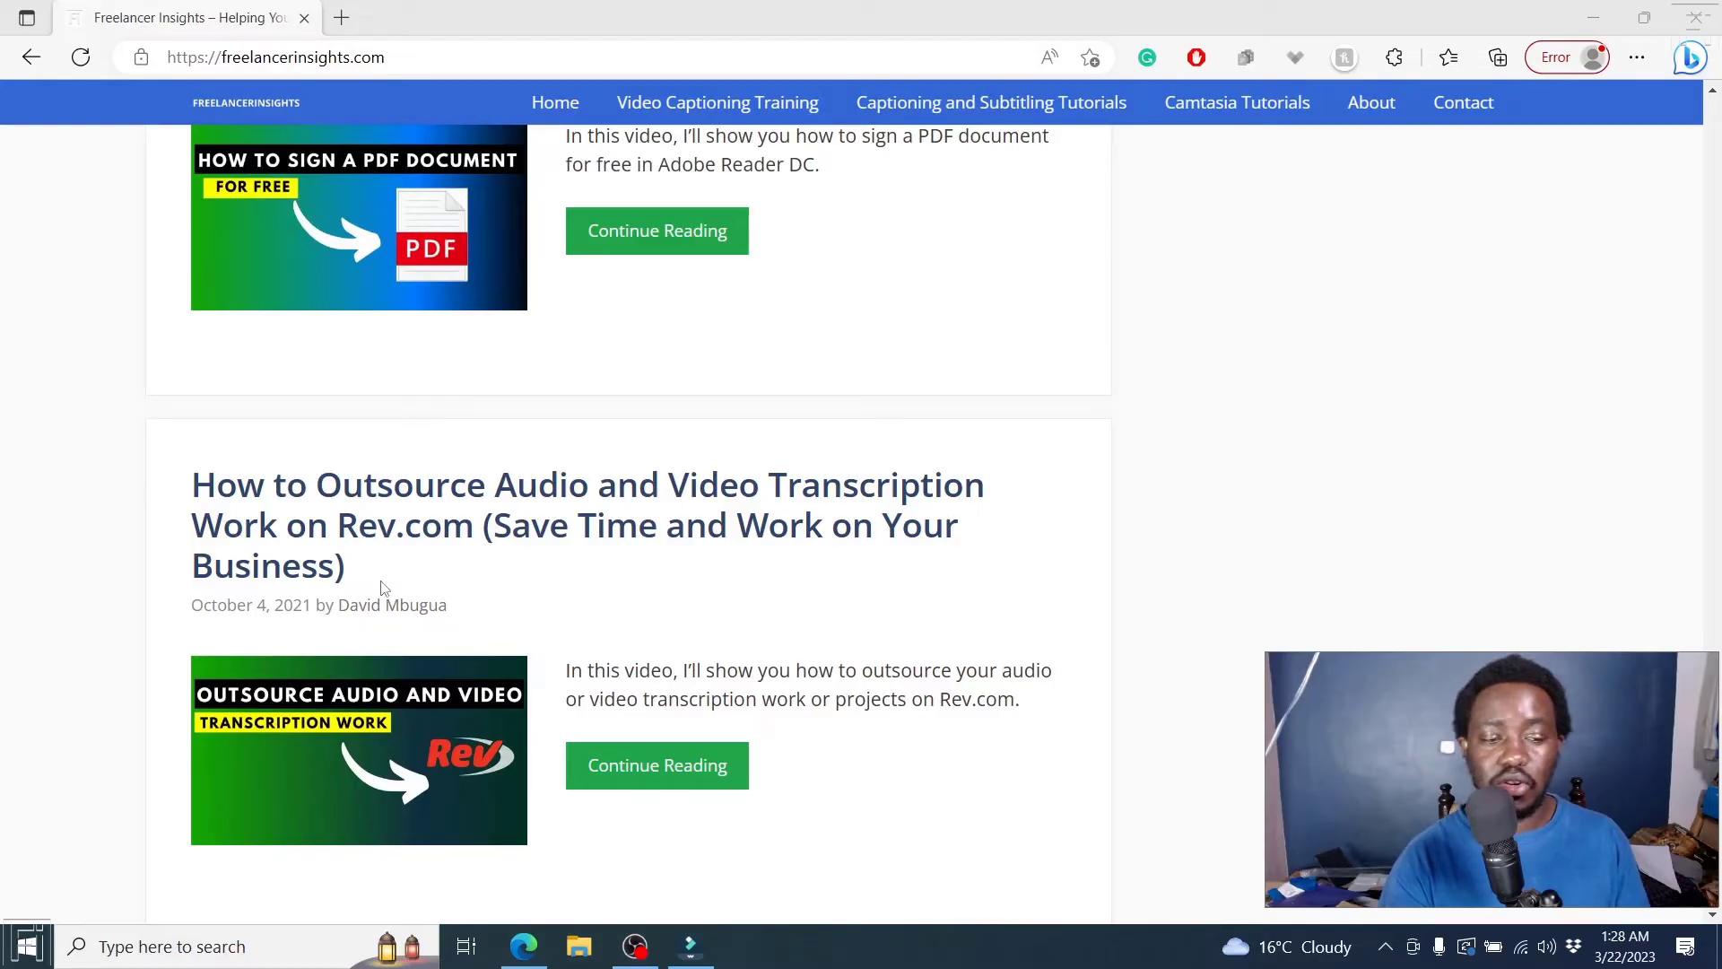
{"action": "scroll", "coordinate": [1717, 289], "scroll_direction": "up", "scroll_amount": 5}
{"action": "scroll", "coordinate": [1718, 363], "scroll_direction": "up", "scroll_amount": 5}
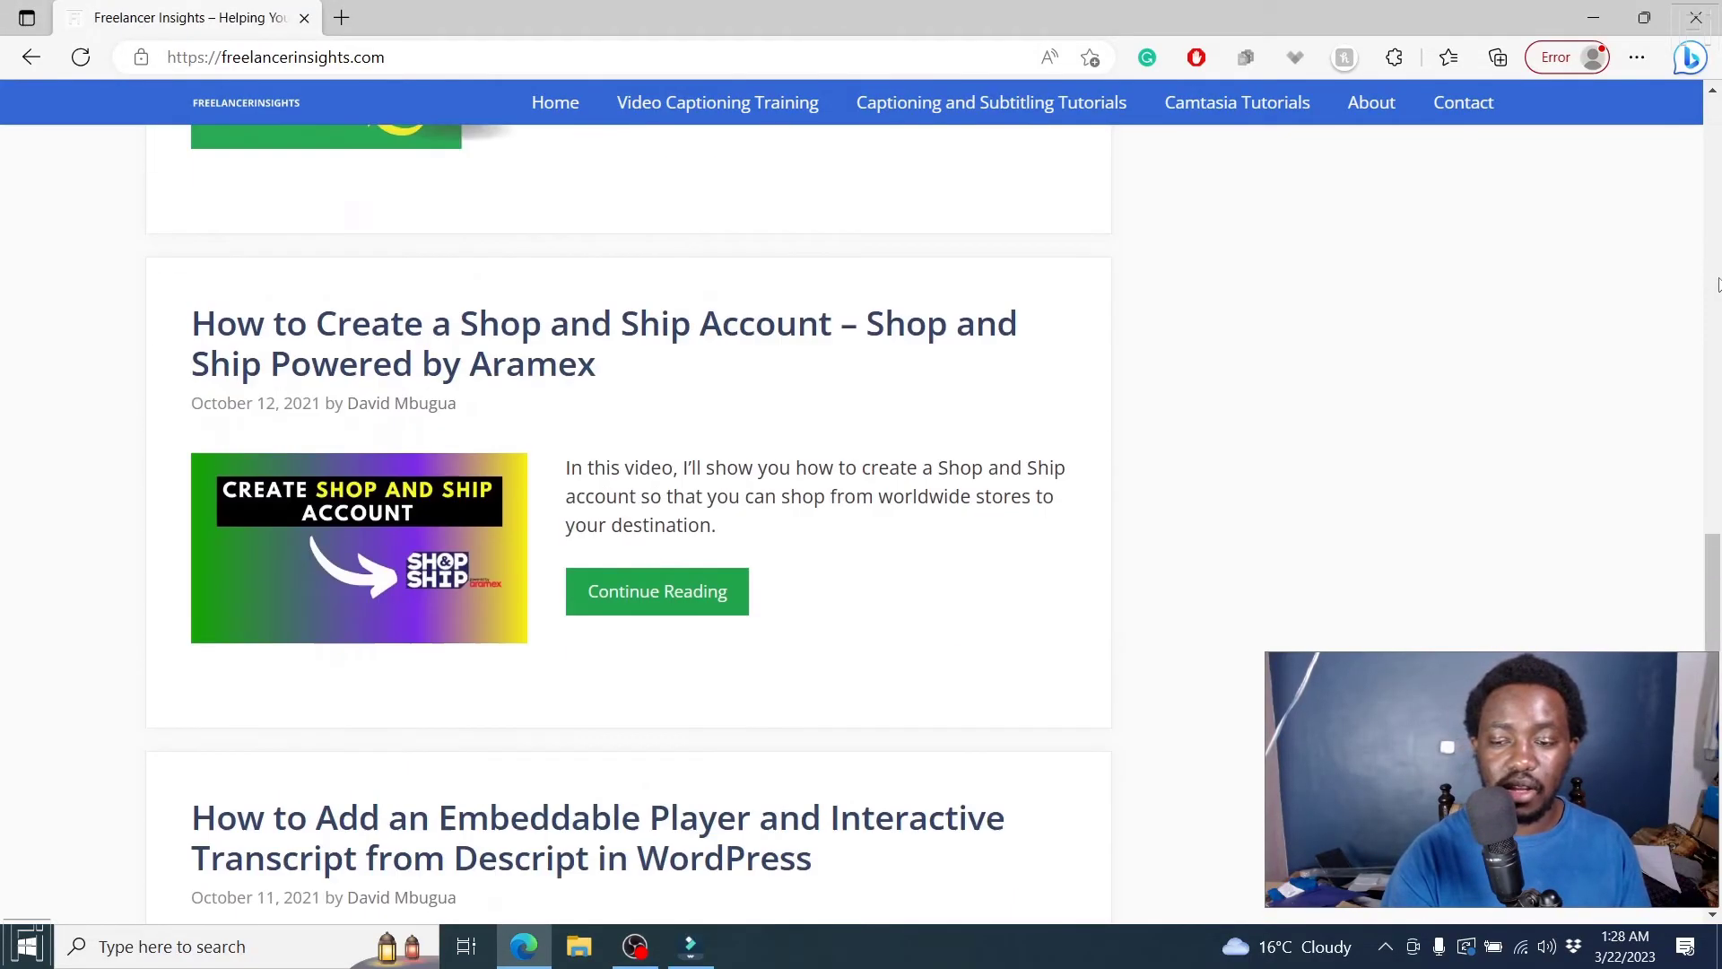
{"action": "scroll", "coordinate": [1717, 404], "scroll_direction": "up", "scroll_amount": 5}
{"action": "scroll", "coordinate": [1715, 444], "scroll_direction": "up", "scroll_amount": 5}
{"action": "scroll", "coordinate": [1715, 444], "scroll_direction": "up", "scroll_amount": 5}
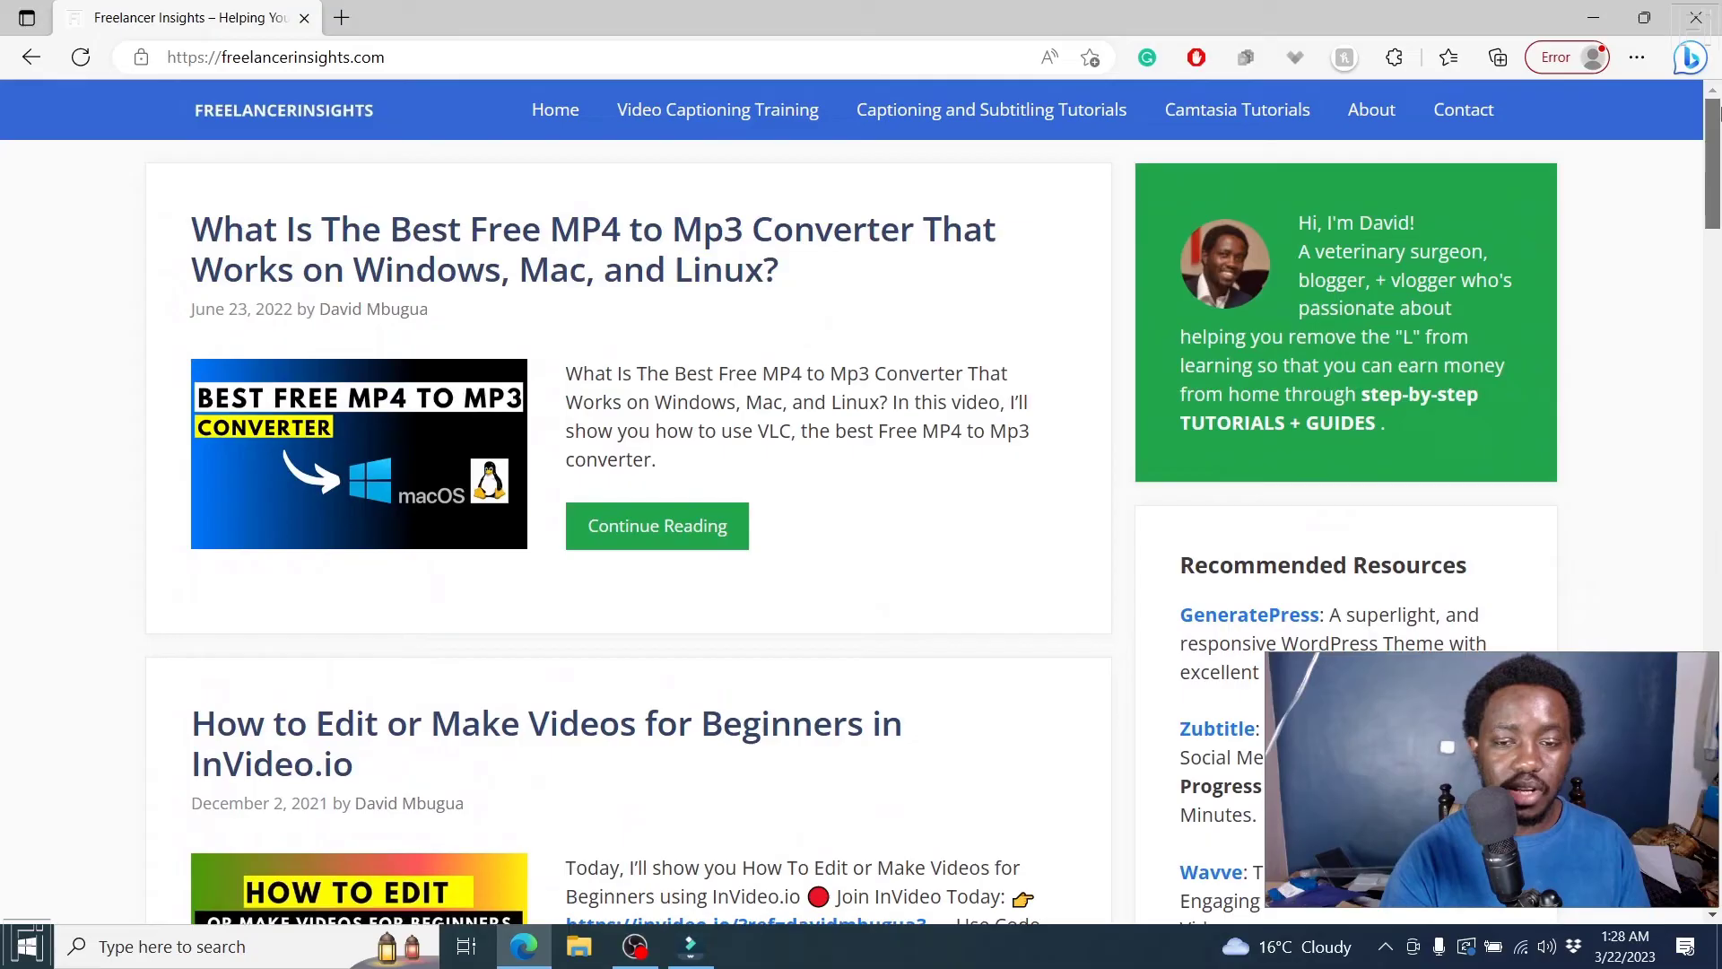
{"action": "left_click", "coordinate": [448, 260]}
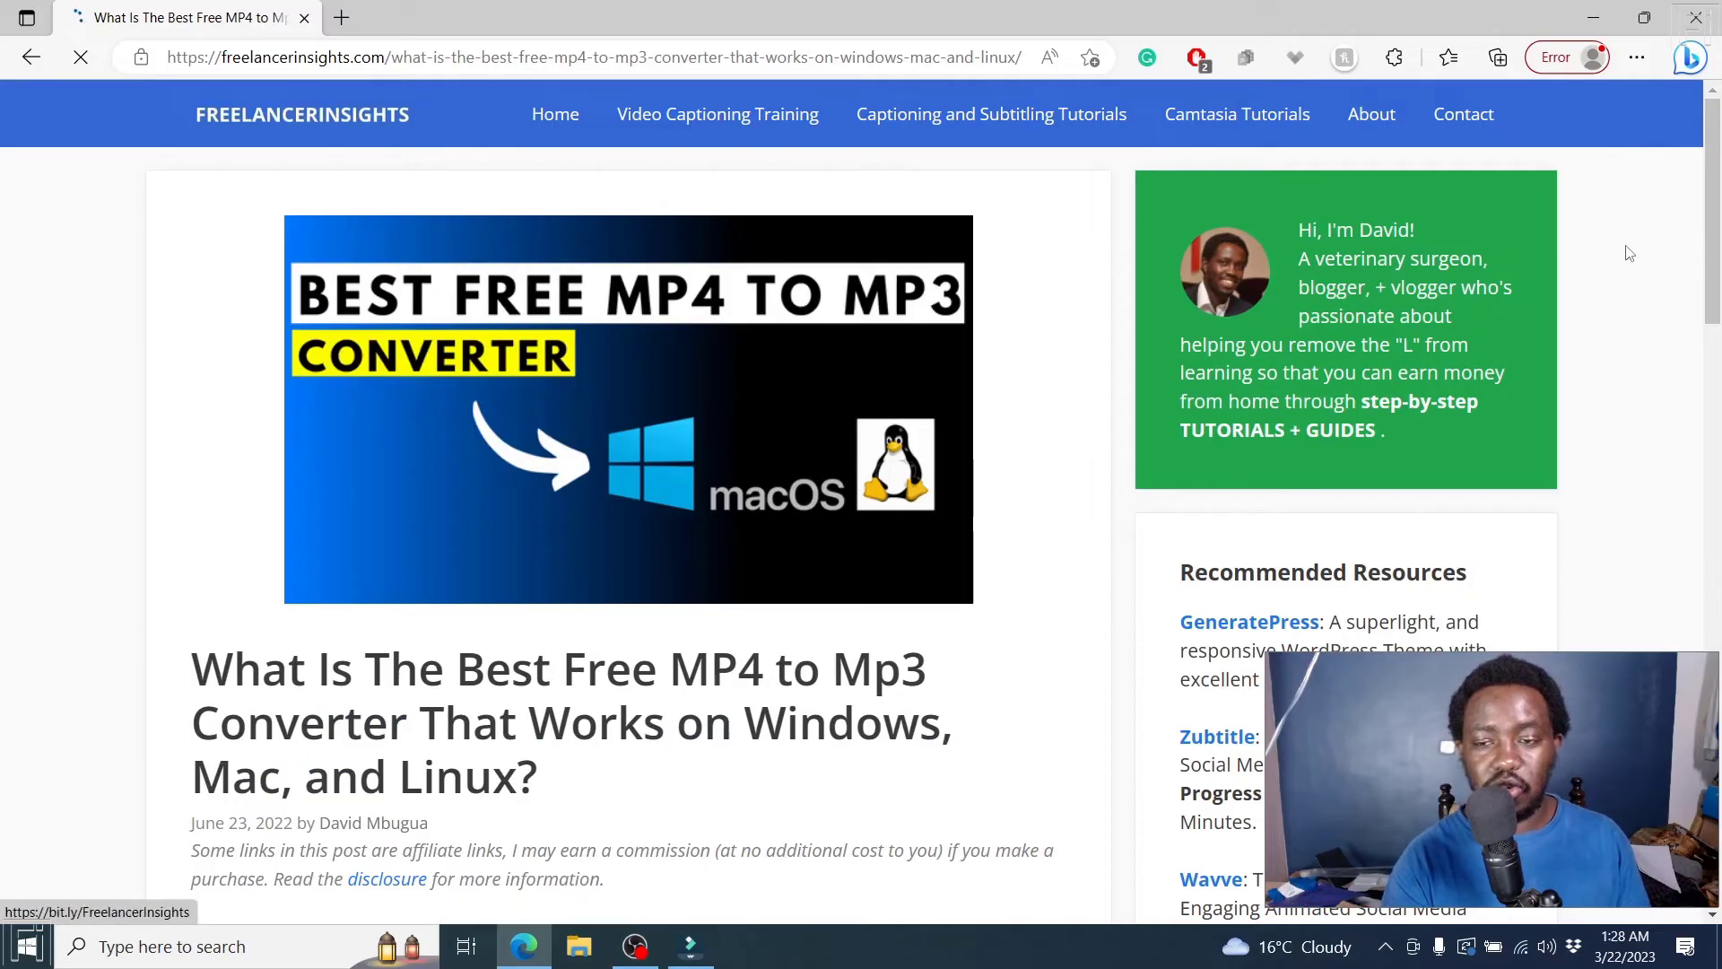
{"action": "scroll", "coordinate": [1713, 283], "scroll_direction": "down", "scroll_amount": 2}
{"action": "scroll", "coordinate": [731, 456], "scroll_direction": "down", "scroll_amount": 2}
{"action": "scroll", "coordinate": [730, 456], "scroll_direction": "down", "scroll_amount": 3}
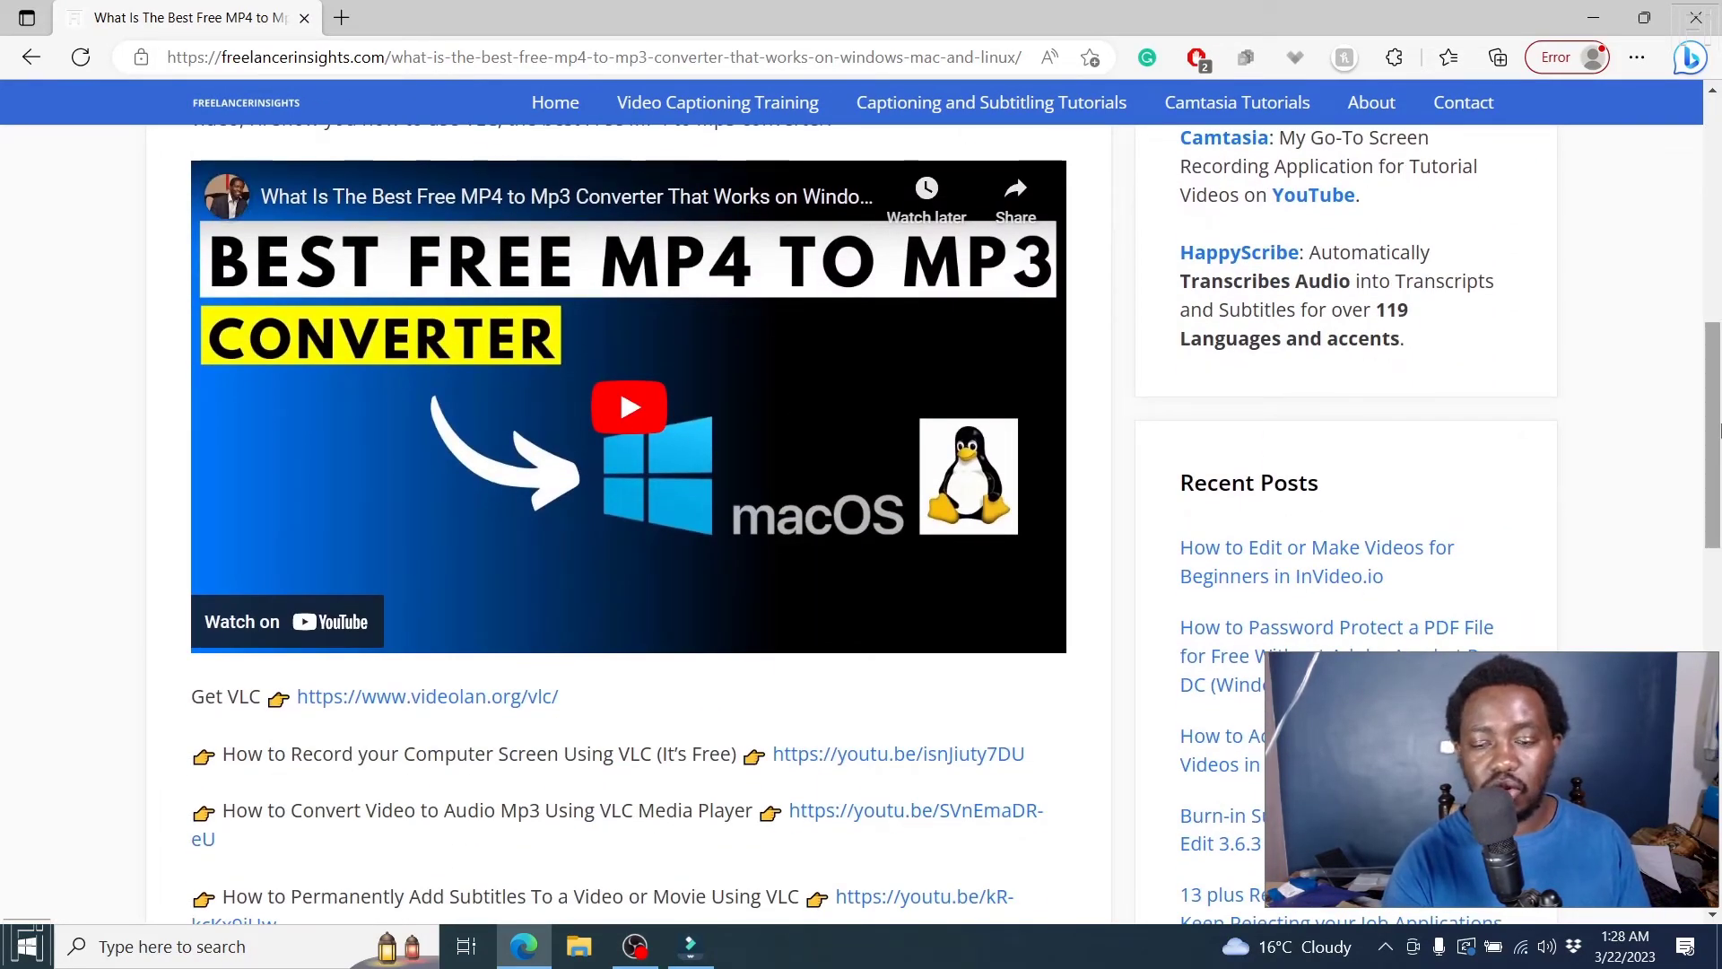
{"action": "scroll", "coordinate": [1713, 390], "scroll_direction": "up", "scroll_amount": 5}
{"action": "scroll", "coordinate": [1713, 391], "scroll_direction": "up", "scroll_amount": 3}
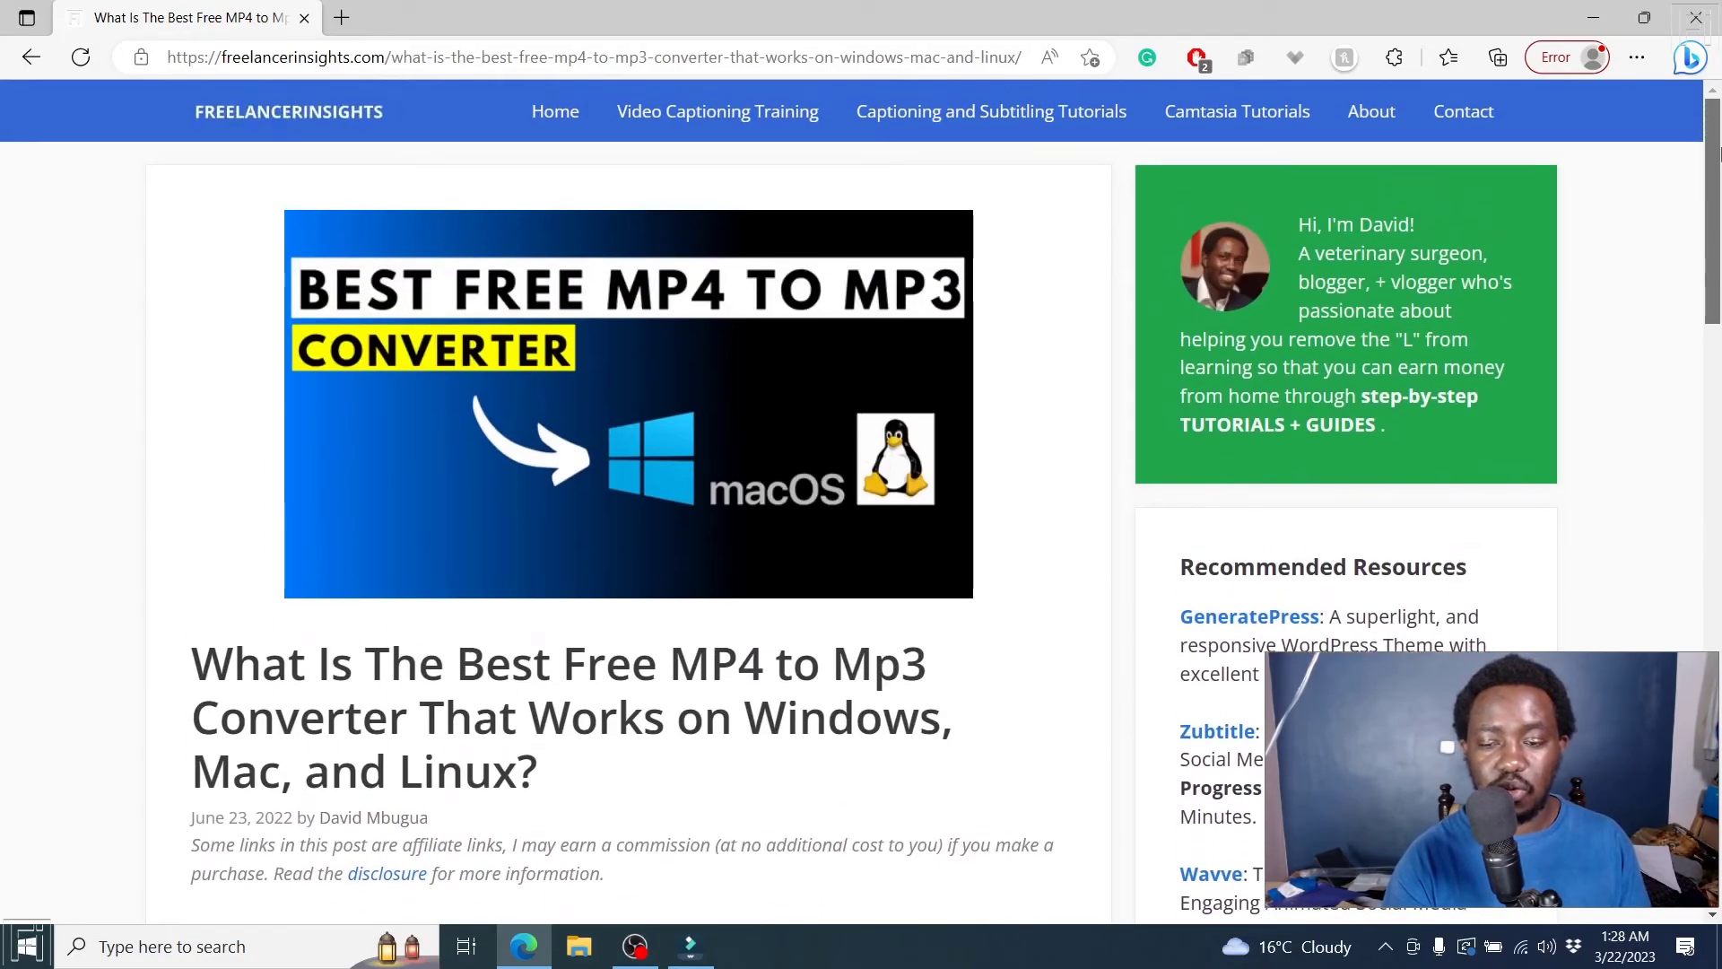
- Shrink the webcam overlay and relocate it via the top-left to the top-right corner
{"action": "left_click_drag", "start_coordinate": [1454, 808], "coordinate": [197, 169]}
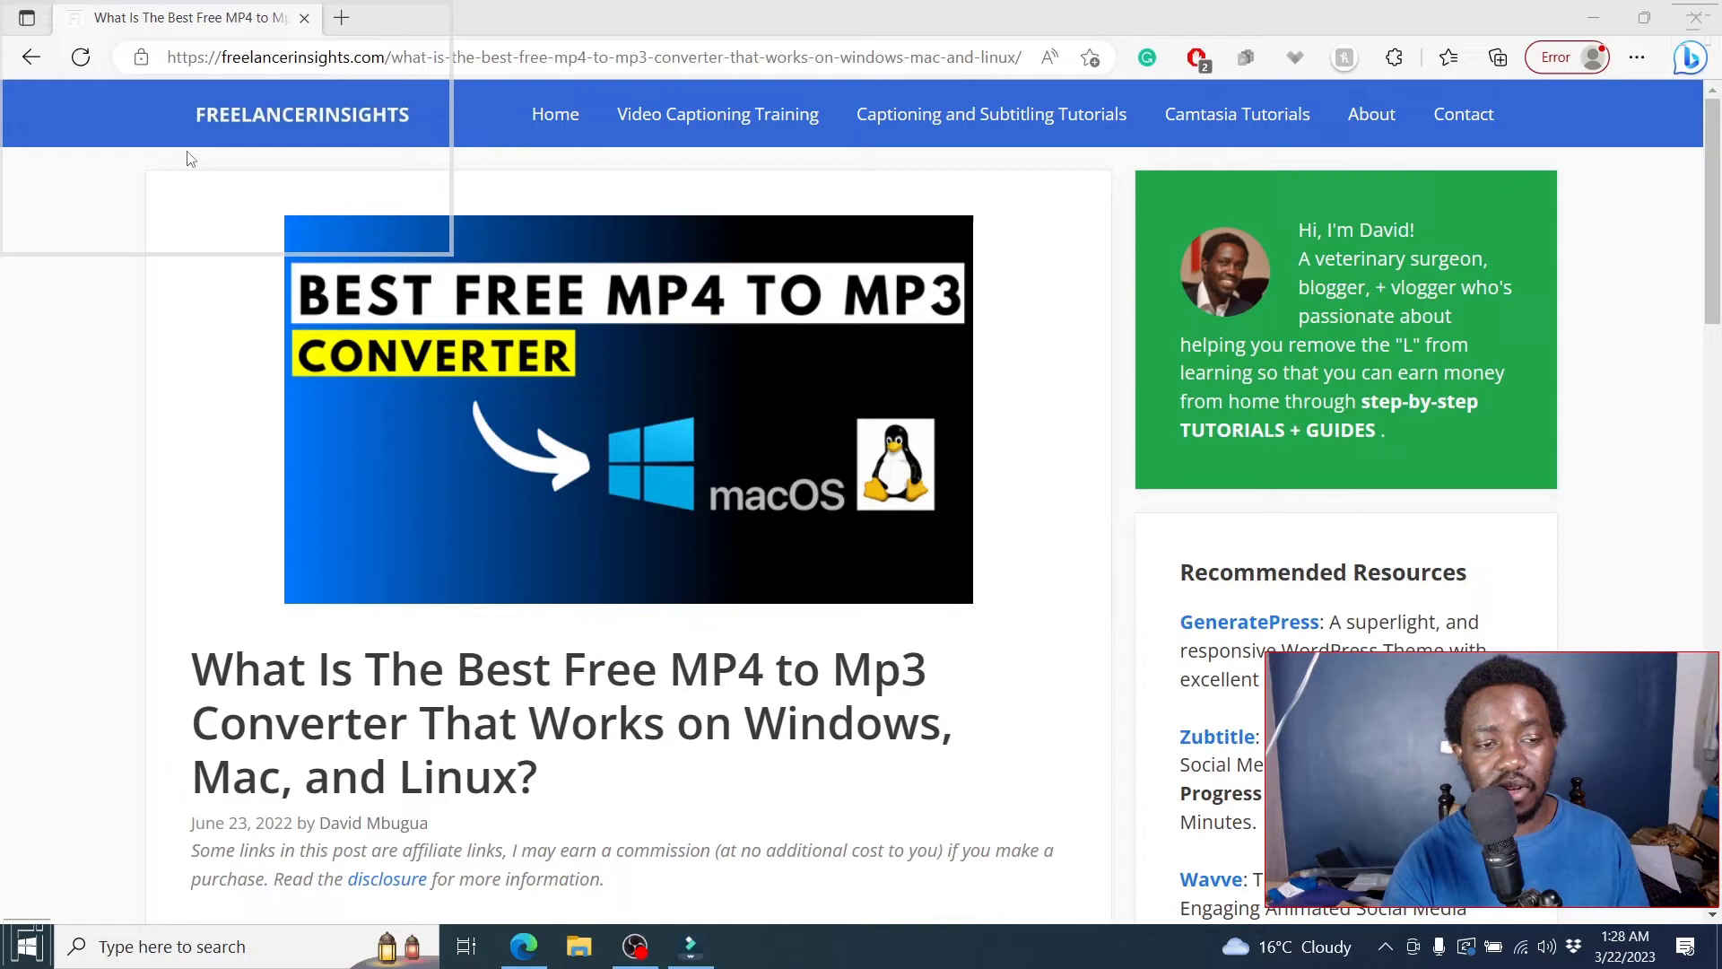
{"action": "left_click_drag", "start_coordinate": [196, 170], "coordinate": [188, 156]}
{"action": "mouse_move", "coordinate": [628, 409]}
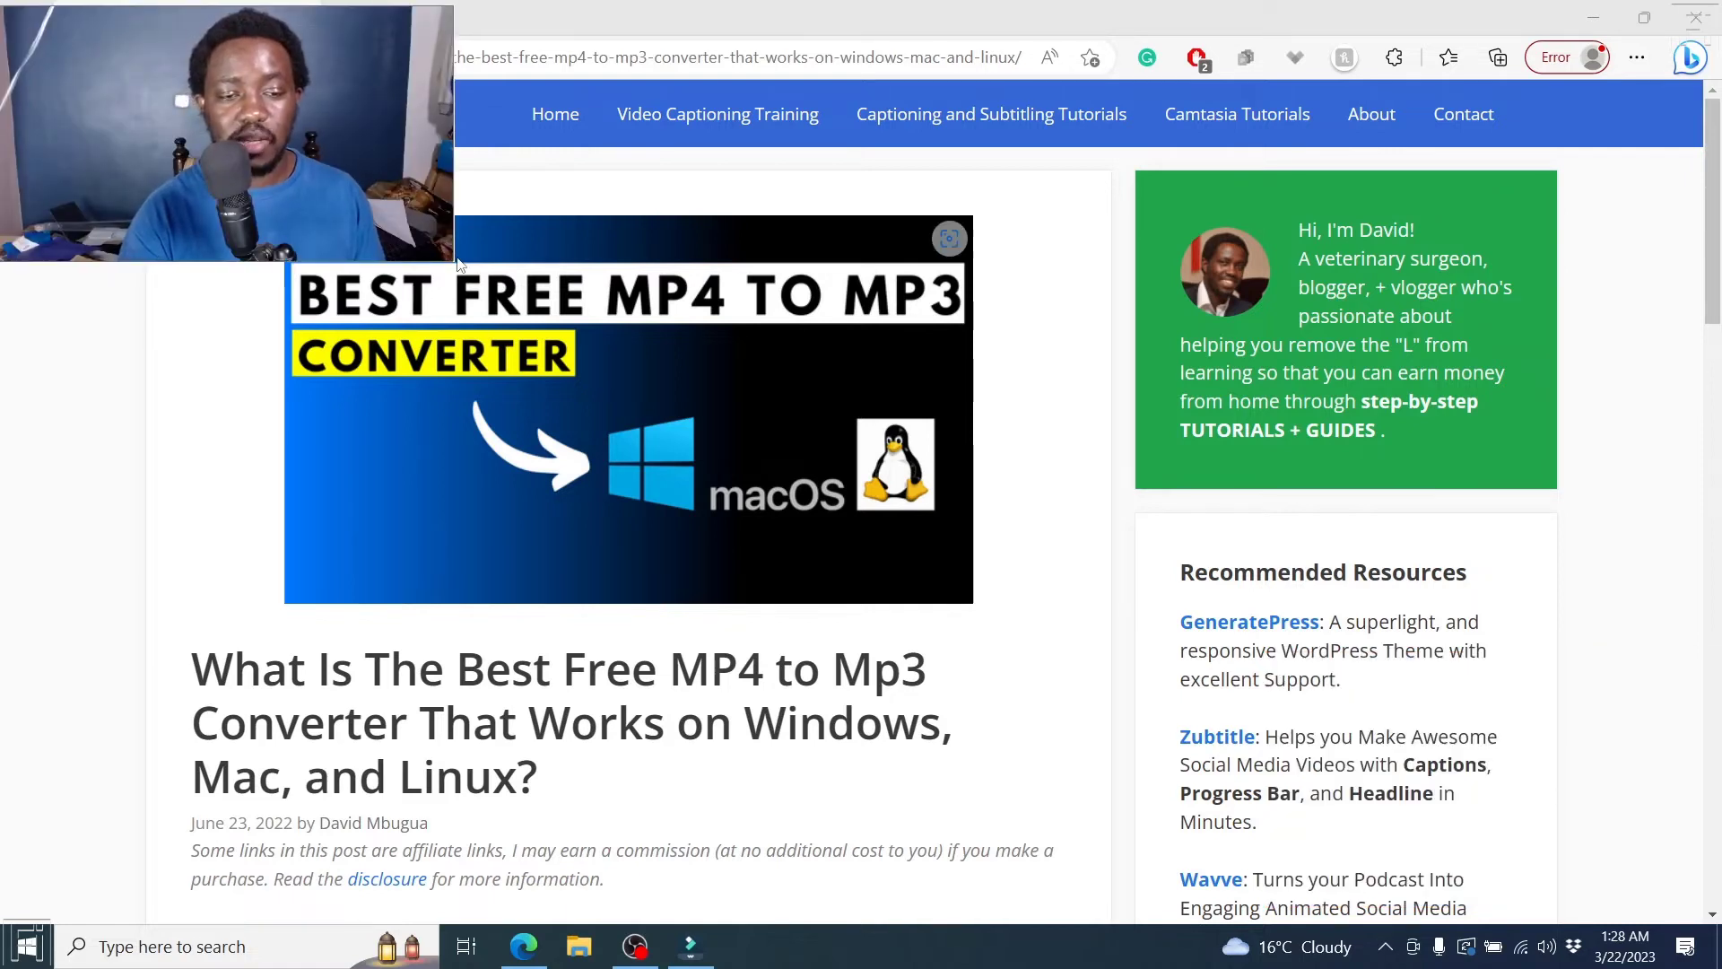
{"action": "left_click_drag", "start_coordinate": [451, 253], "coordinate": [299, 172]}
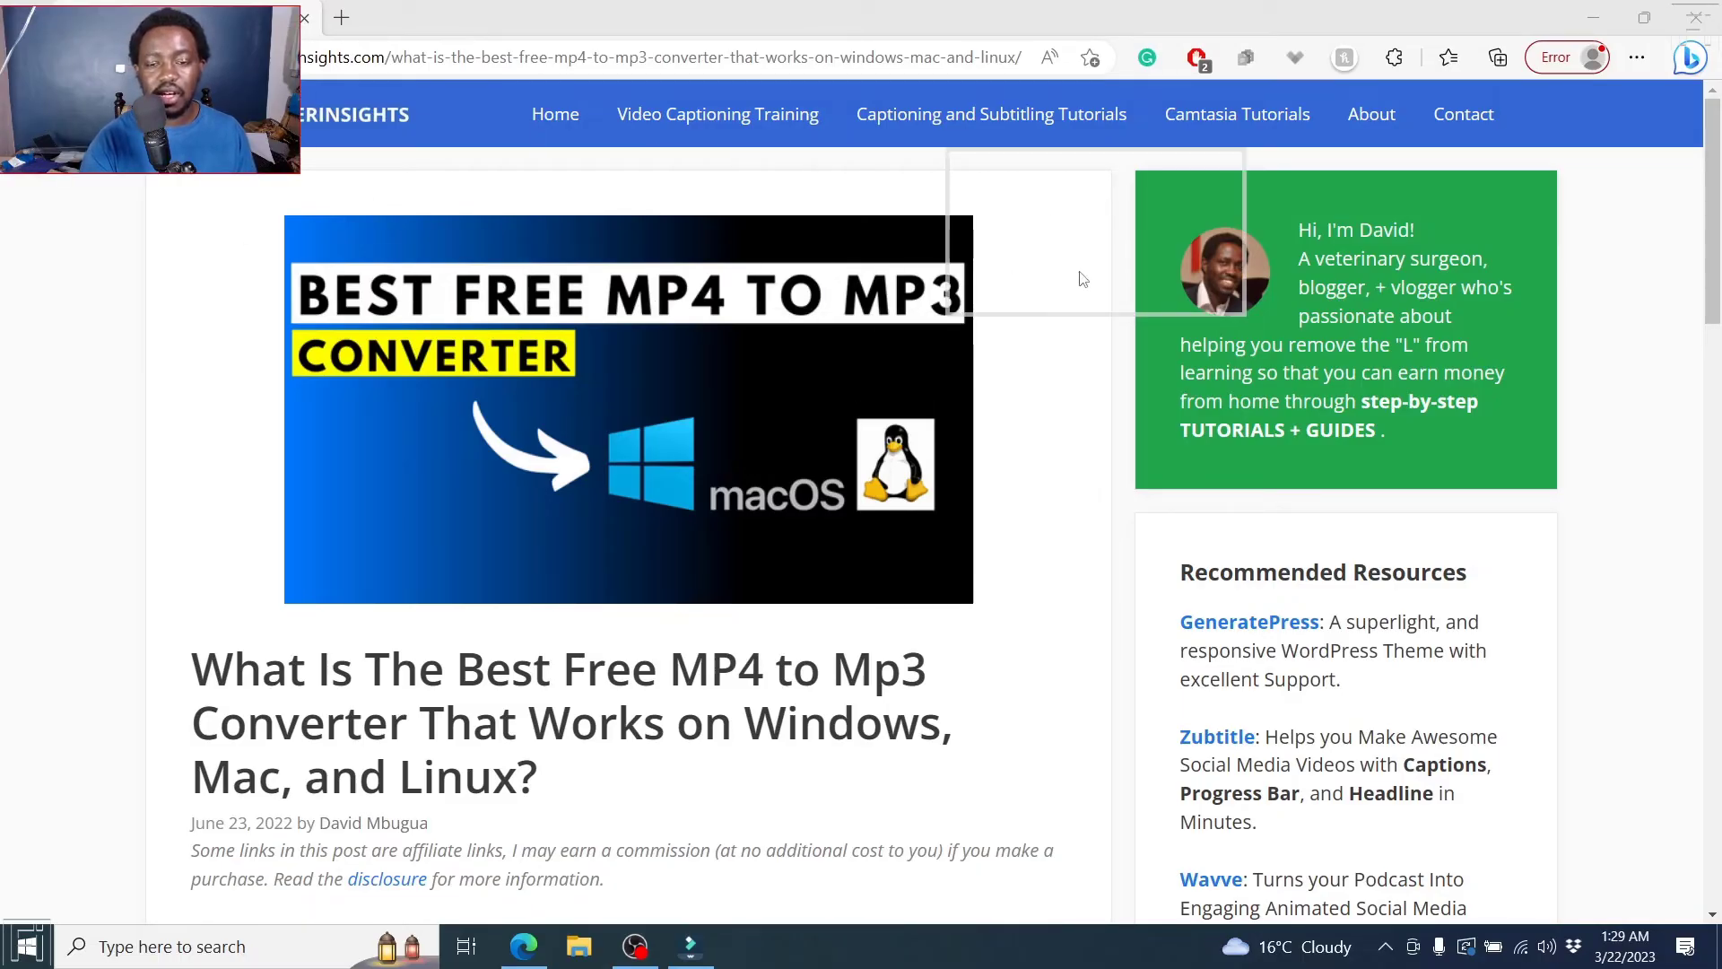
{"action": "left_click_drag", "start_coordinate": [134, 130], "coordinate": [1537, 147]}
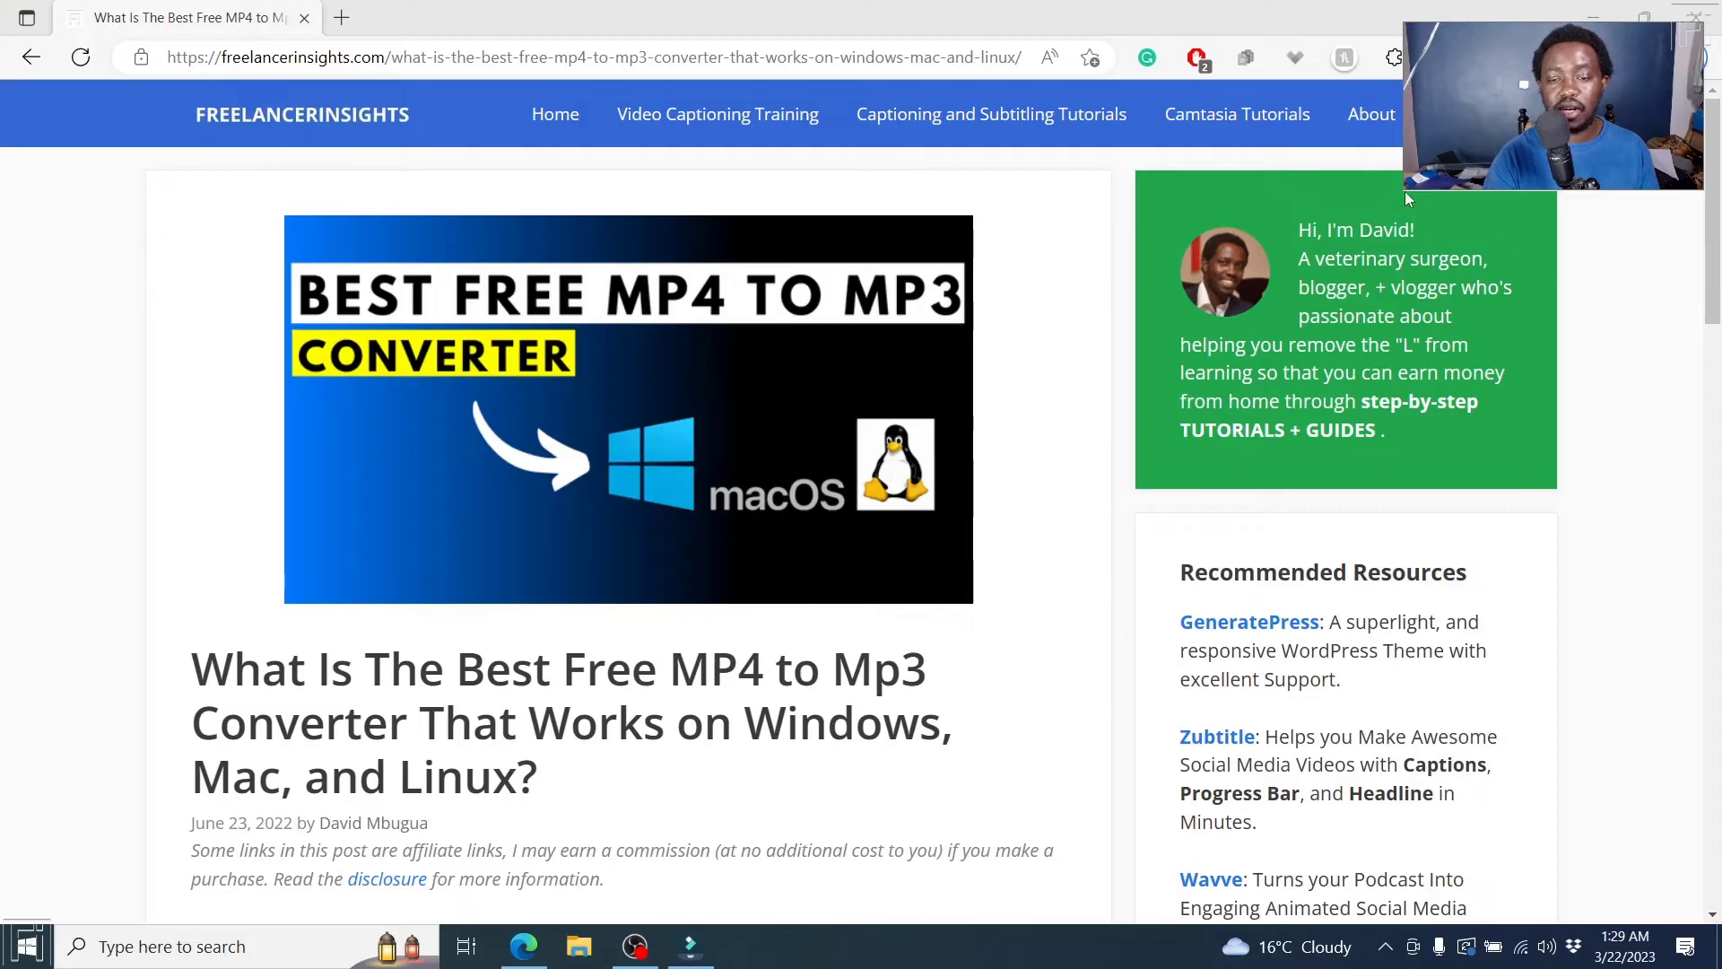
{"action": "left_click_drag", "start_coordinate": [1408, 146], "coordinate": [1528, 156]}
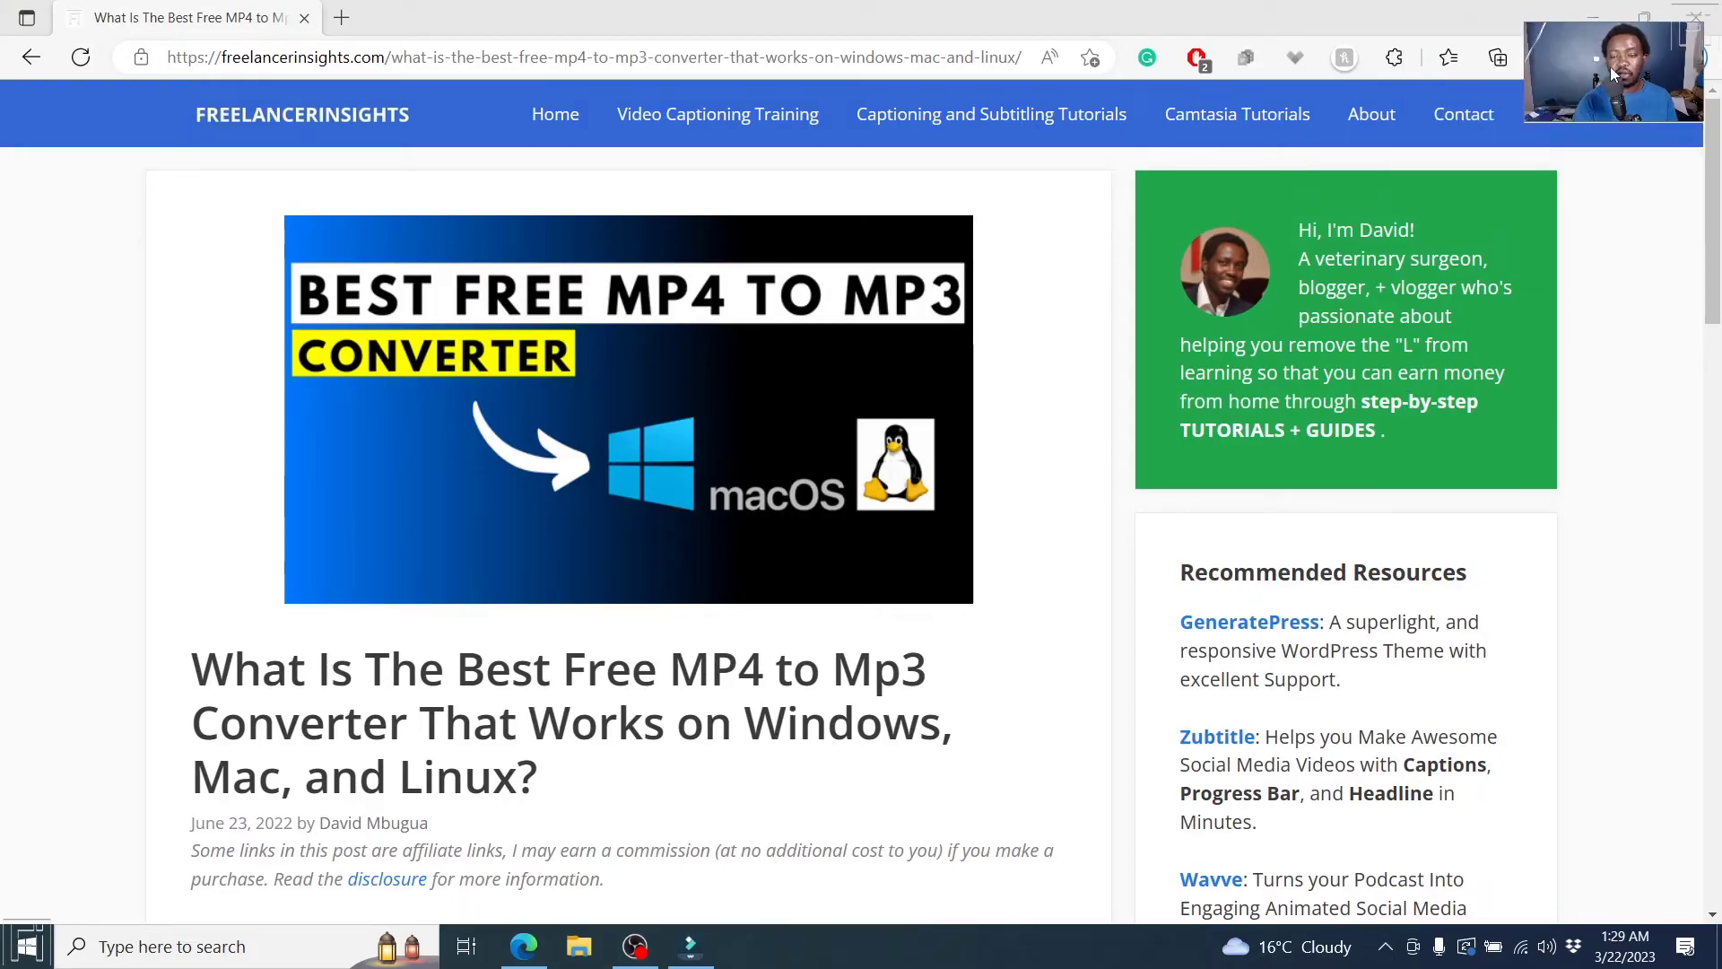
- Nudge the overlay into the corner, then close the recorder to return to Filmora's editor
{"action": "left_click_drag", "start_coordinate": [1611, 65], "coordinate": [1635, 57]}
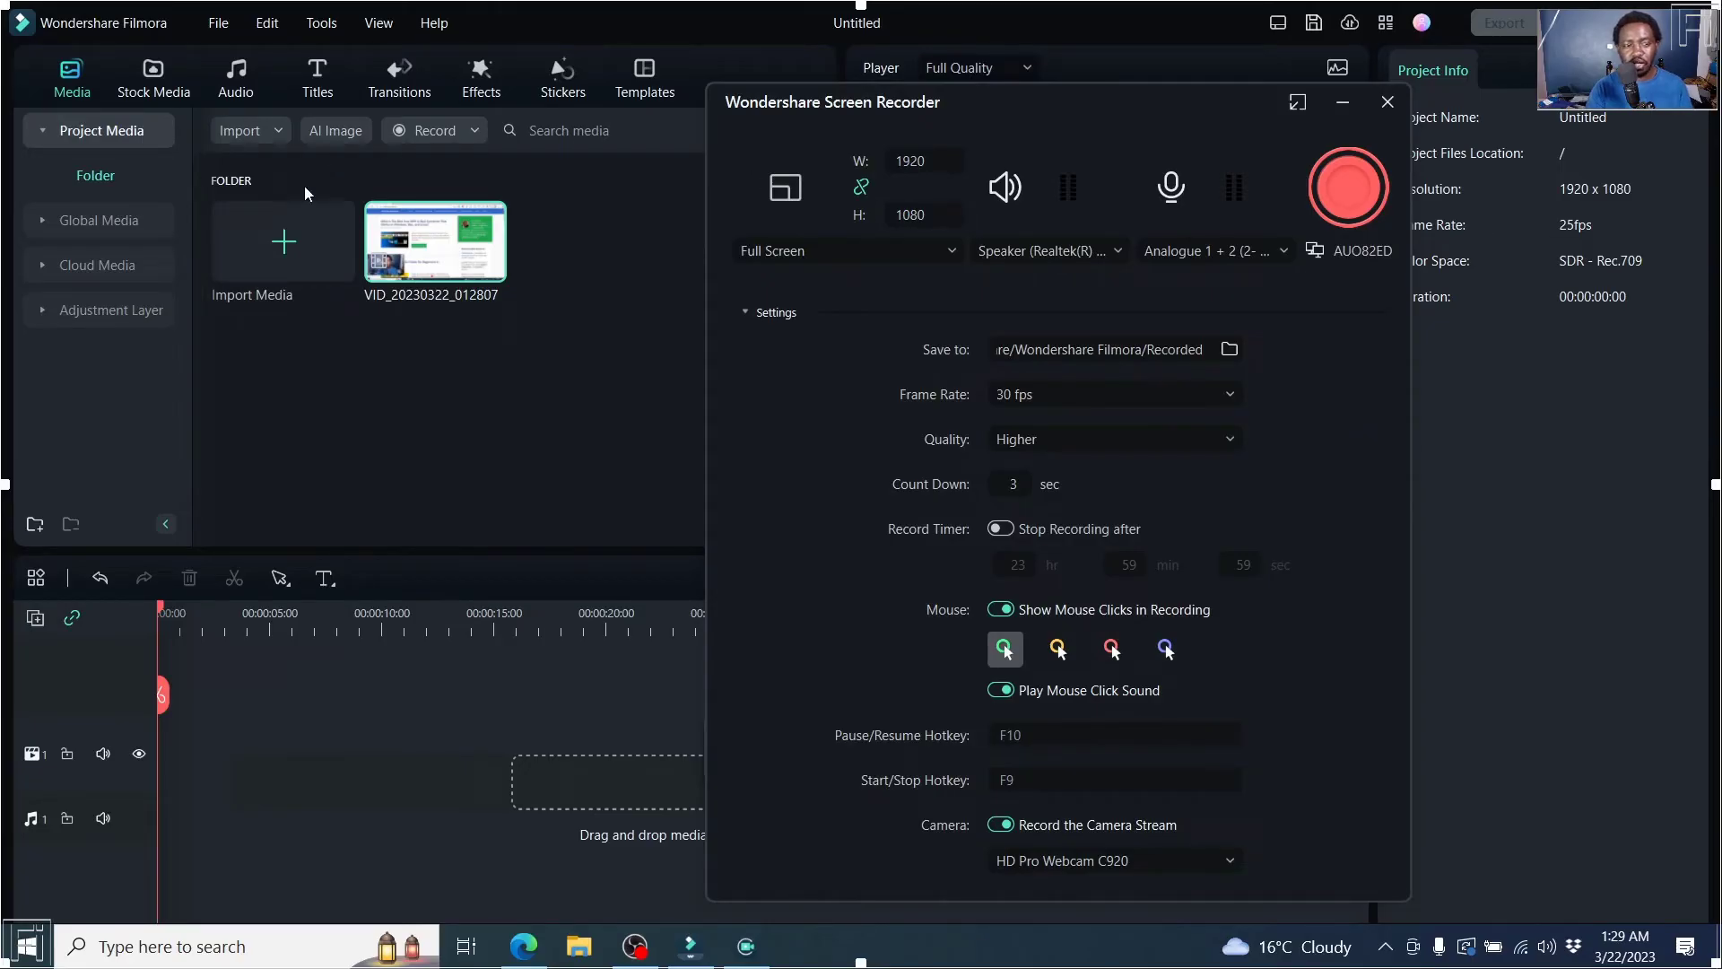
{"action": "left_click", "coordinate": [1387, 103]}
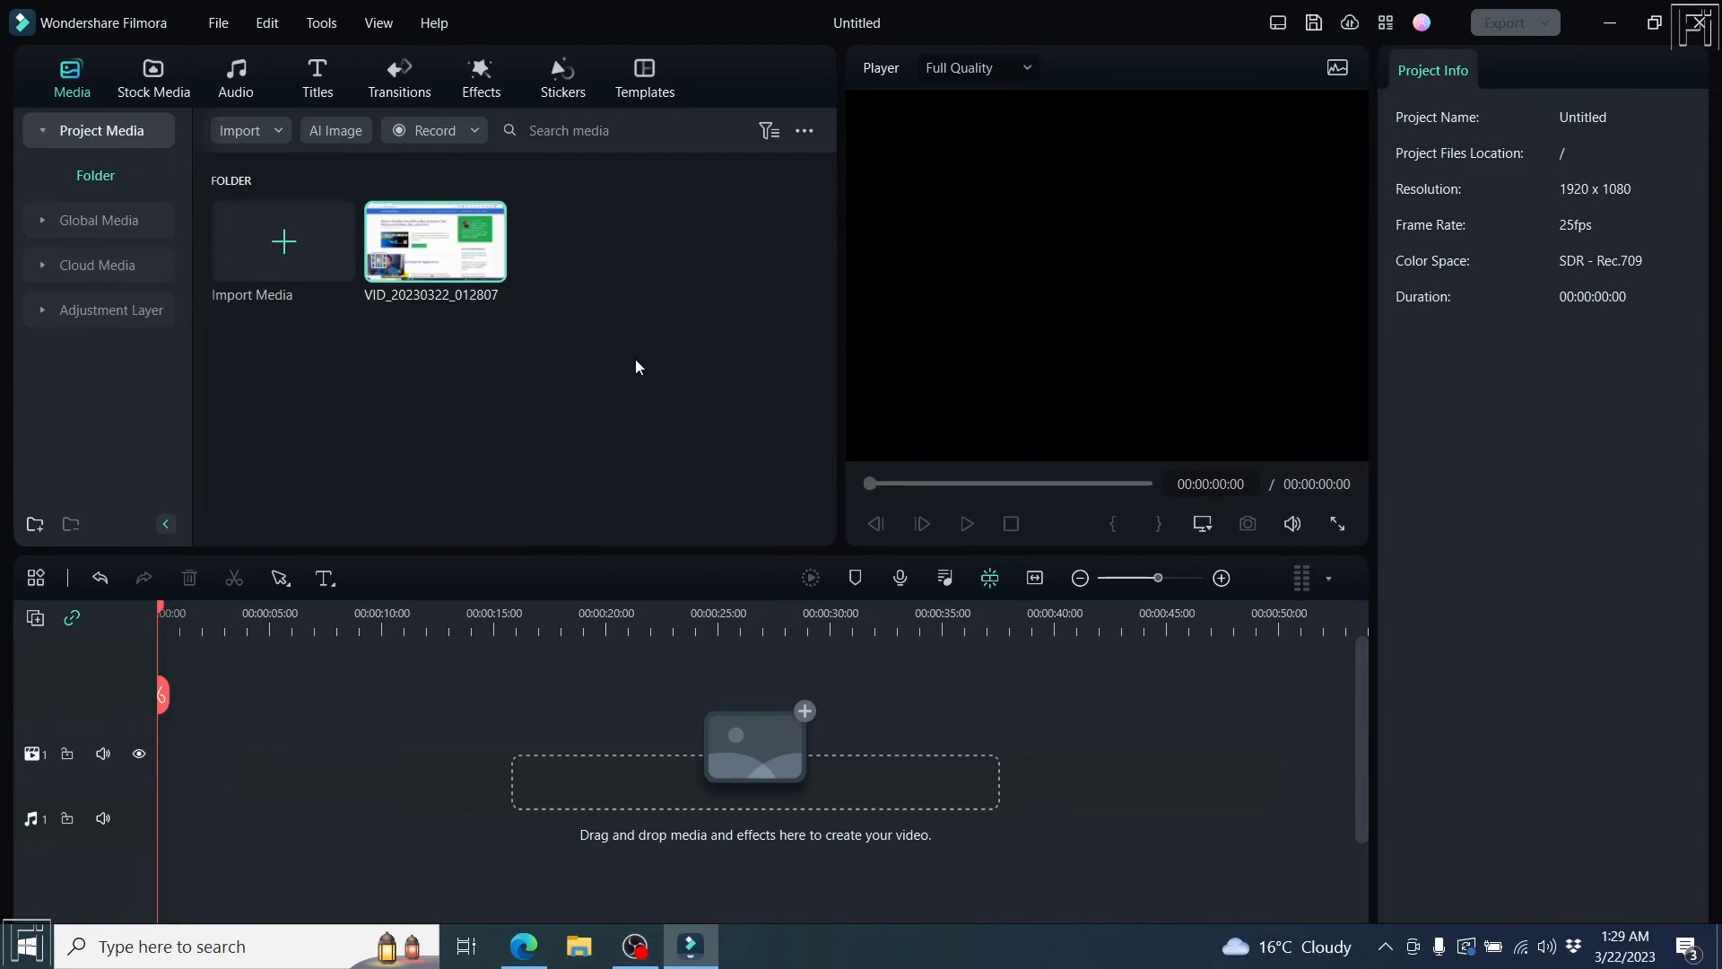
{"action": "mouse_move", "coordinate": [435, 242]}
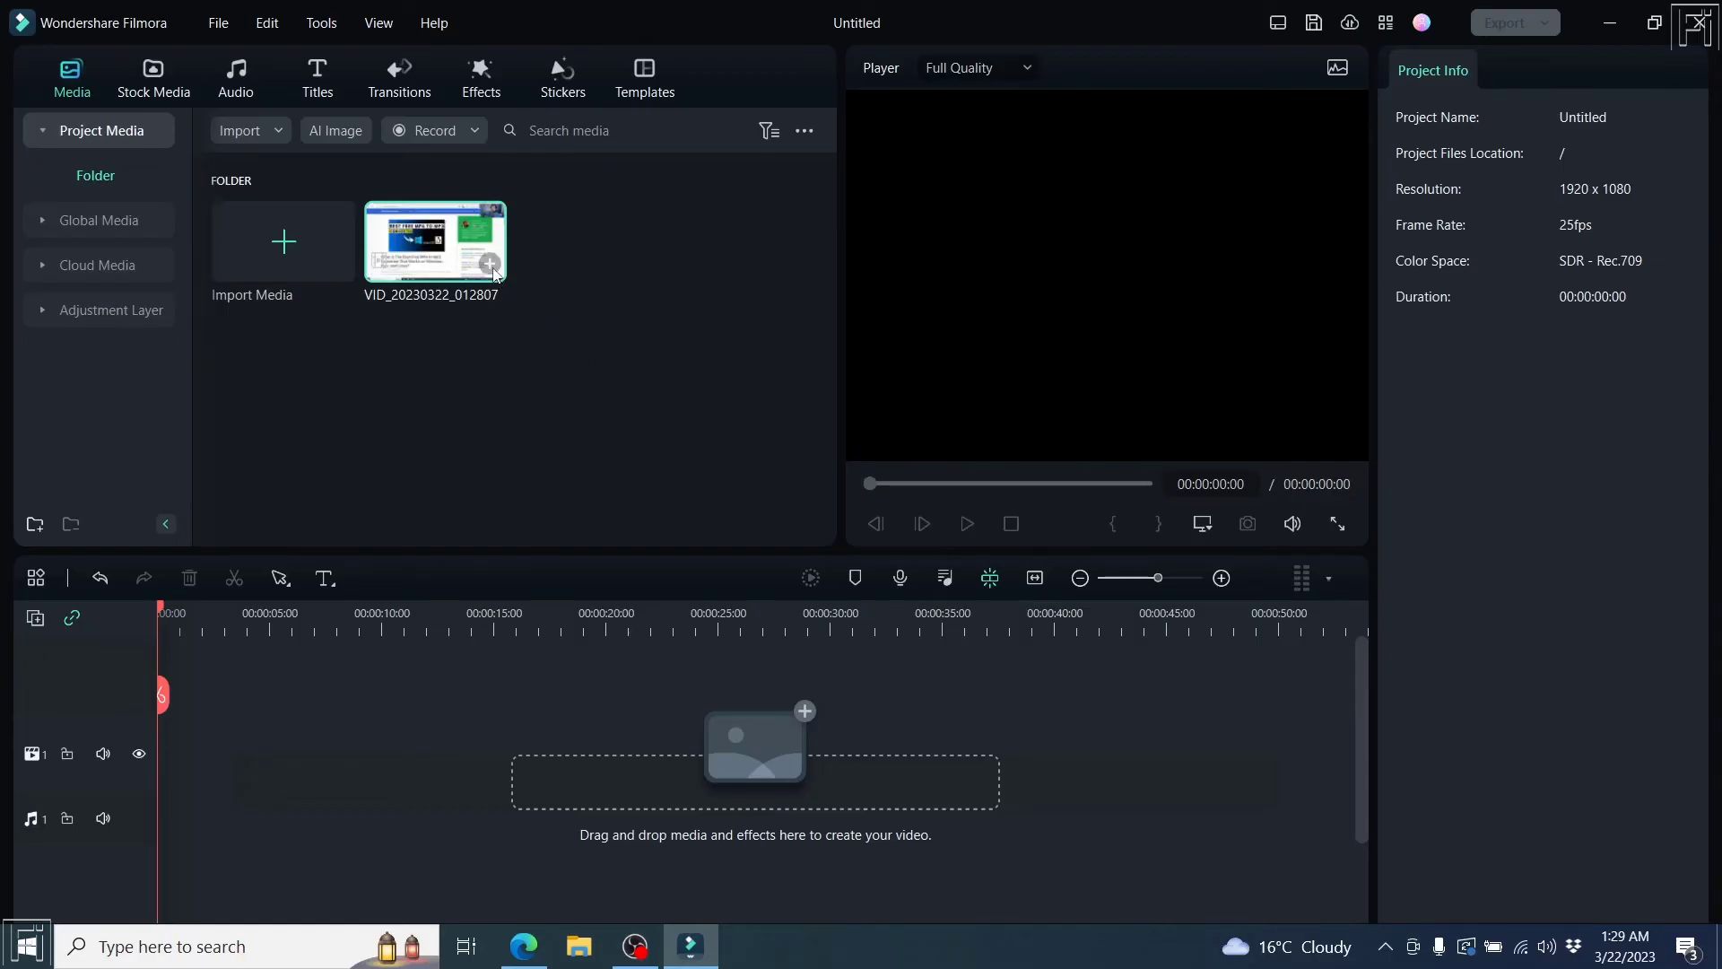
- Place clip VID_20230322_012807 on the timeline, match project to 1920x1080 50fps, boost audio to 12 dB
{"action": "left_click", "coordinate": [489, 264]}
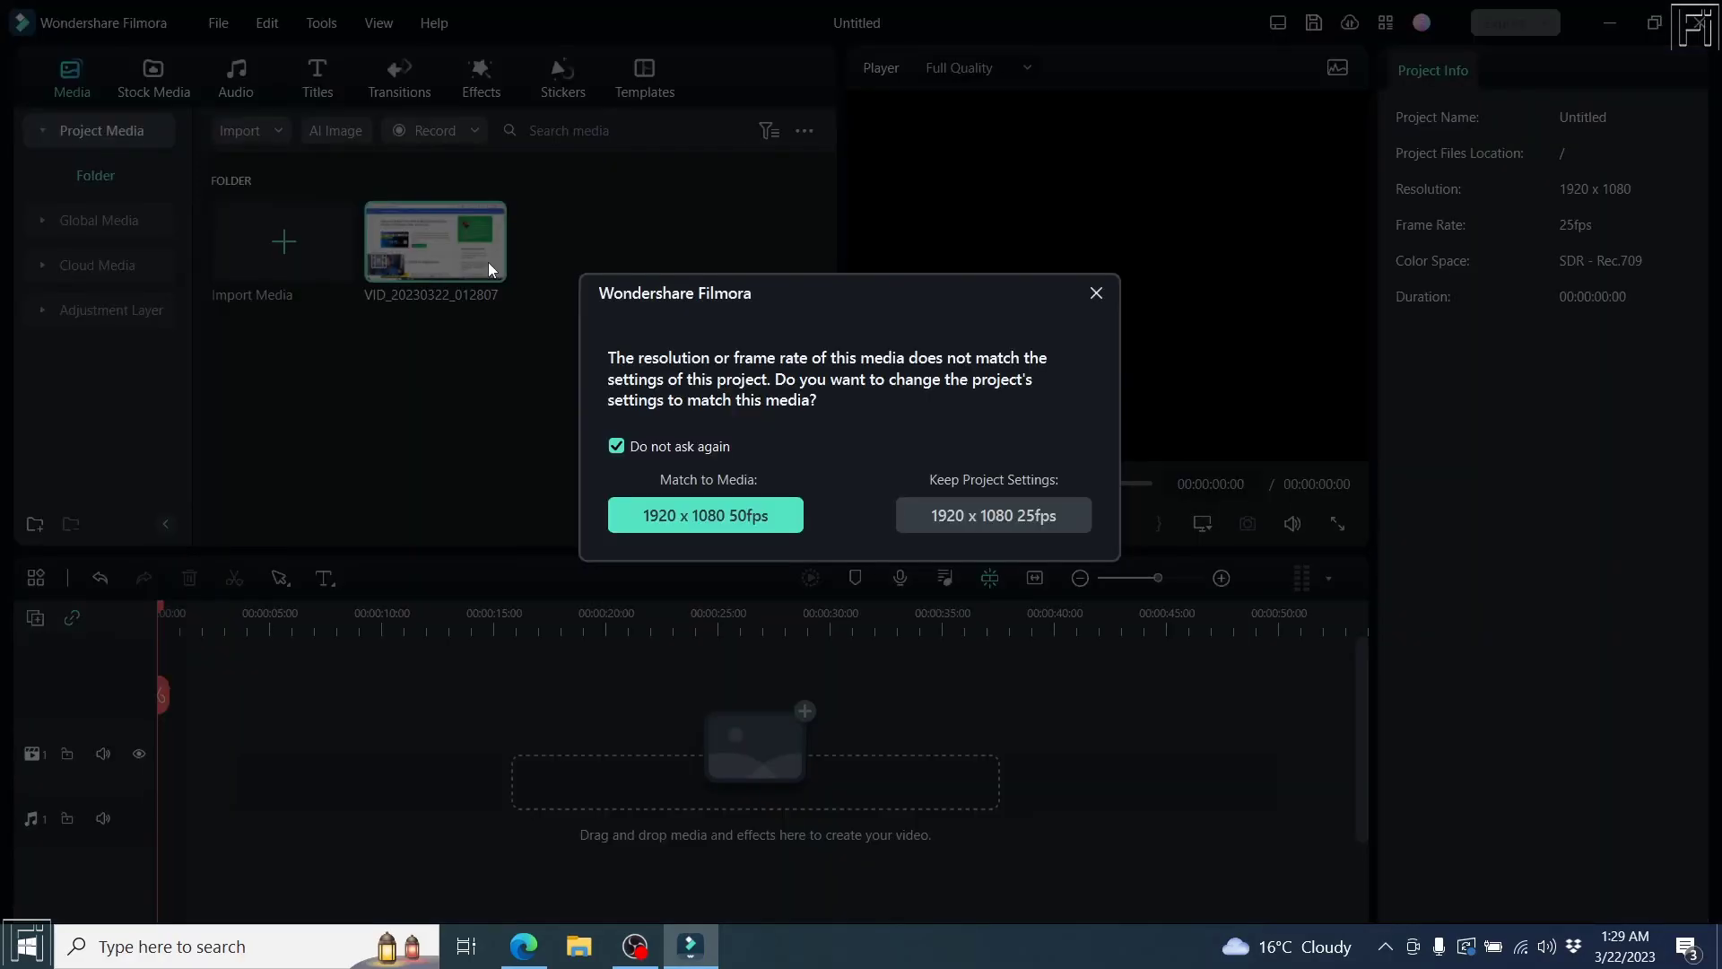
{"action": "left_click", "coordinate": [700, 518]}
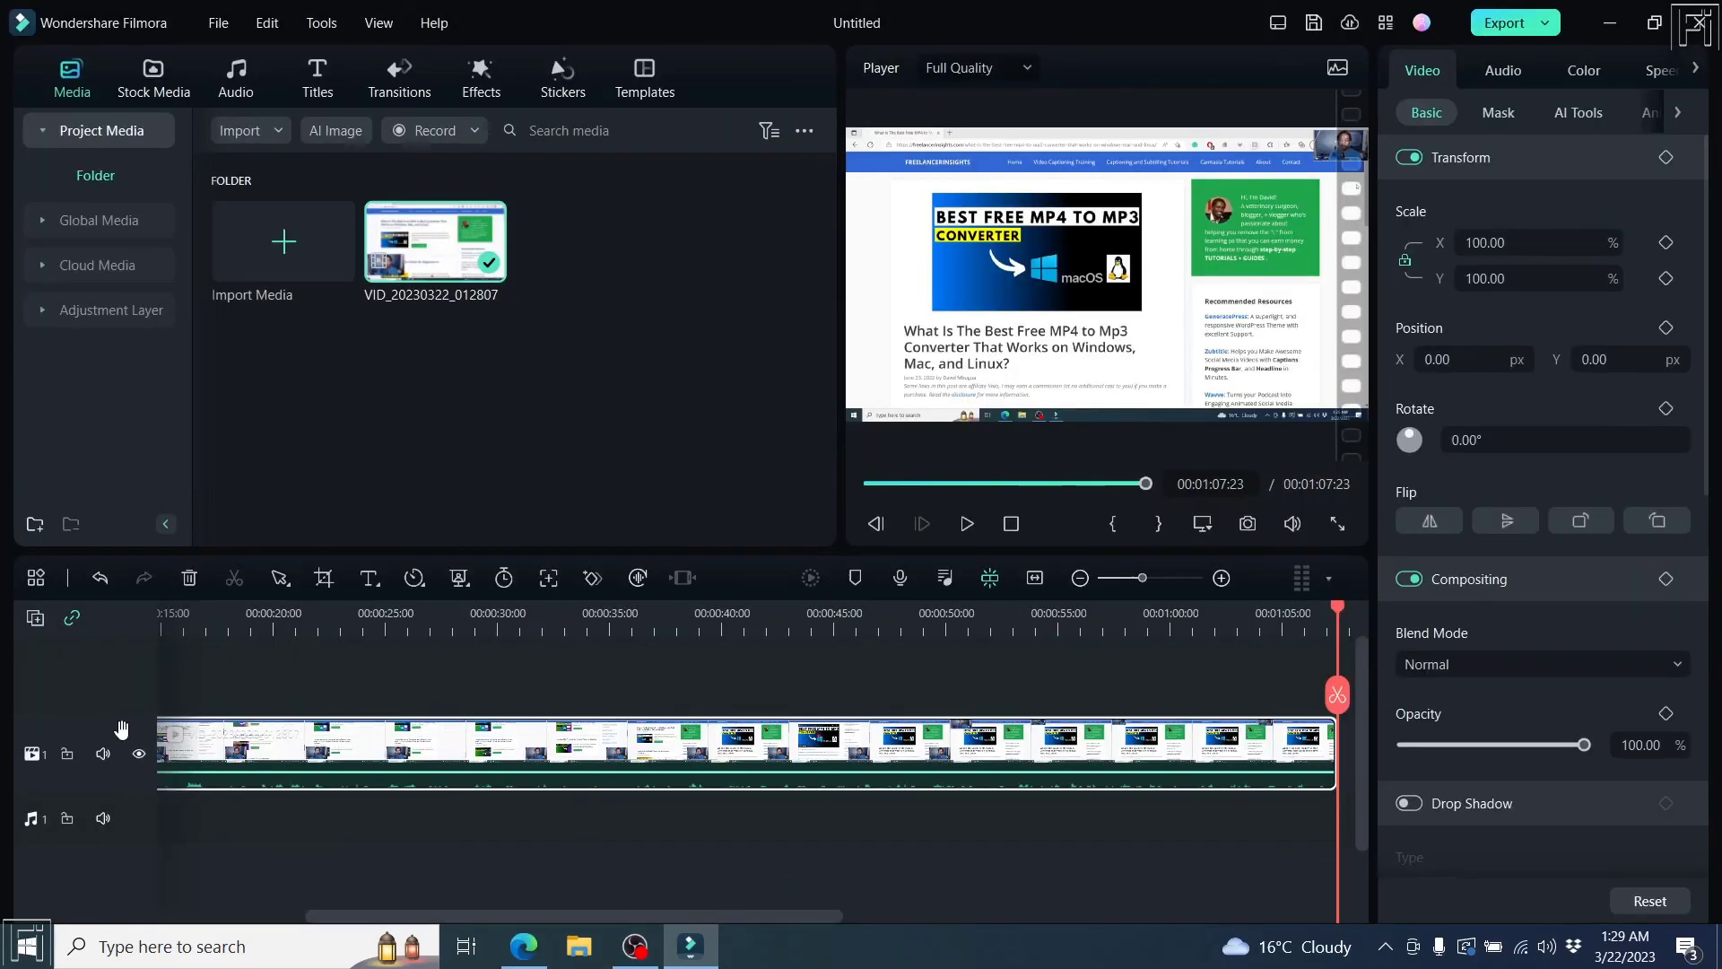
{"action": "left_click_drag", "start_coordinate": [139, 714], "coordinate": [139, 748]}
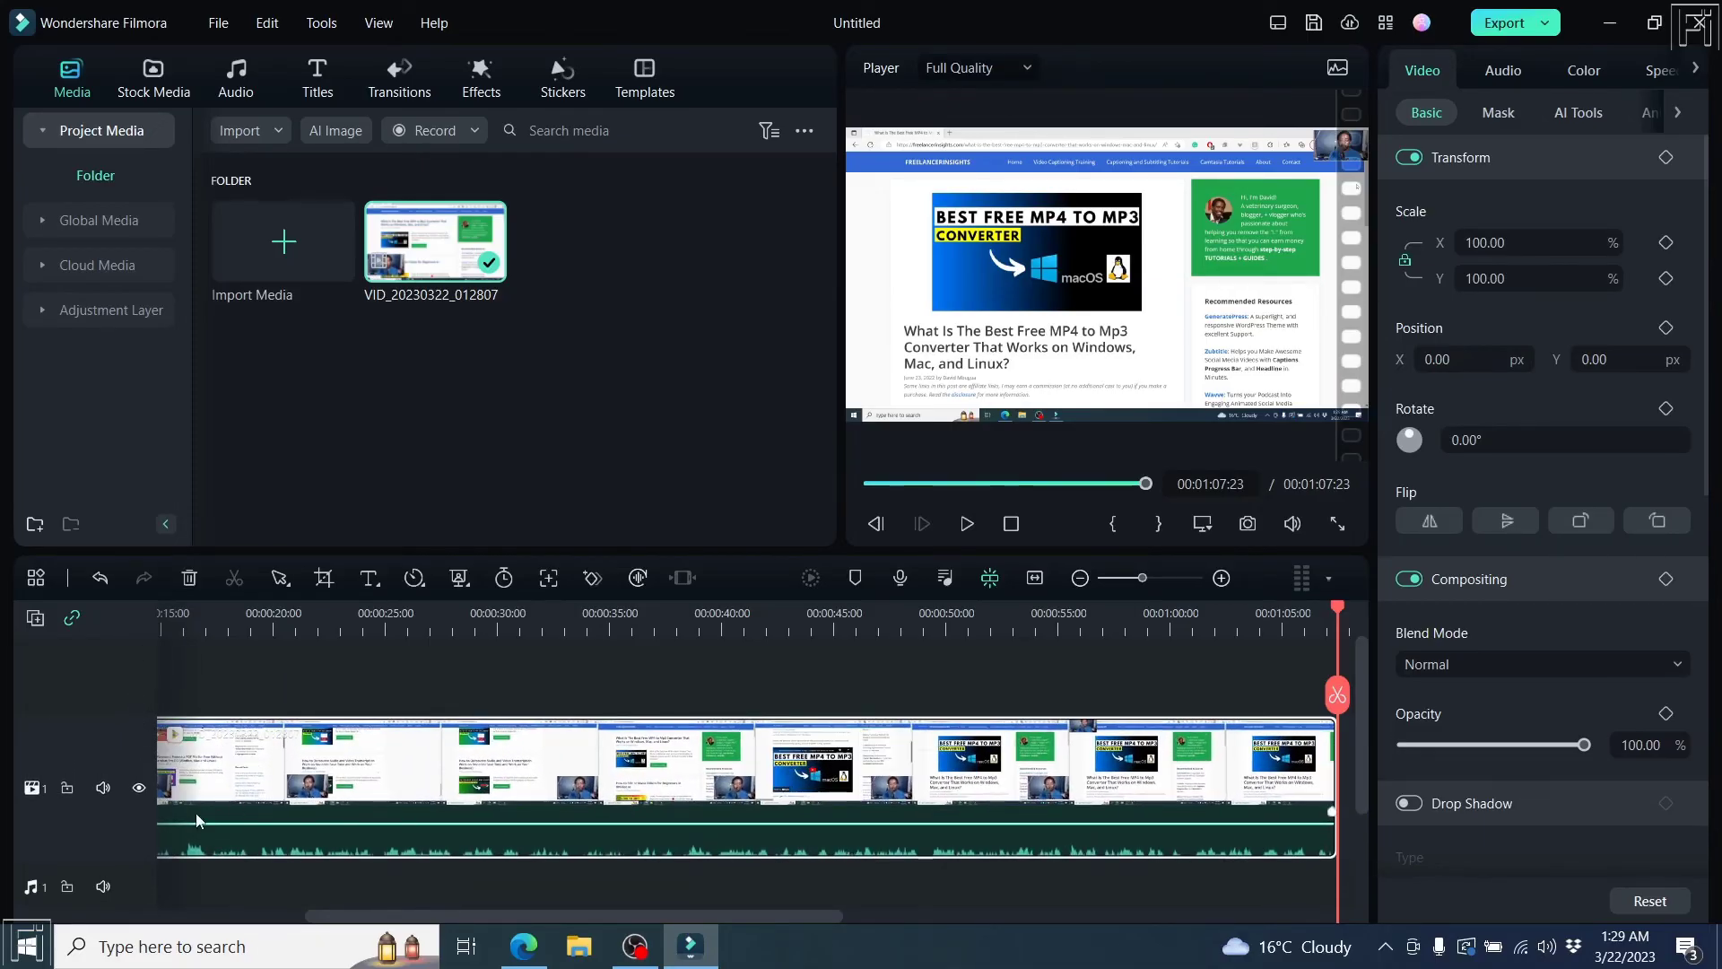
{"action": "mouse_move", "coordinate": [215, 821]}
{"action": "left_click_drag", "start_coordinate": [223, 823], "coordinate": [223, 810]}
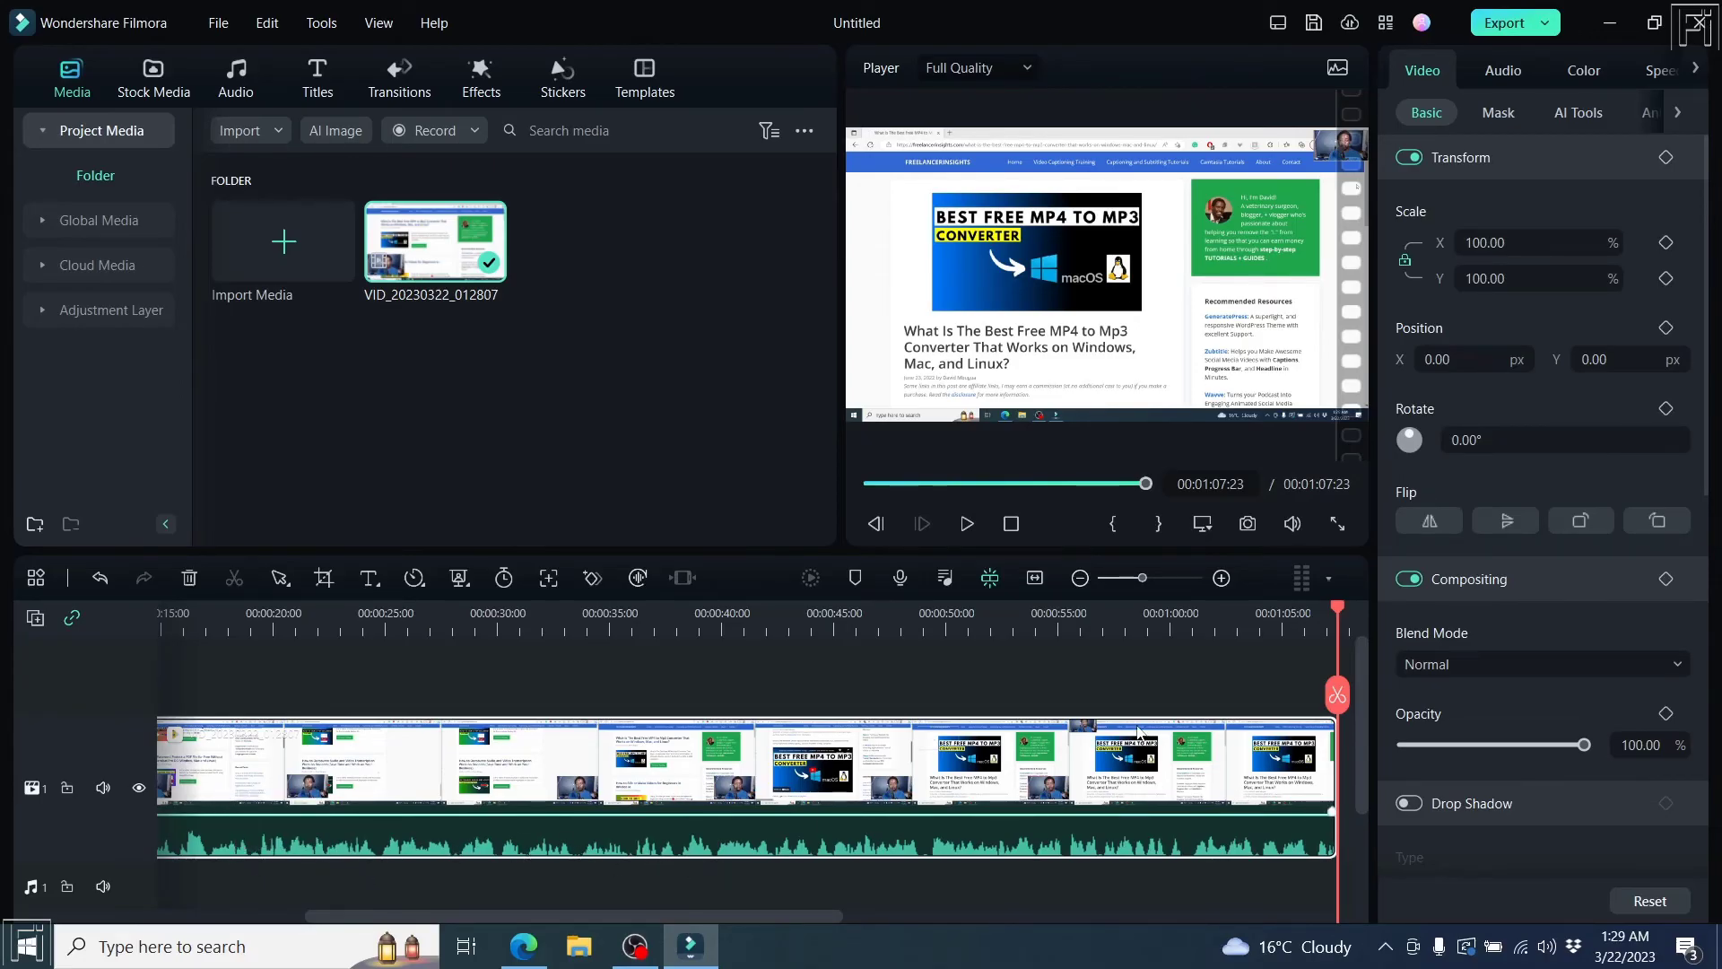
- Fit the whole recorded clip in the timeline and play it briefly from the start
{"action": "key", "text": "Home"}
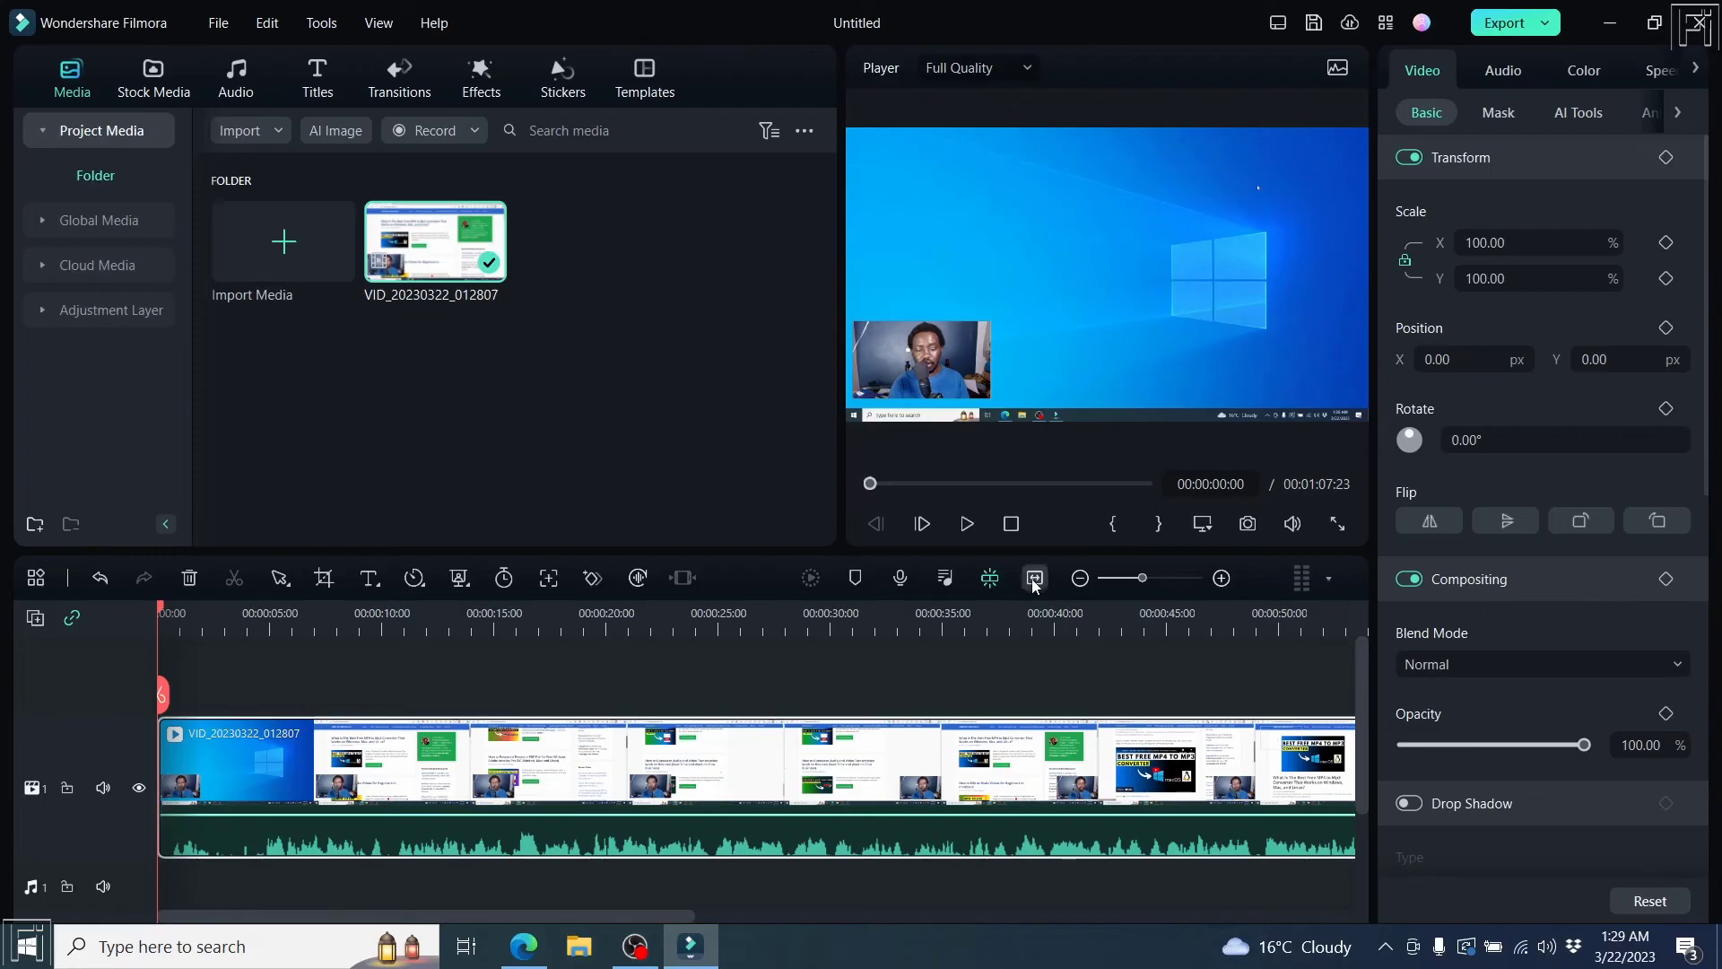
{"action": "left_click", "coordinate": [1034, 582]}
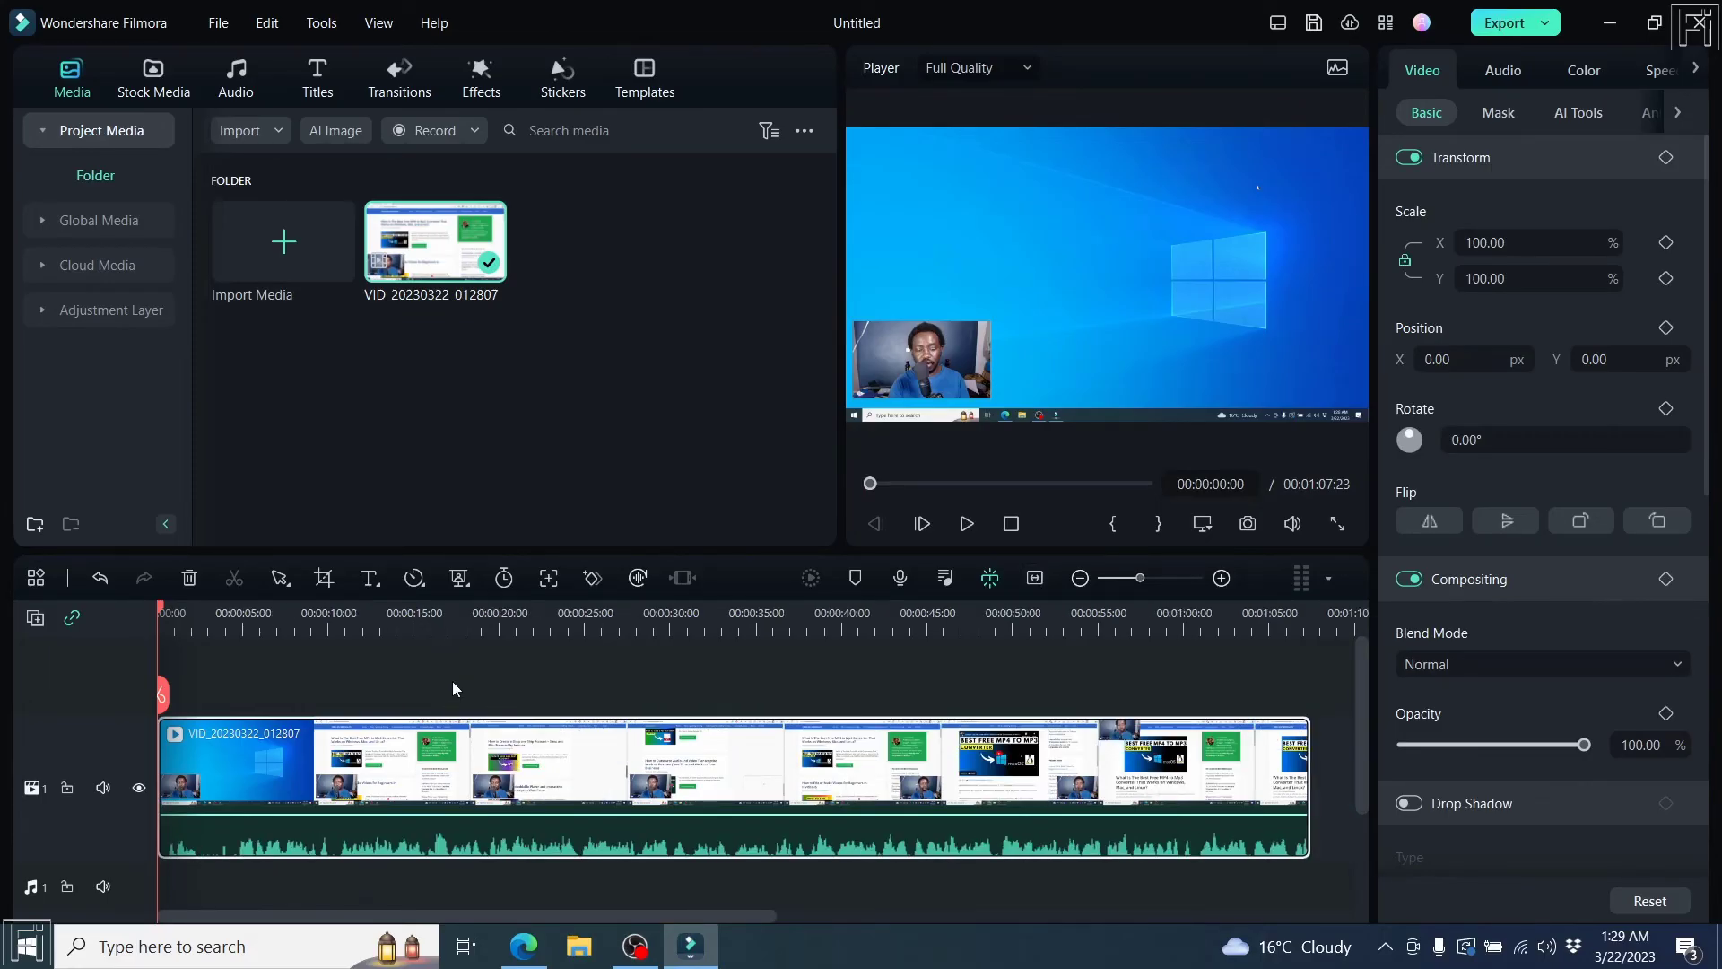
{"action": "key", "text": "space"}
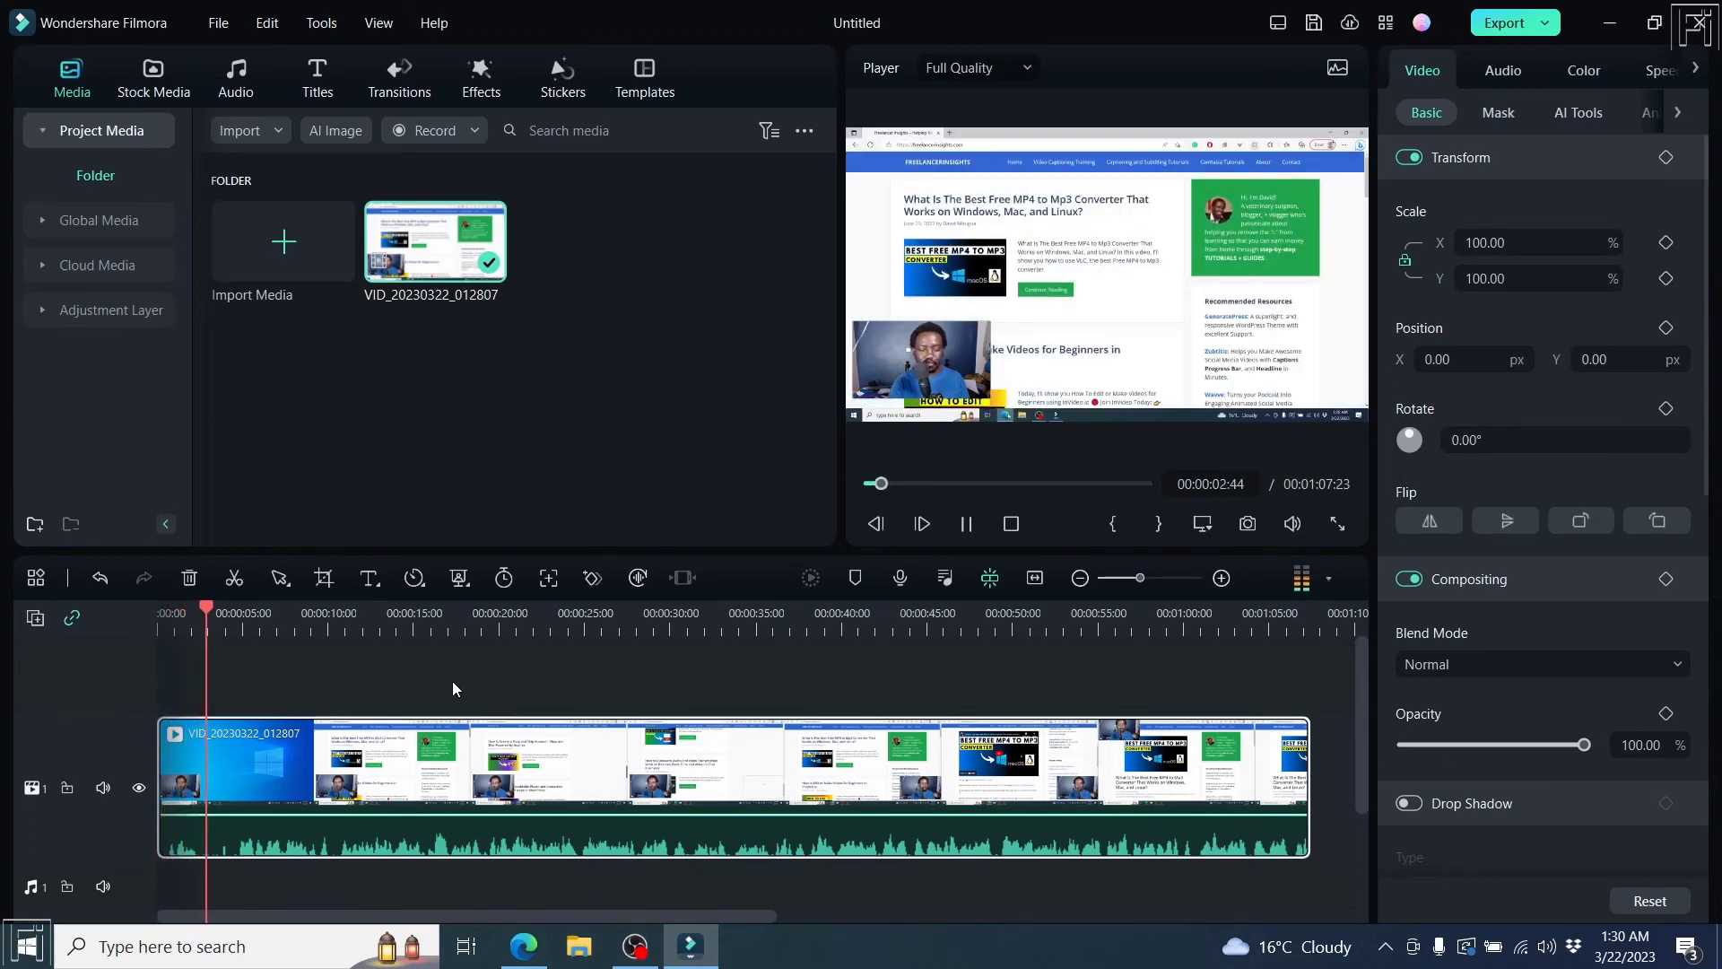
{"action": "key", "text": "space"}
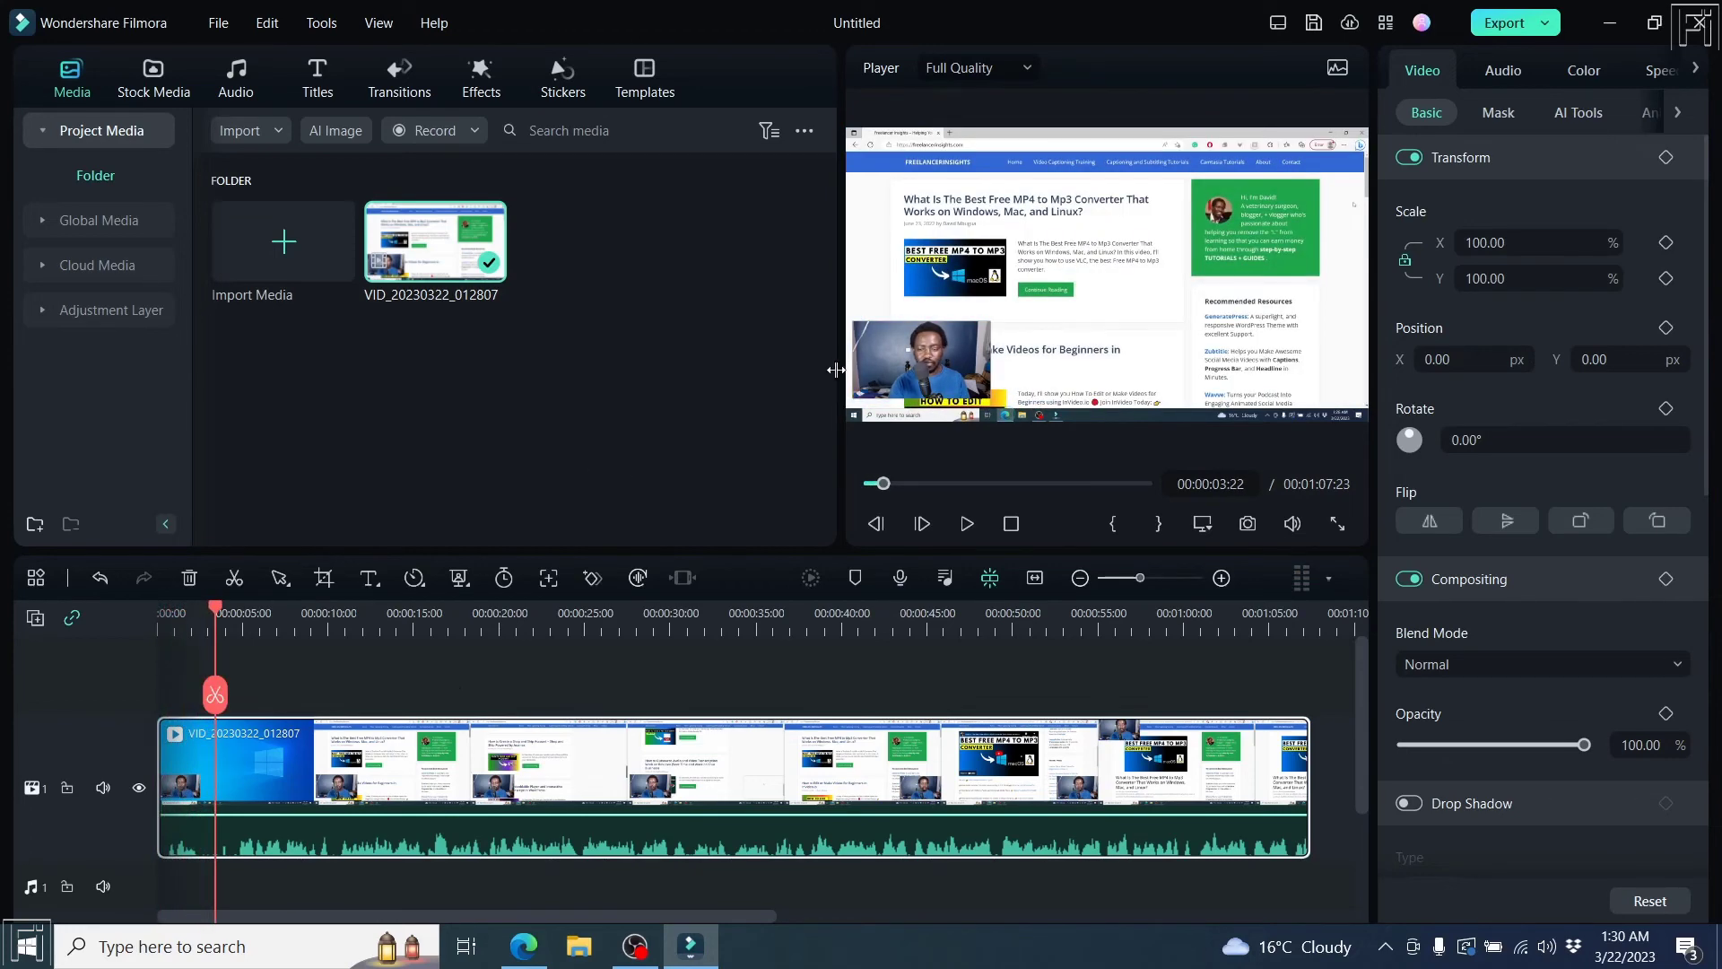
- Enlarge the preview player by moving the panel dividers, then play and pause the clip again
{"action": "left_click_drag", "start_coordinate": [843, 355], "coordinate": [617, 369]}
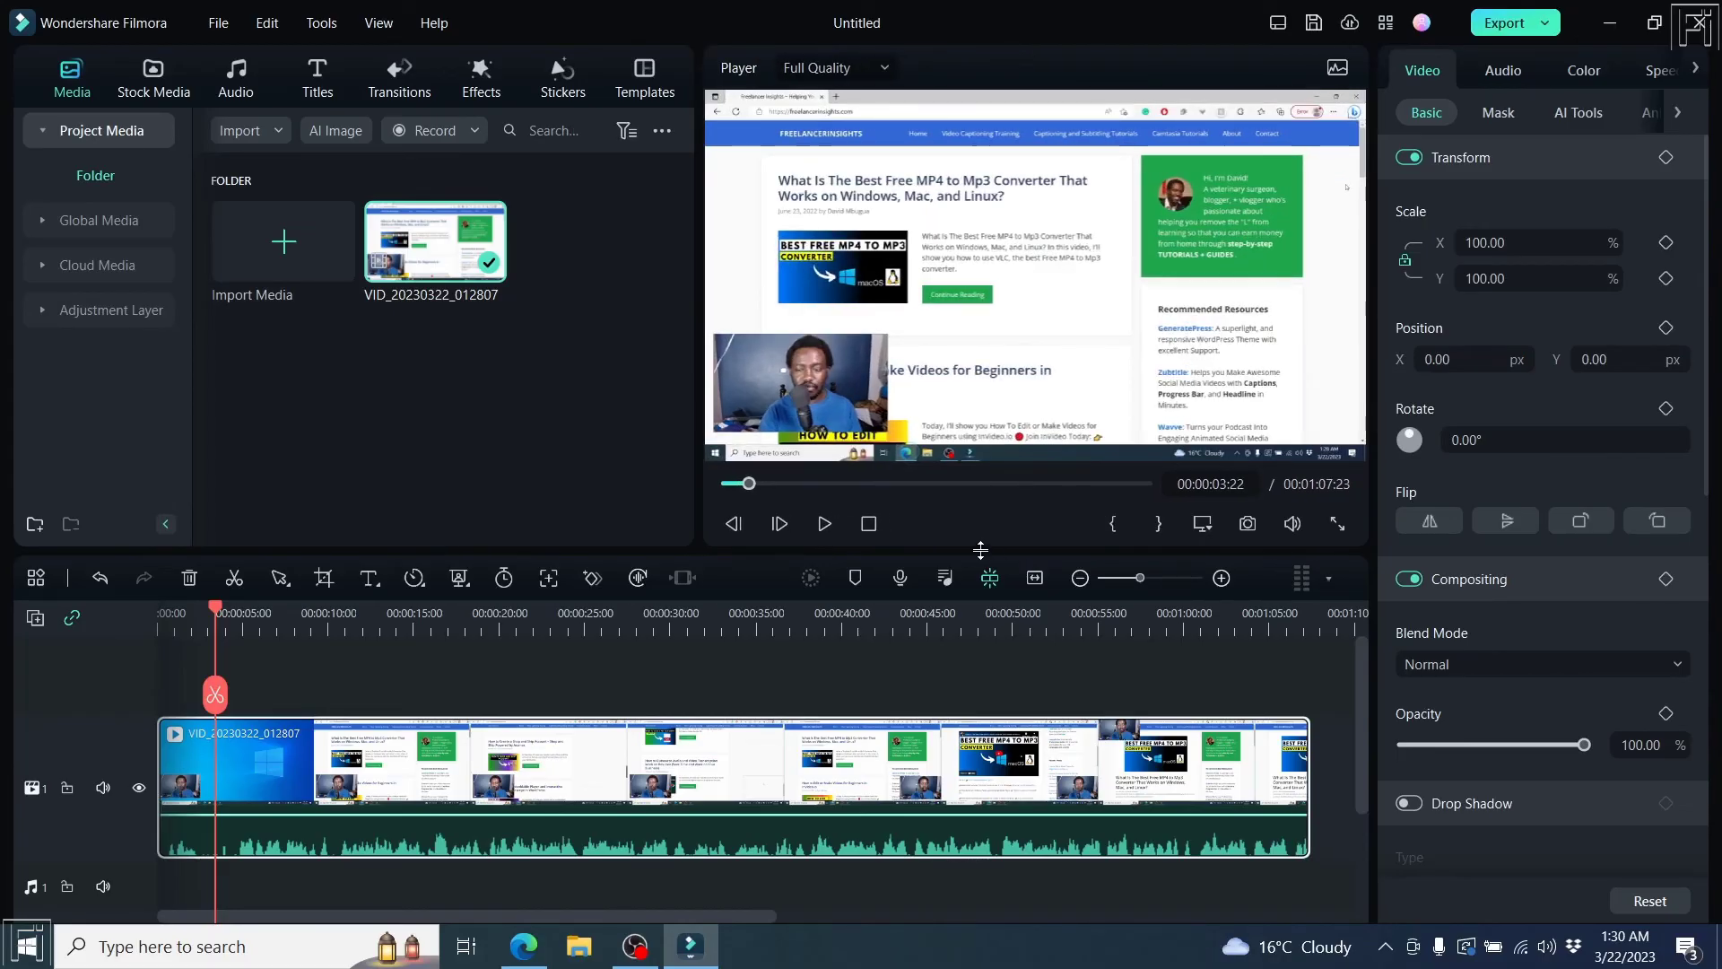
{"action": "left_click_drag", "start_coordinate": [980, 551], "coordinate": [981, 629]}
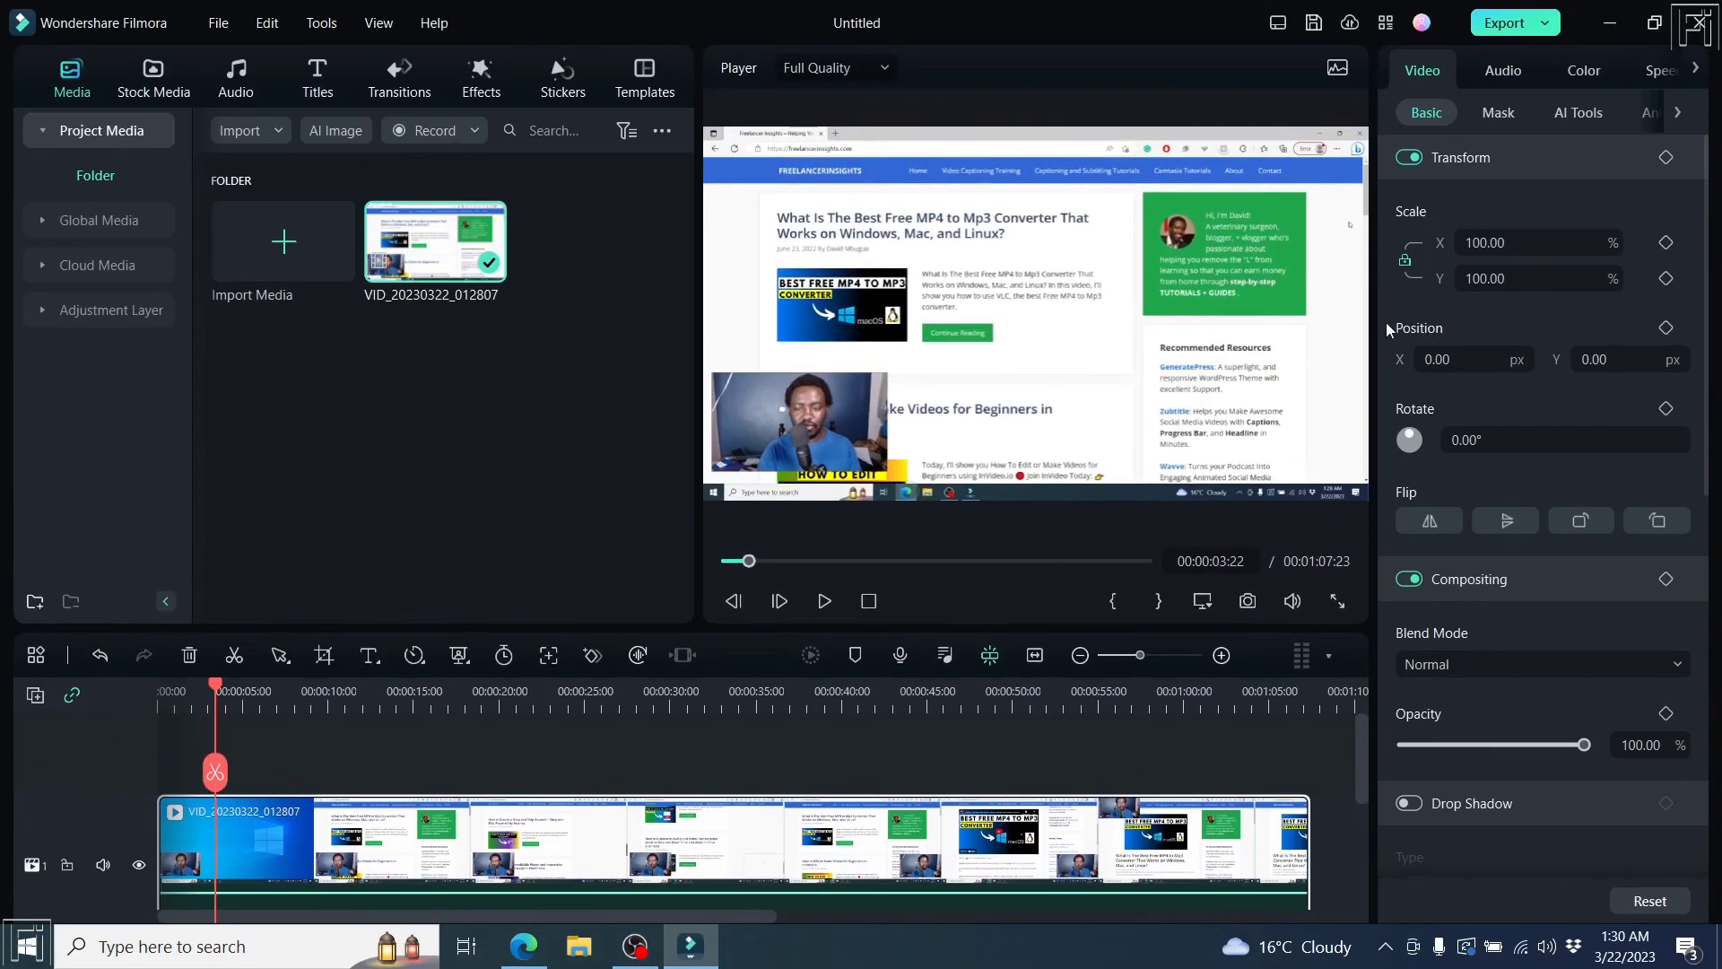
{"action": "left_click_drag", "start_coordinate": [1376, 210], "coordinate": [1474, 228]}
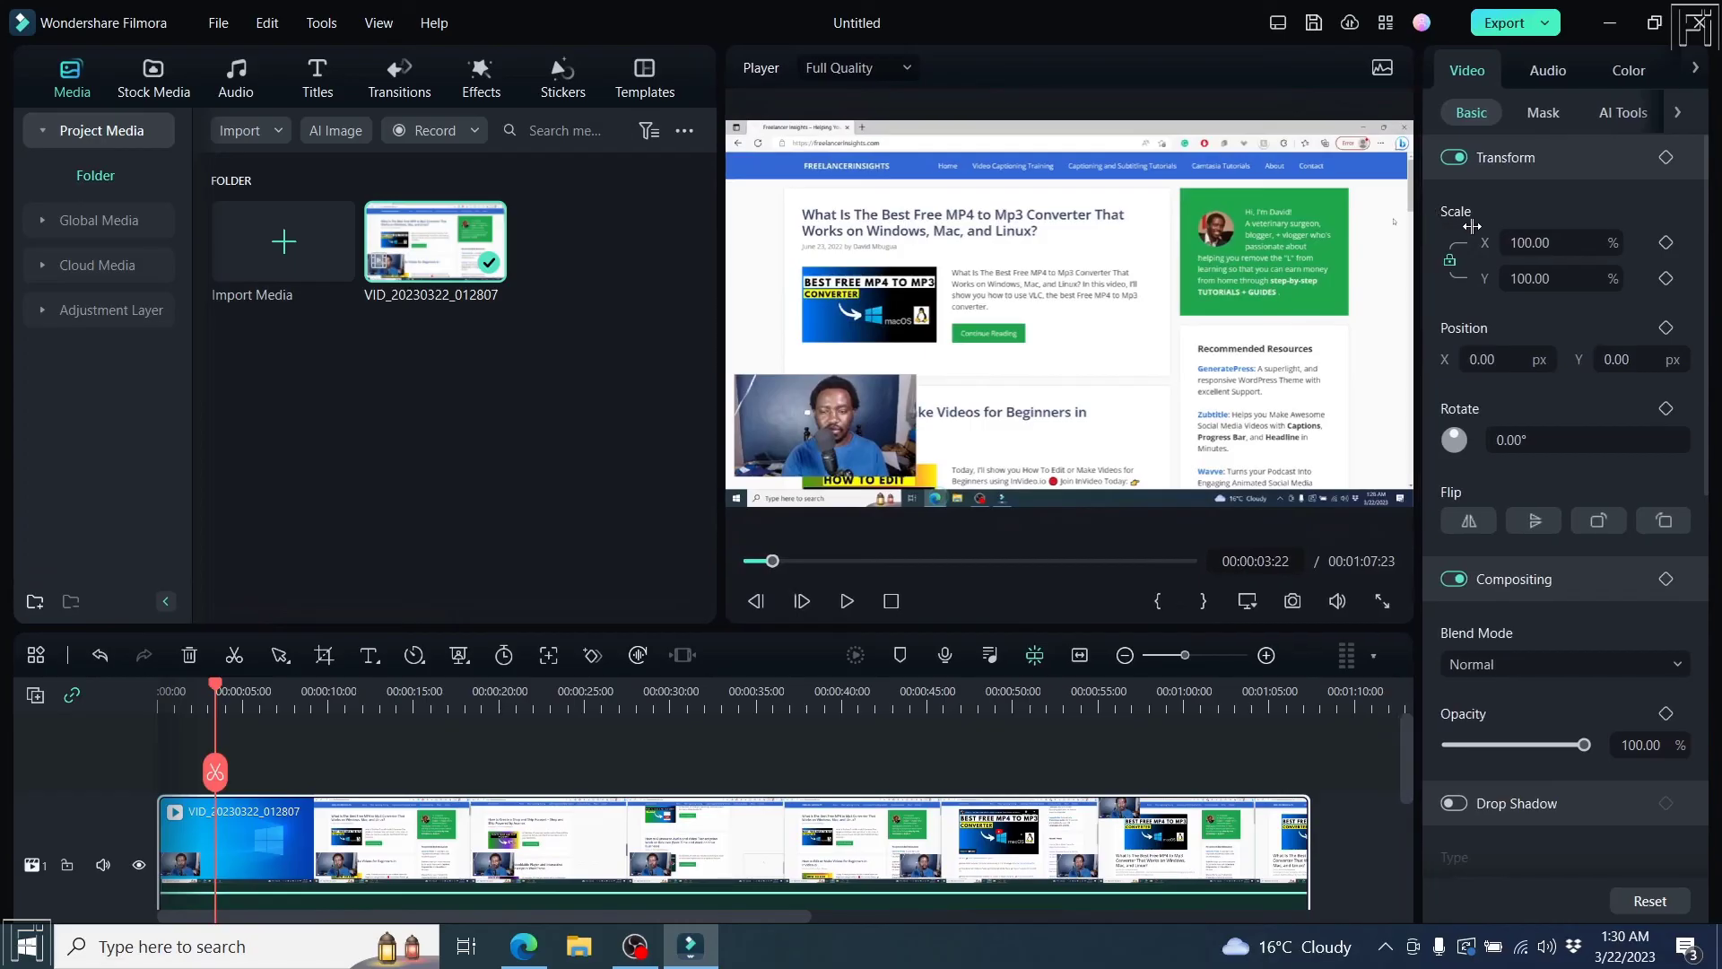
{"action": "key", "text": "space"}
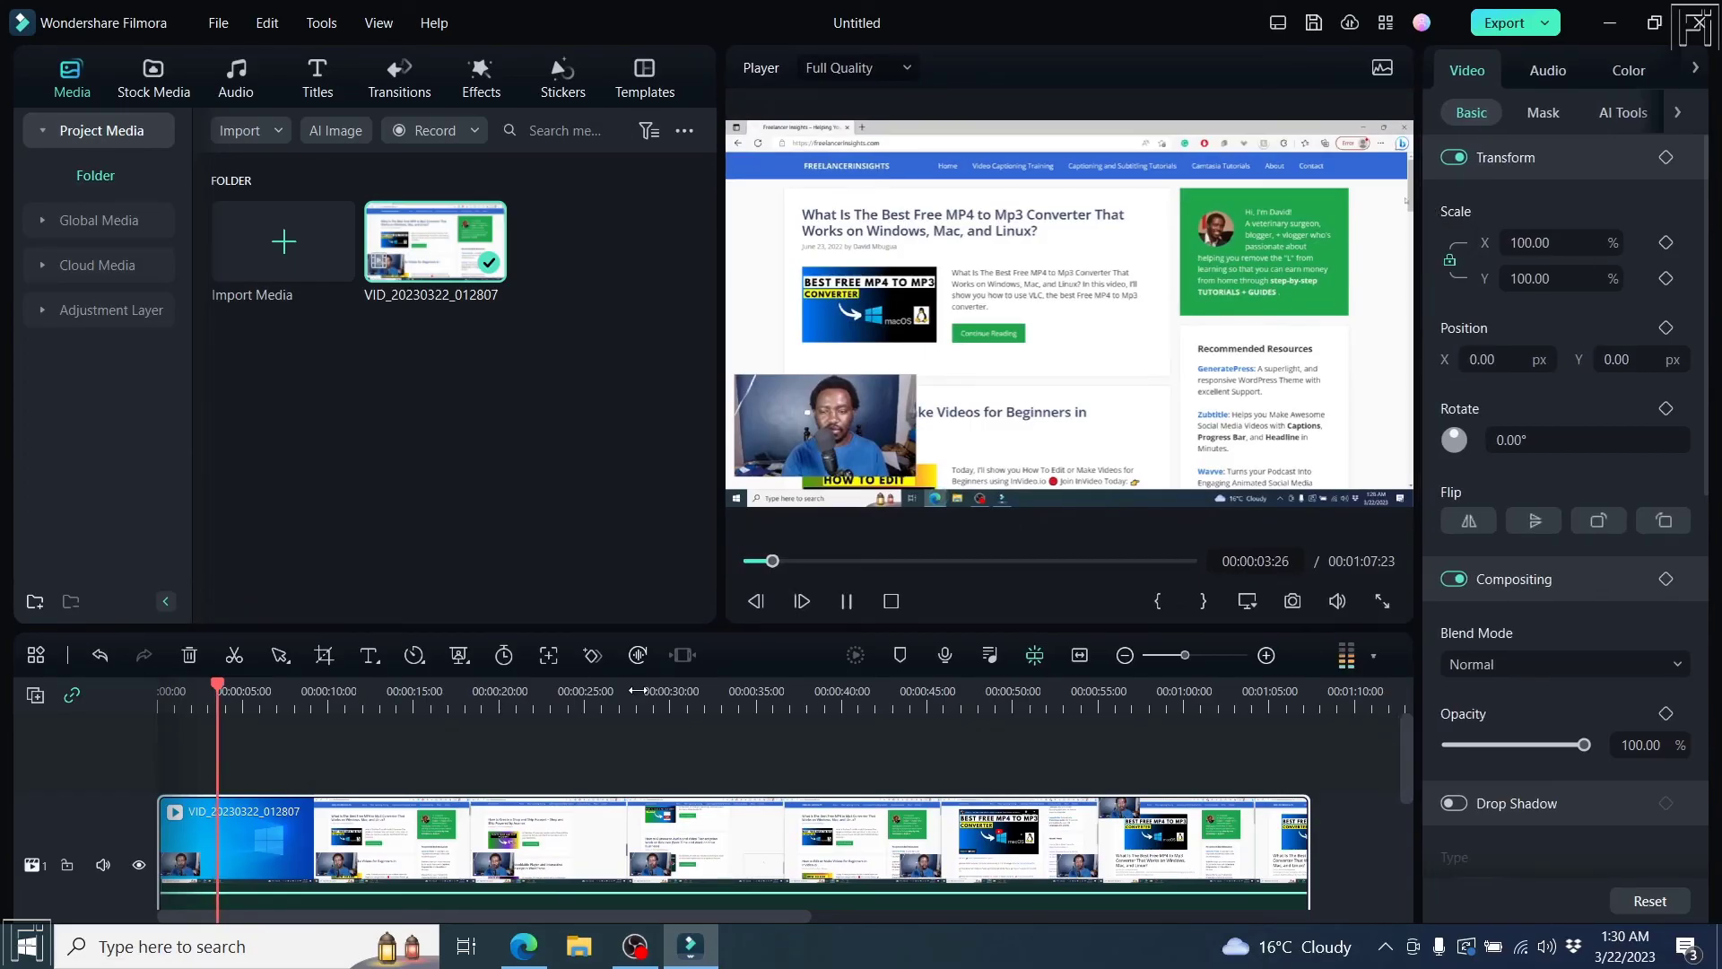
{"action": "left_click_drag", "start_coordinate": [1406, 749], "coordinate": [1407, 782]}
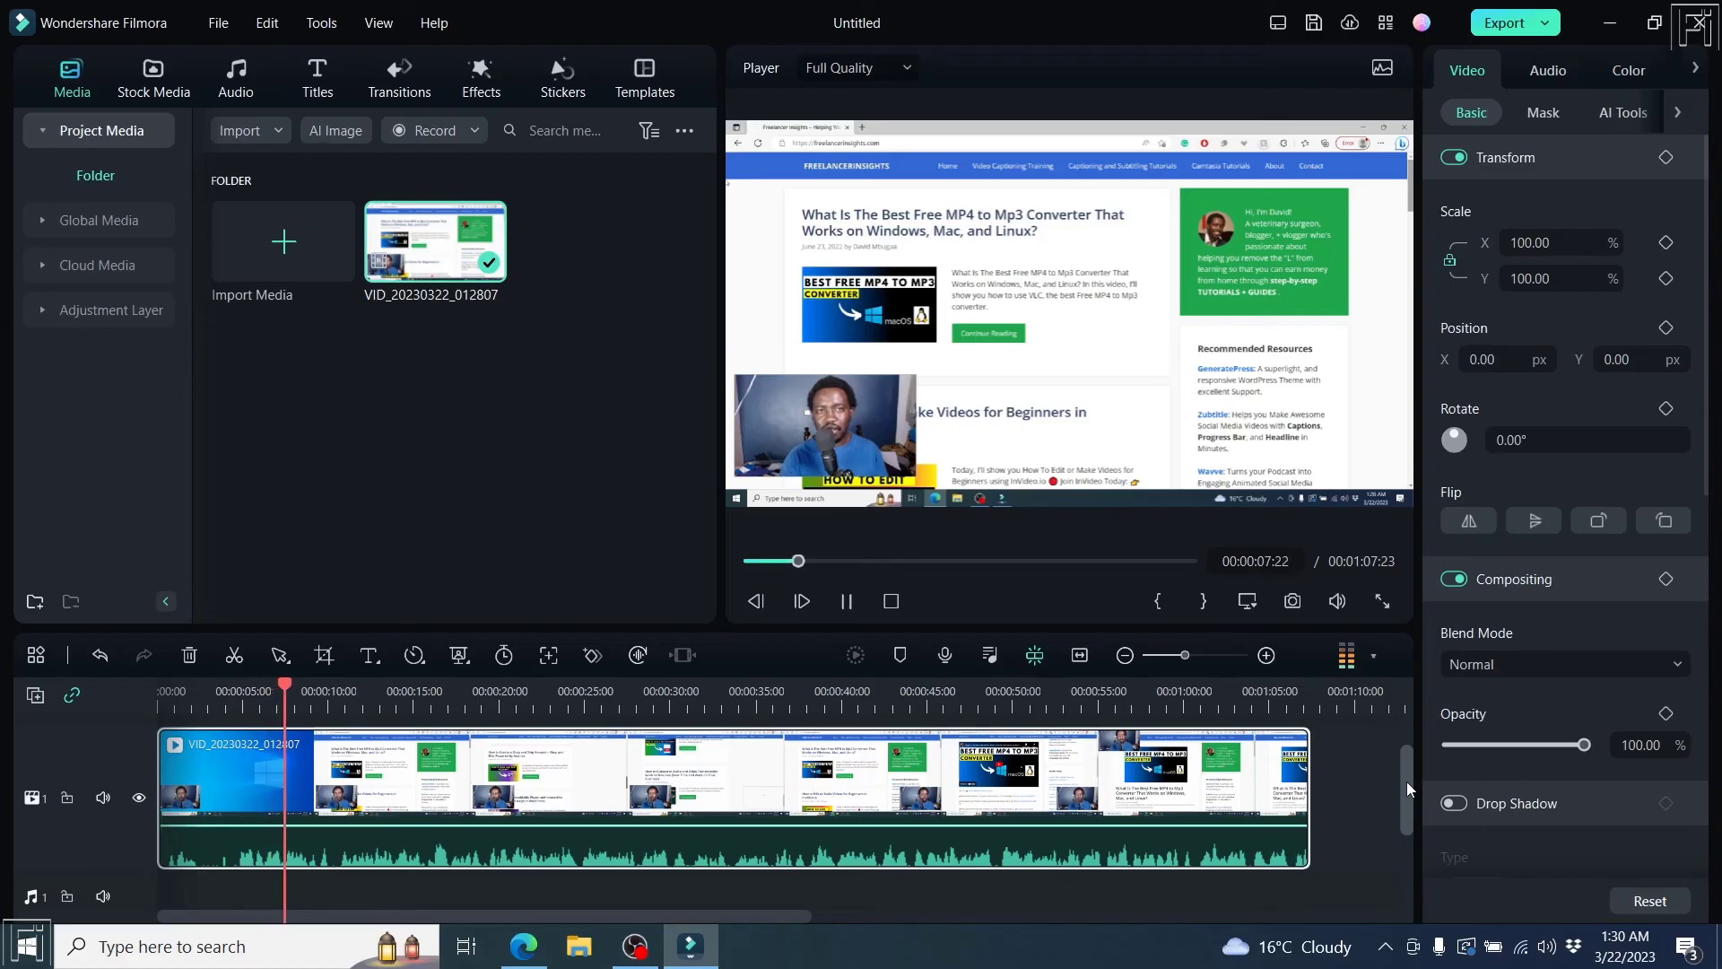
{"action": "key", "text": "space"}
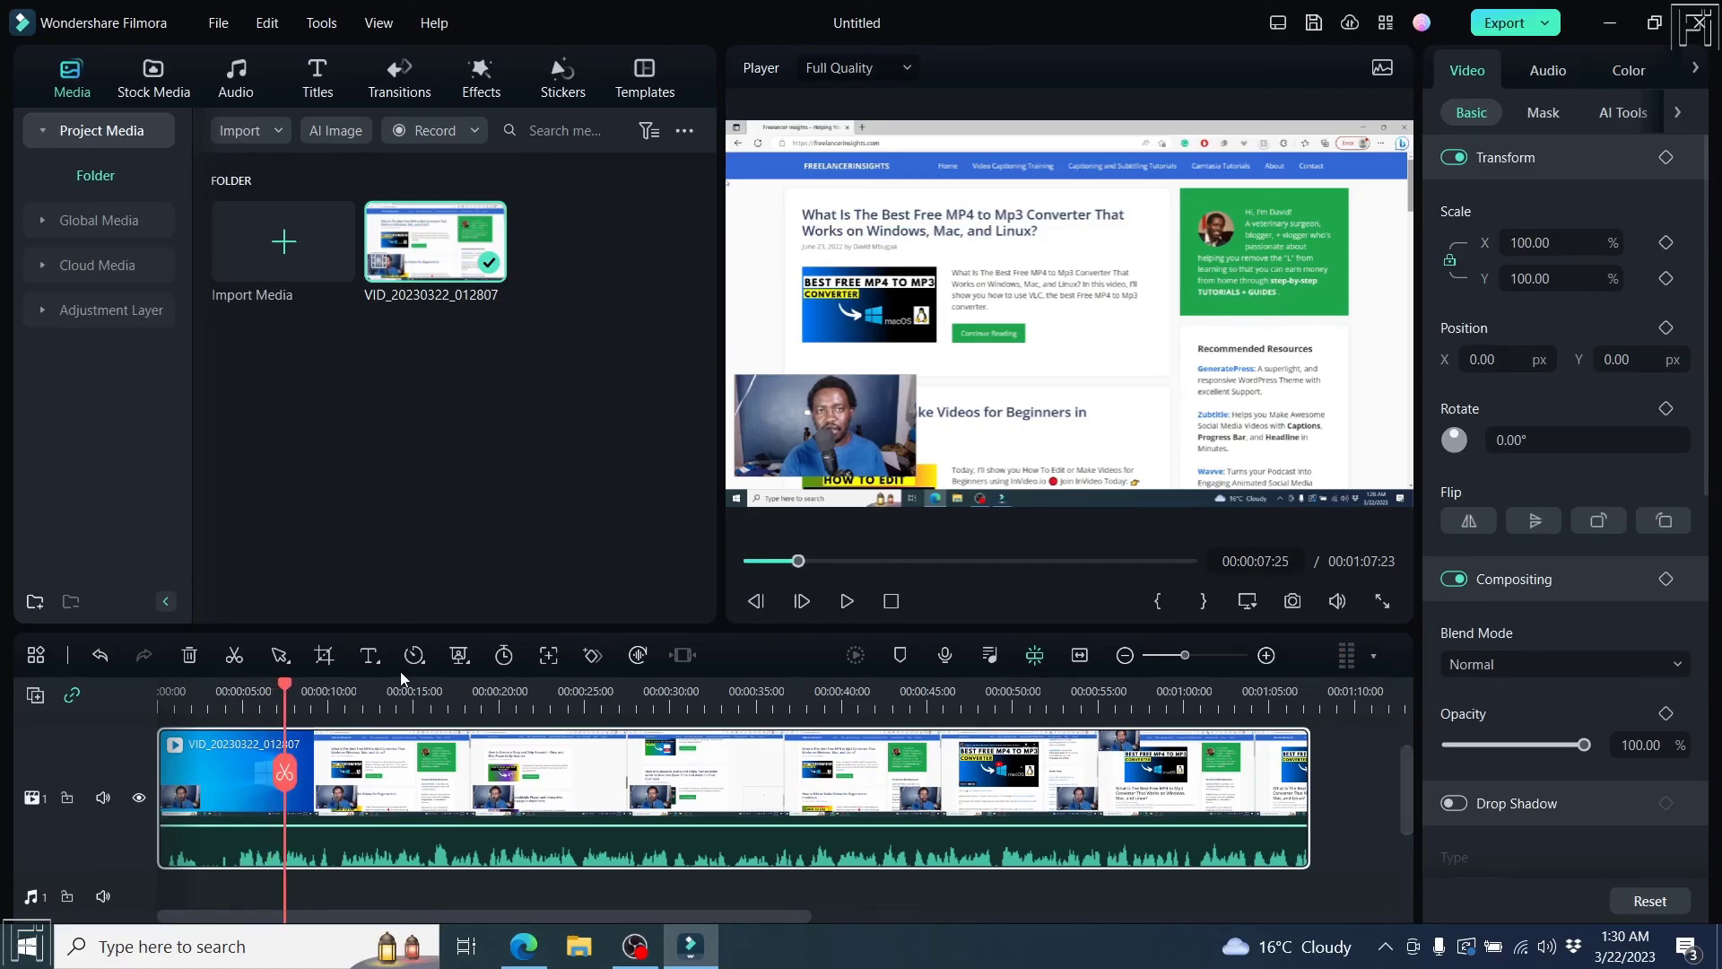
- Scrub through the 1:07 clip for review, ending paused near 0:54 on the webcam overlay
{"action": "left_click_drag", "start_coordinate": [282, 690], "coordinate": [1386, 700]}
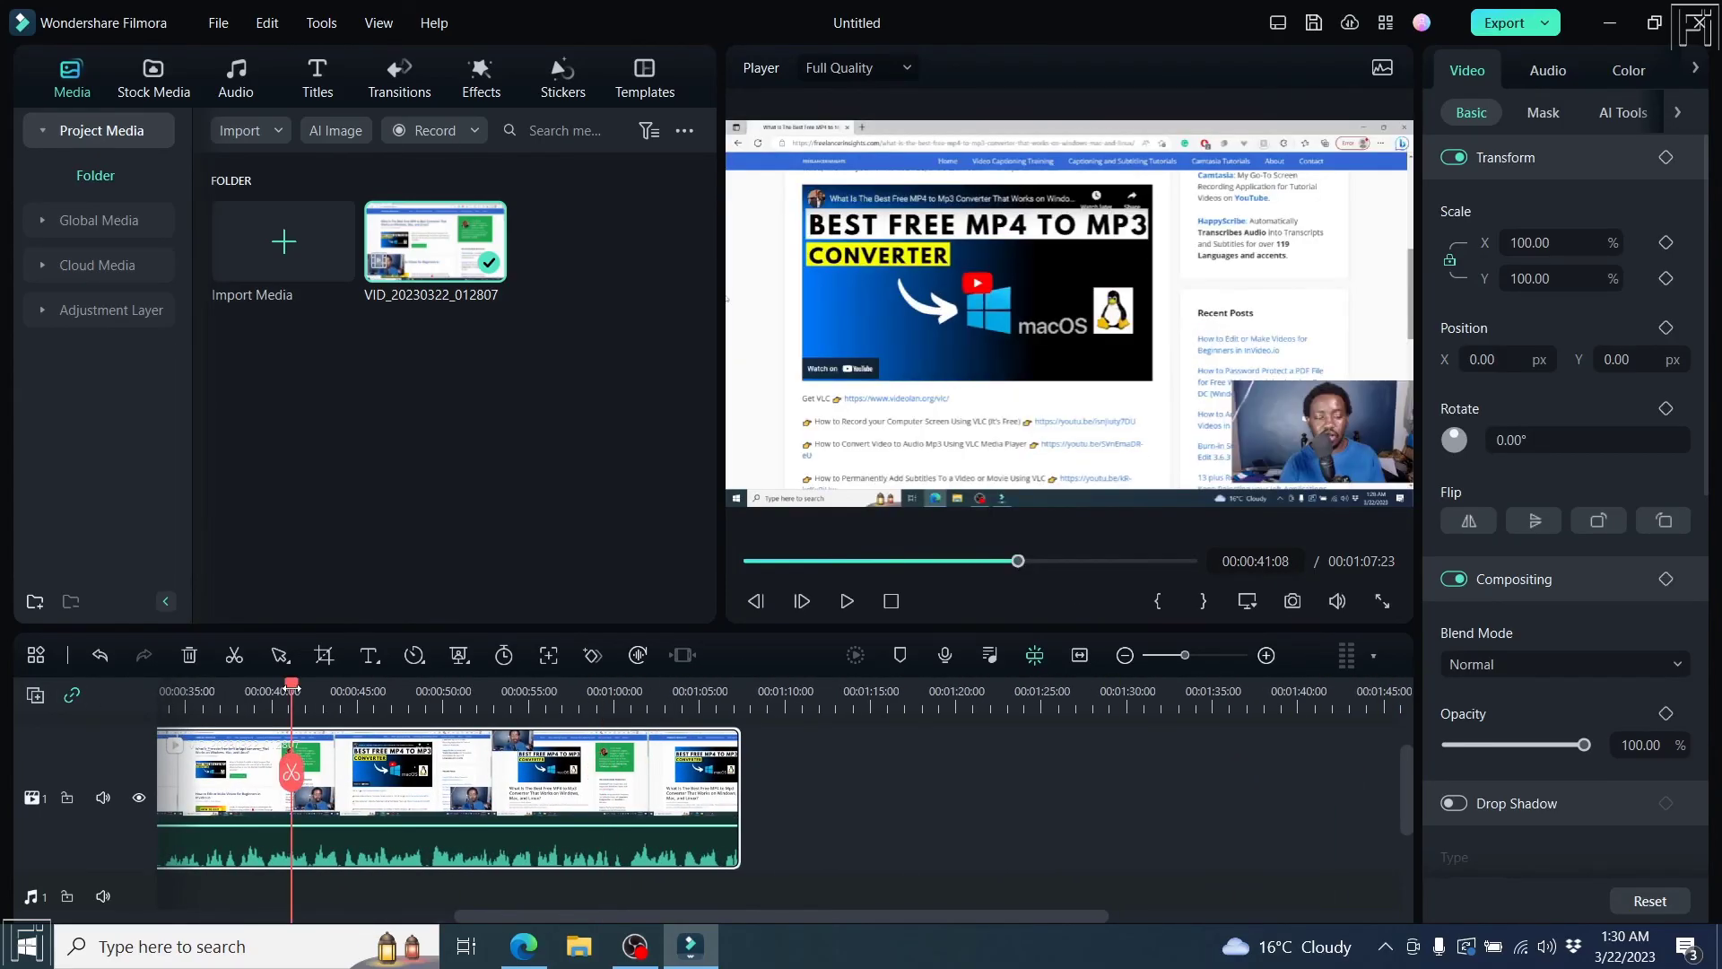
{"action": "left_click_drag", "start_coordinate": [288, 691], "coordinate": [679, 719]}
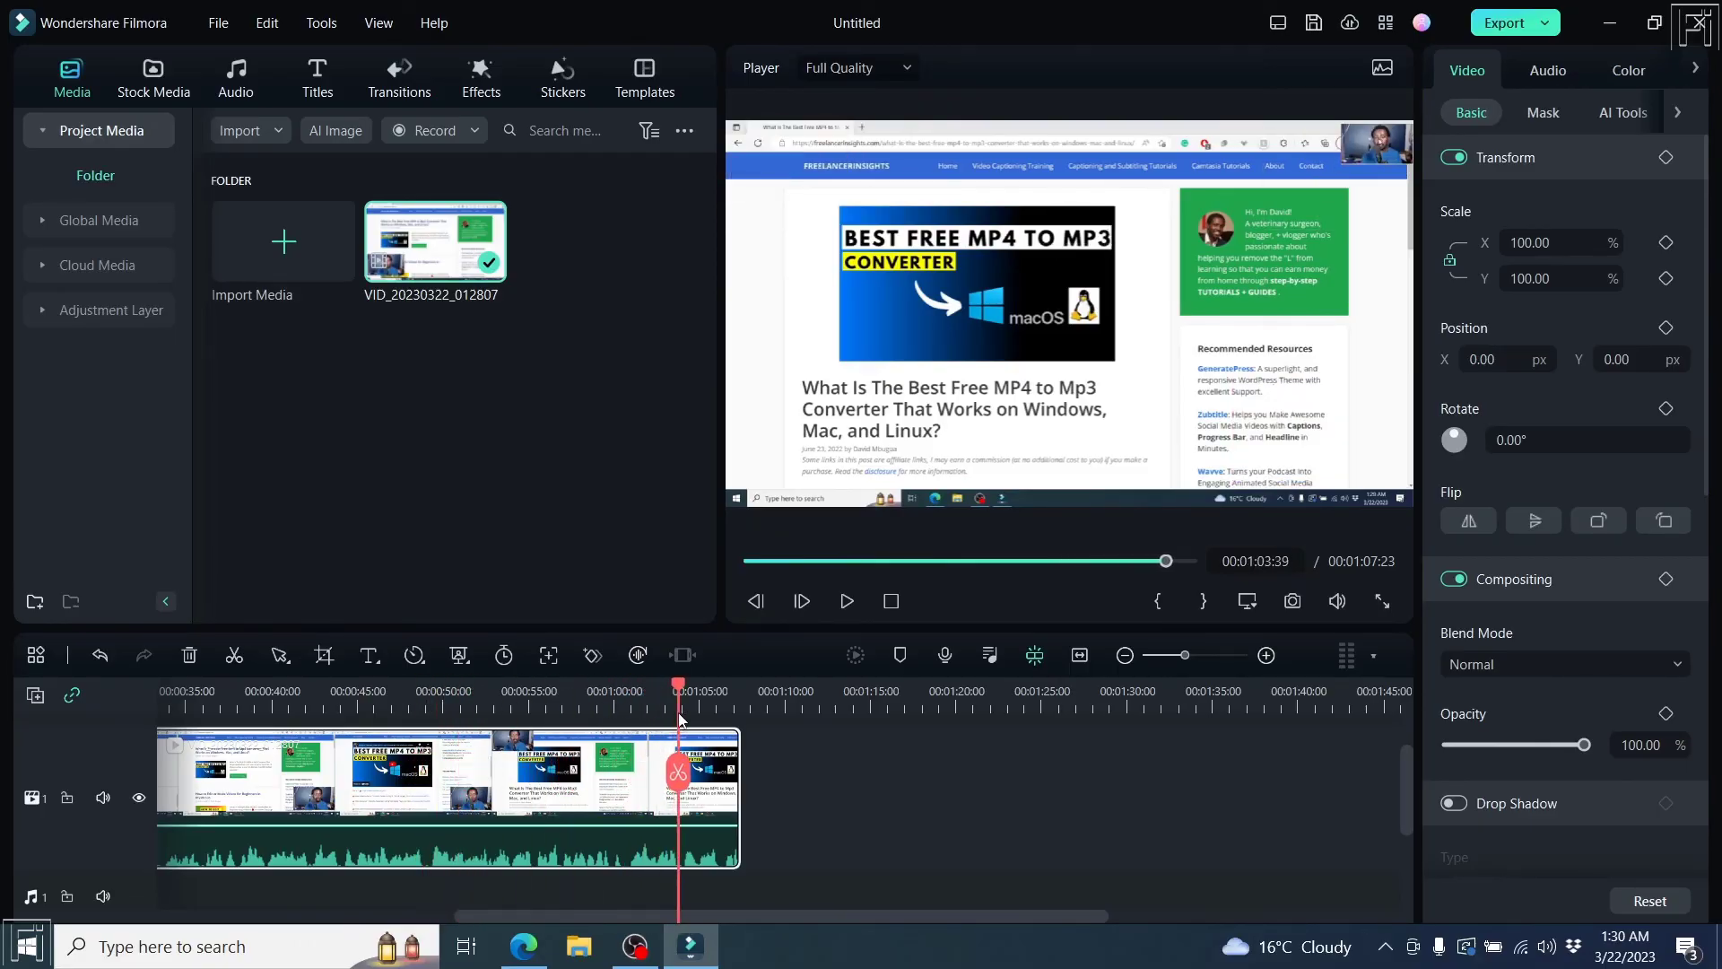
{"action": "left_click", "coordinate": [1078, 655]}
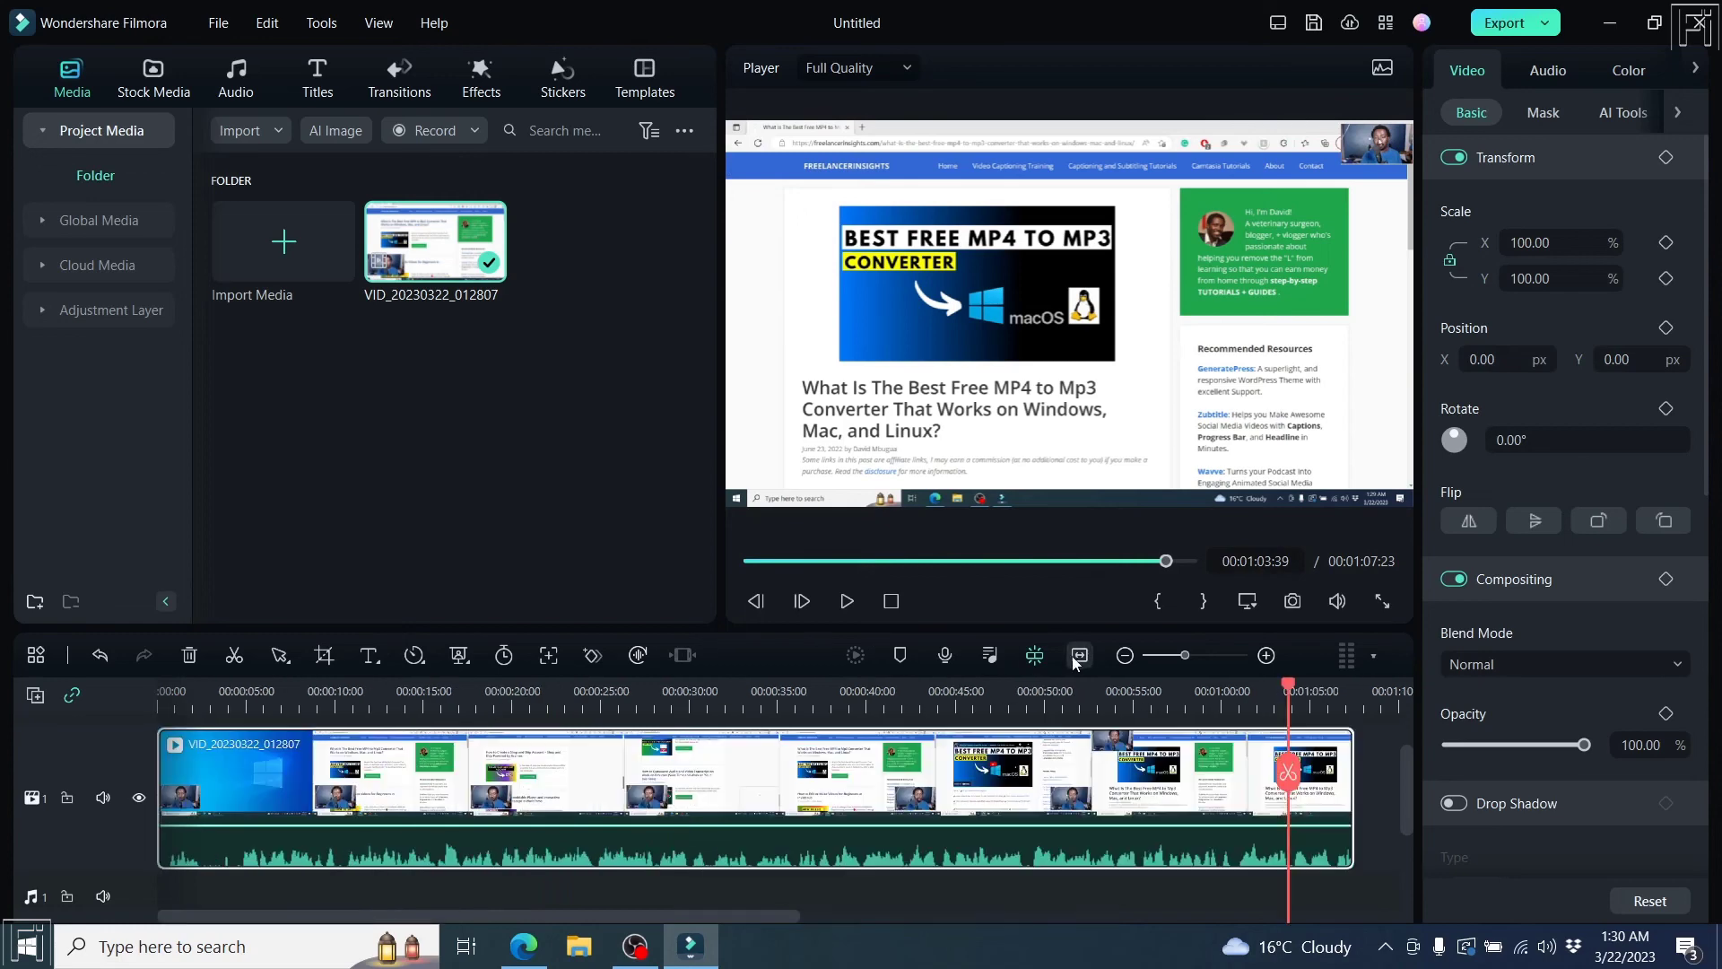
{"action": "left_click", "coordinate": [242, 695]}
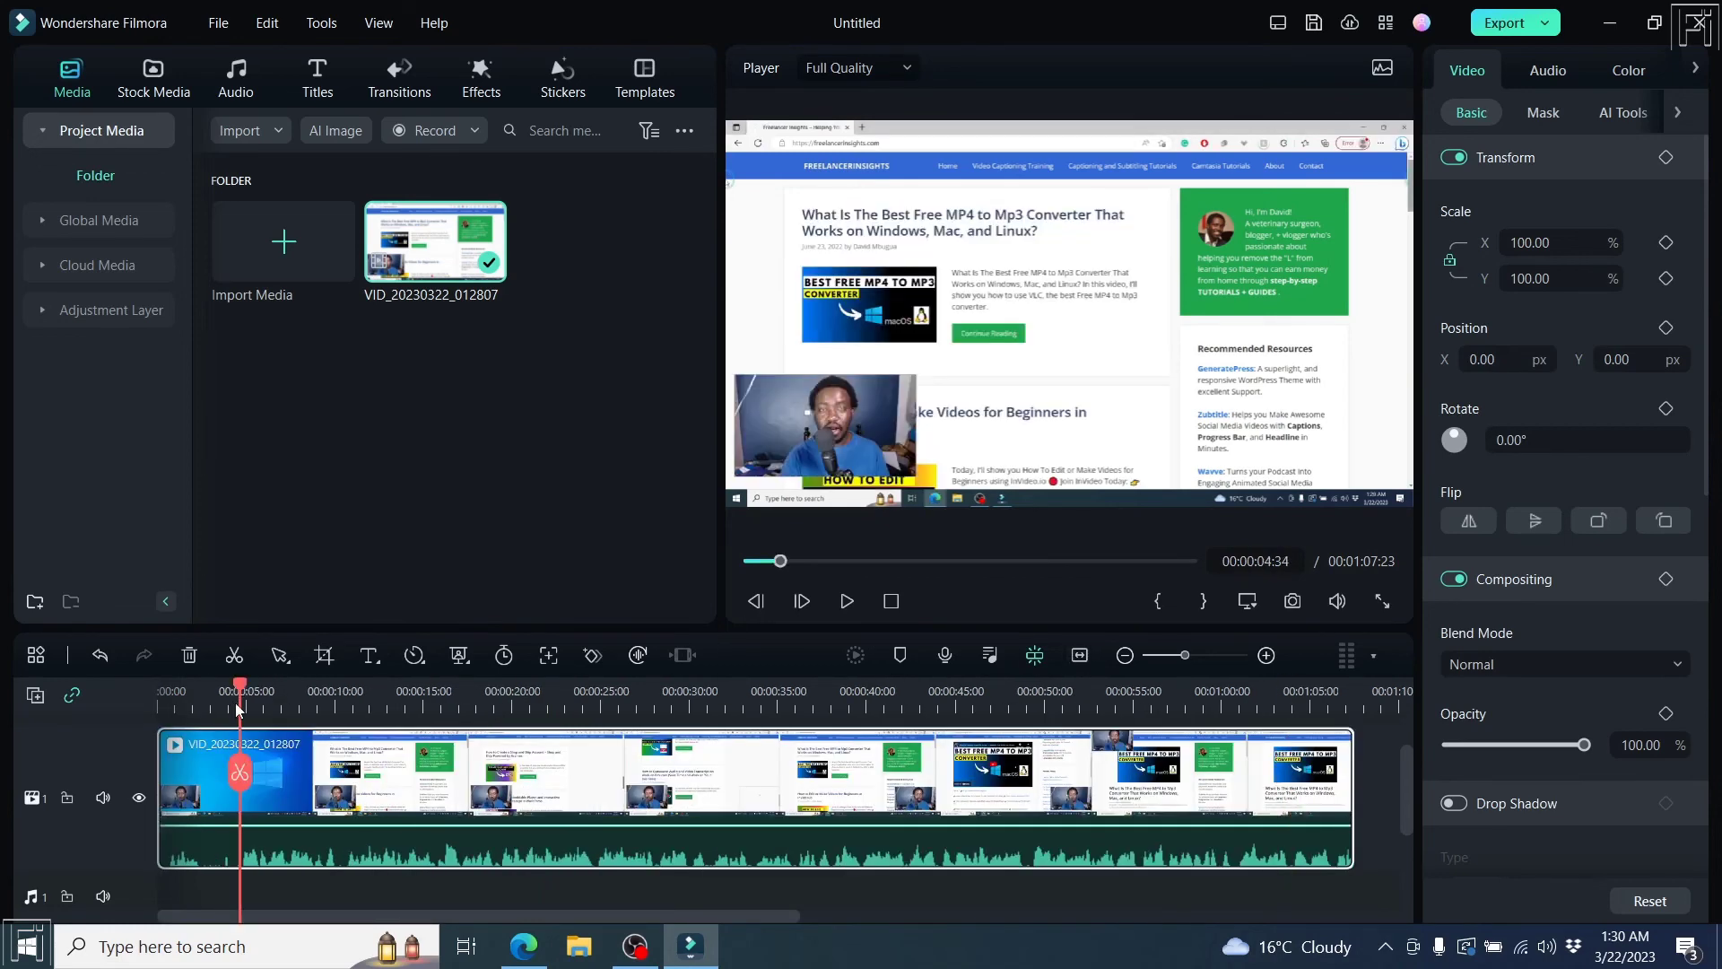
{"action": "left_click_drag", "start_coordinate": [242, 691], "coordinate": [1120, 691]}
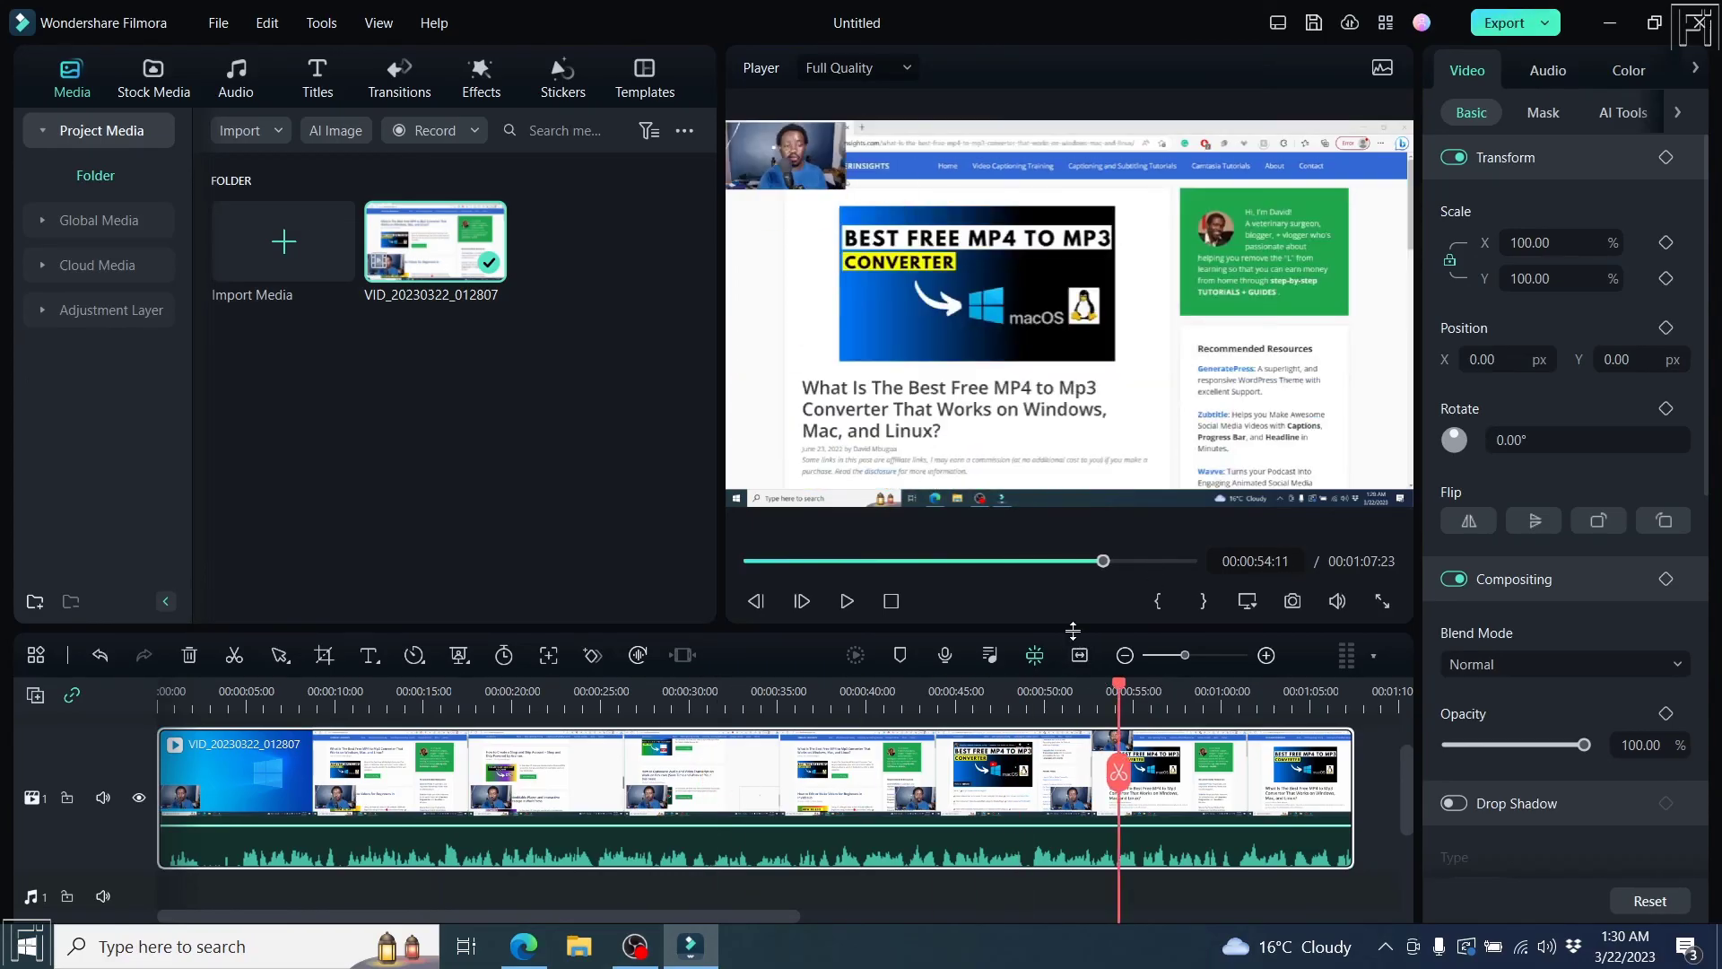
- Give the timeline more height below the player and move the playhead to about 0:21
{"action": "left_click_drag", "start_coordinate": [1073, 629], "coordinate": [1048, 534]}
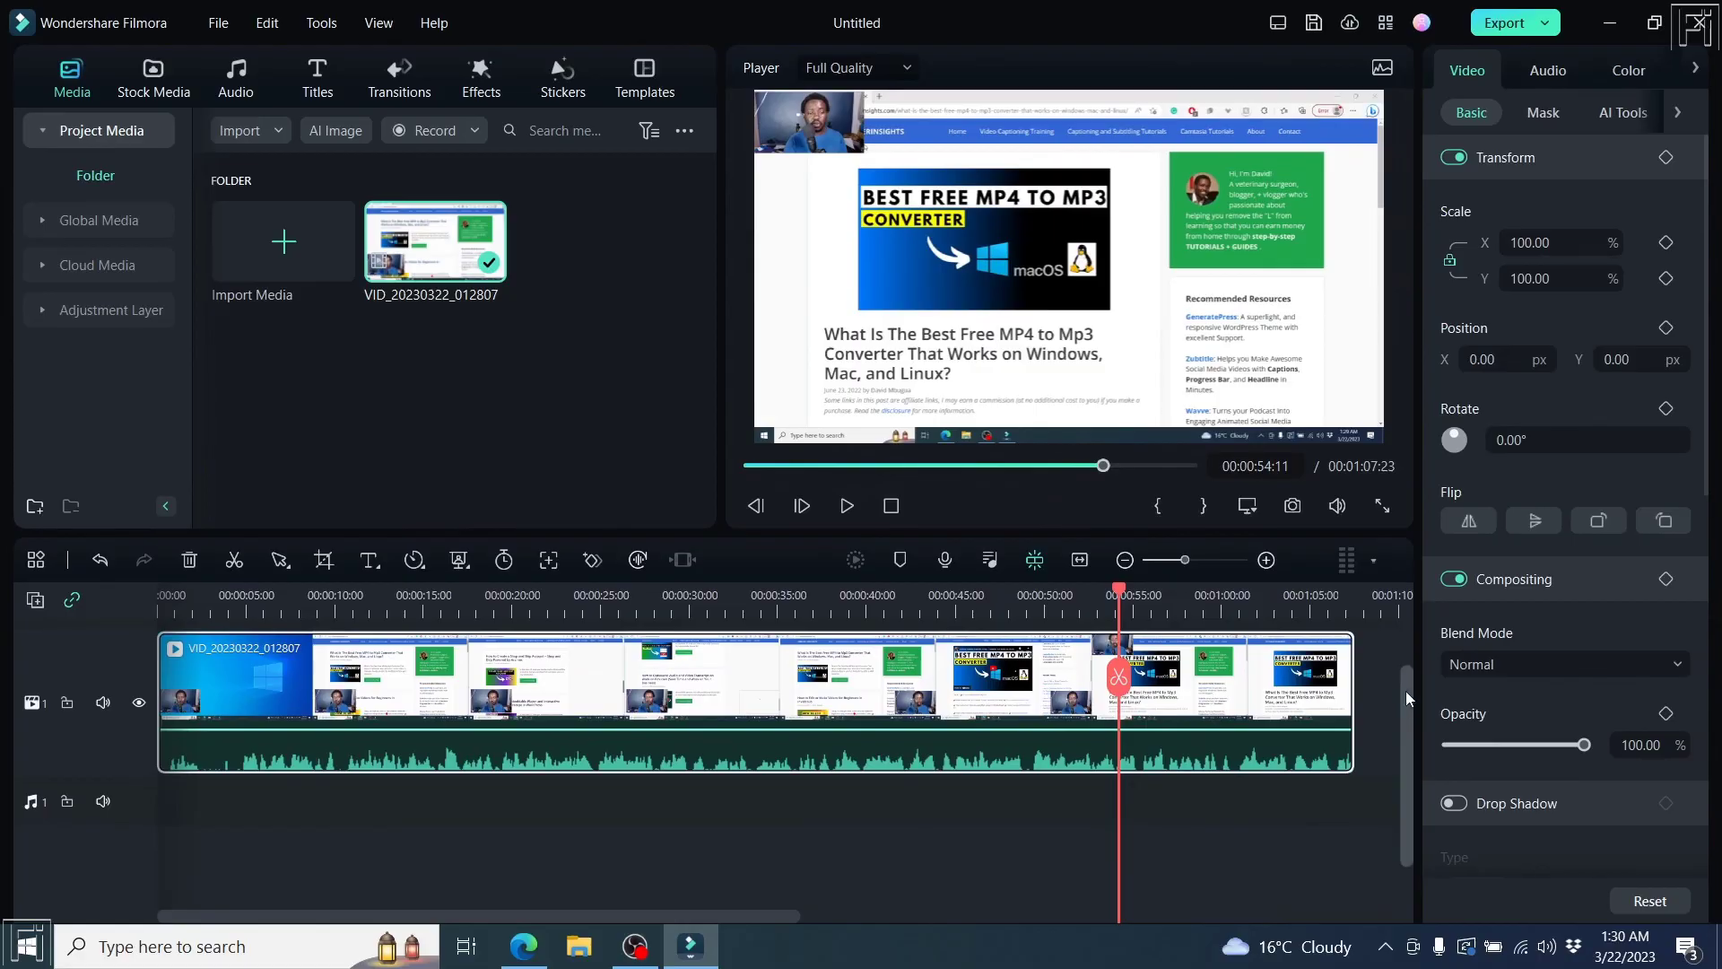
{"action": "left_click_drag", "start_coordinate": [1408, 700], "coordinate": [1407, 632]}
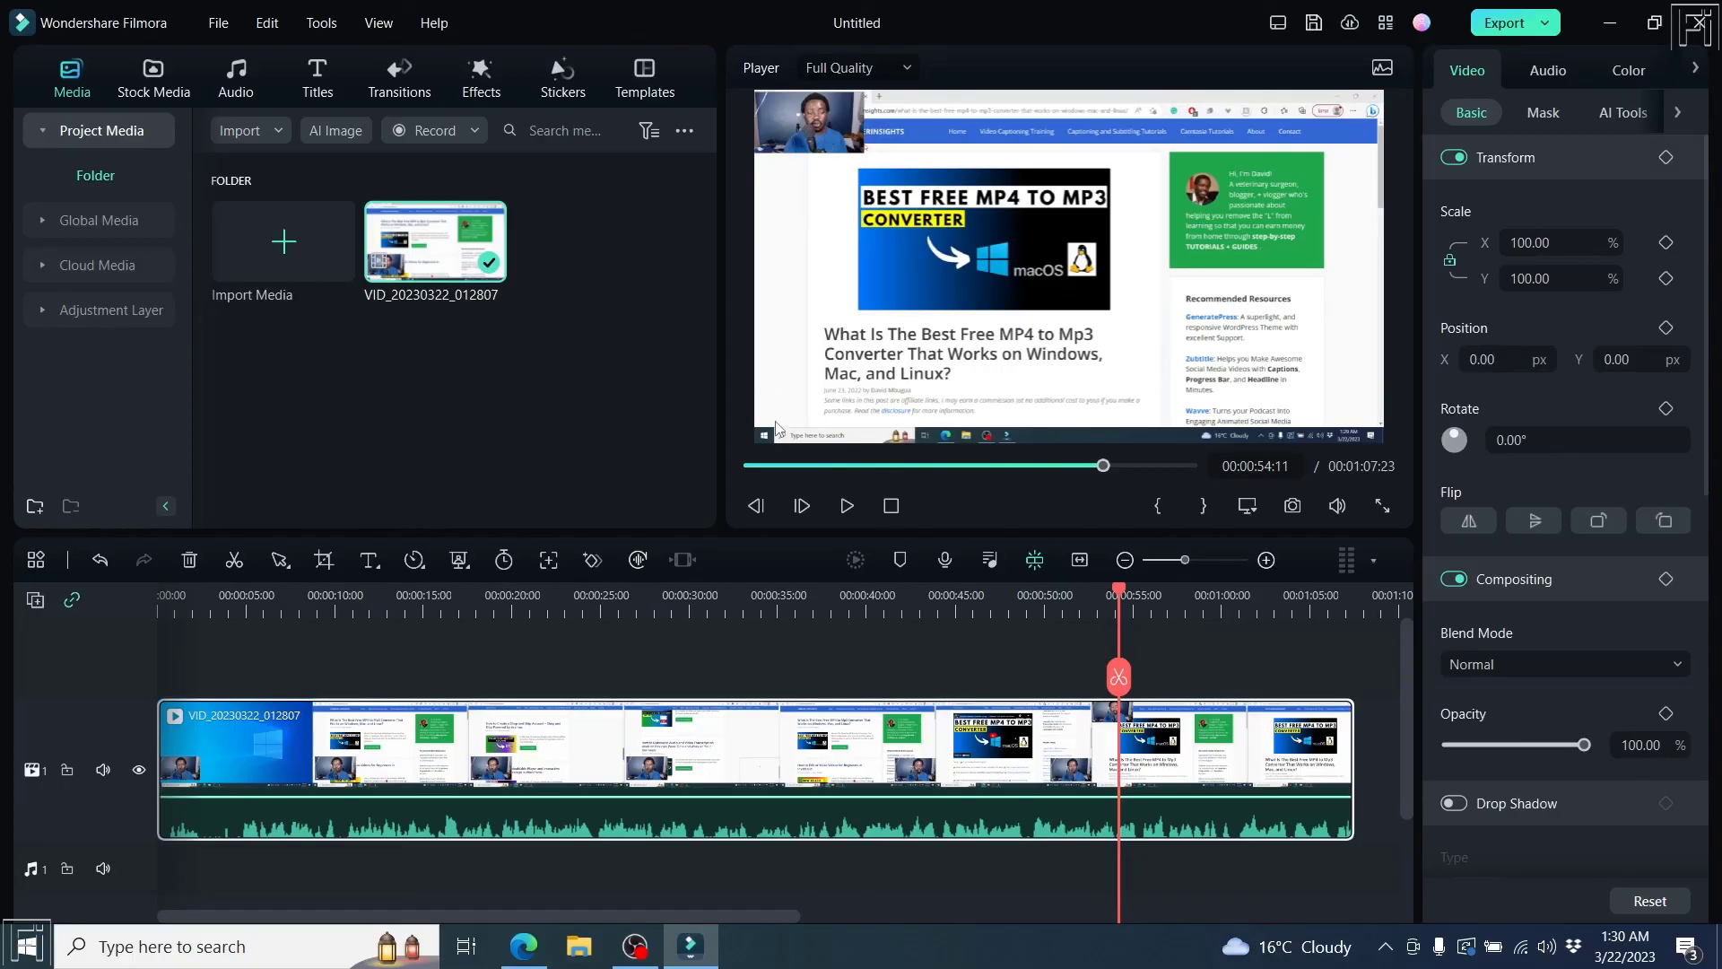
{"action": "left_click", "coordinate": [542, 611]}
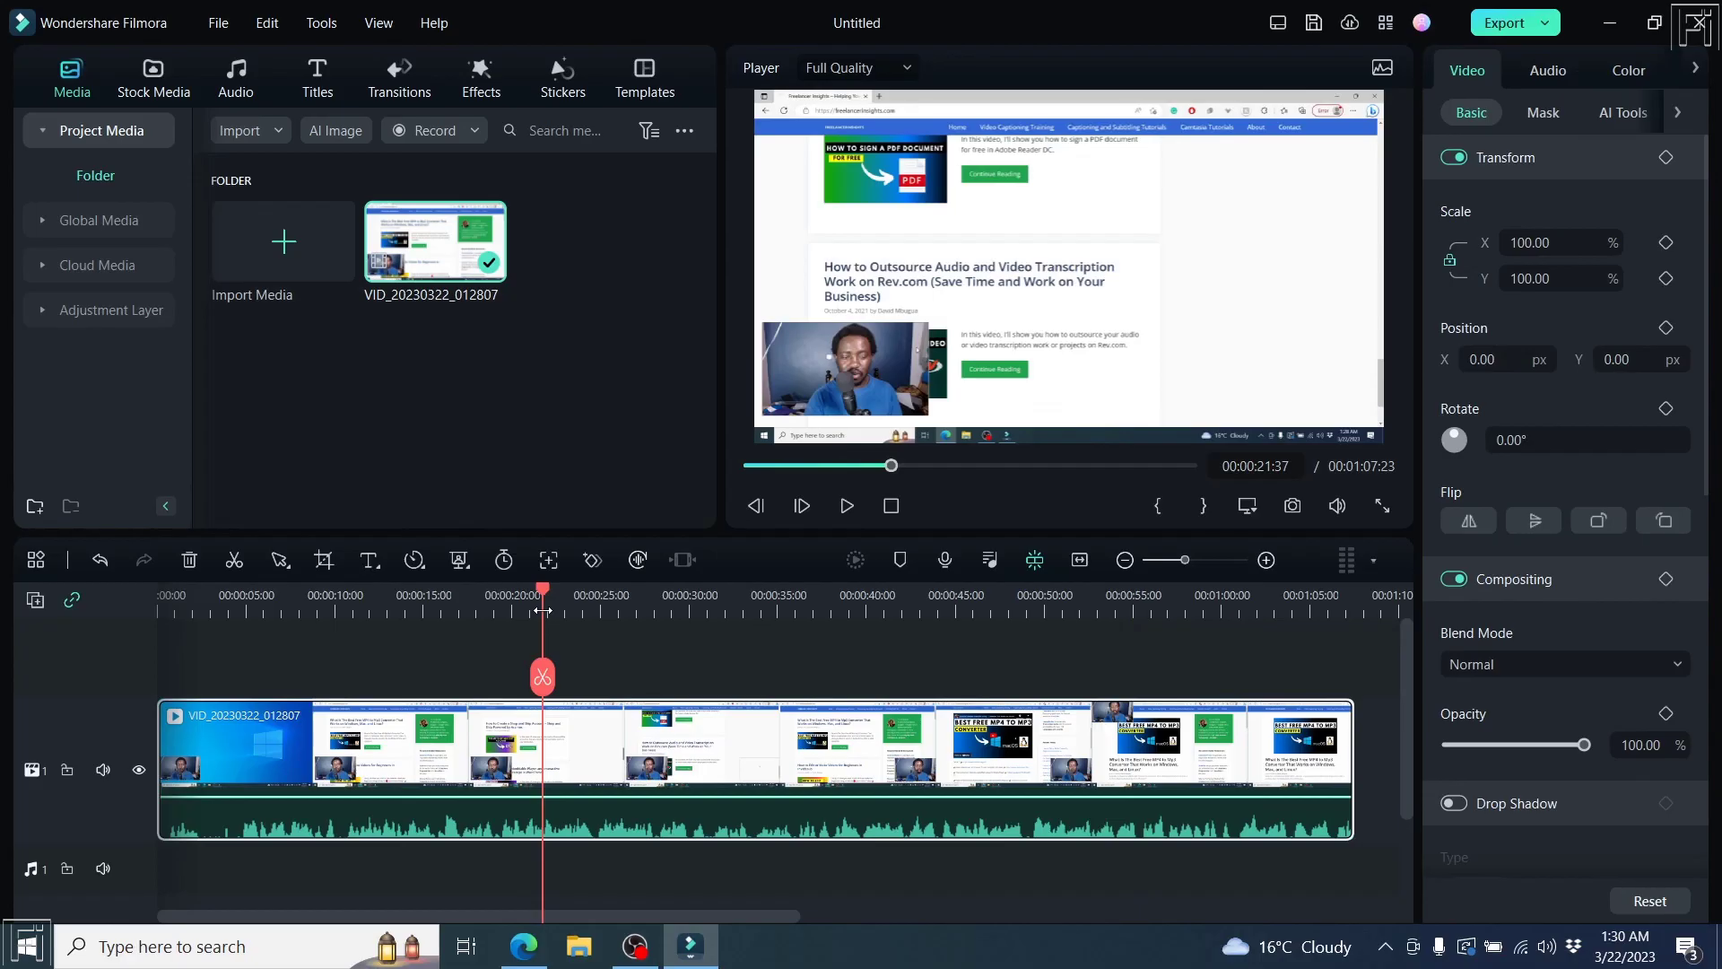